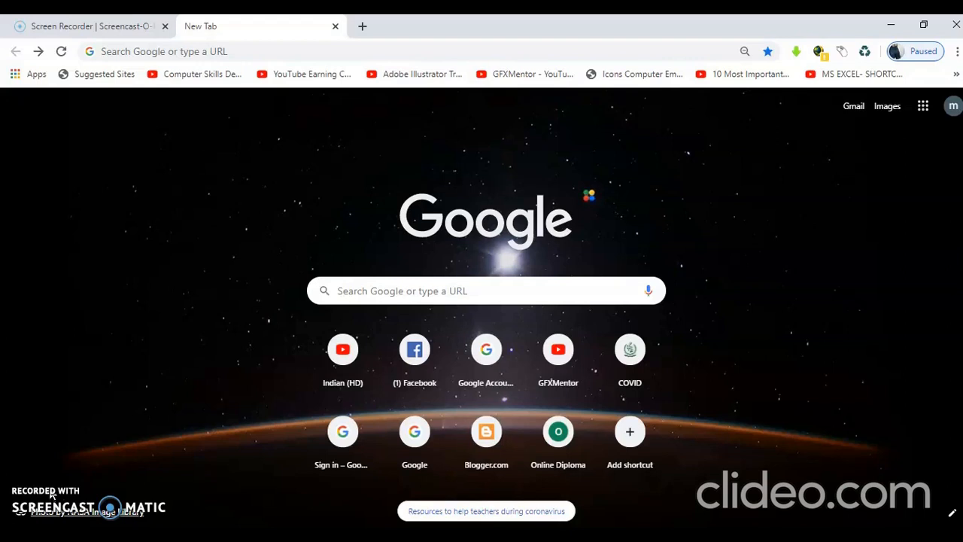
# Search Google for 'gmail create new account' and open the Create your Google Account result
pyautogui.click(380, 292)
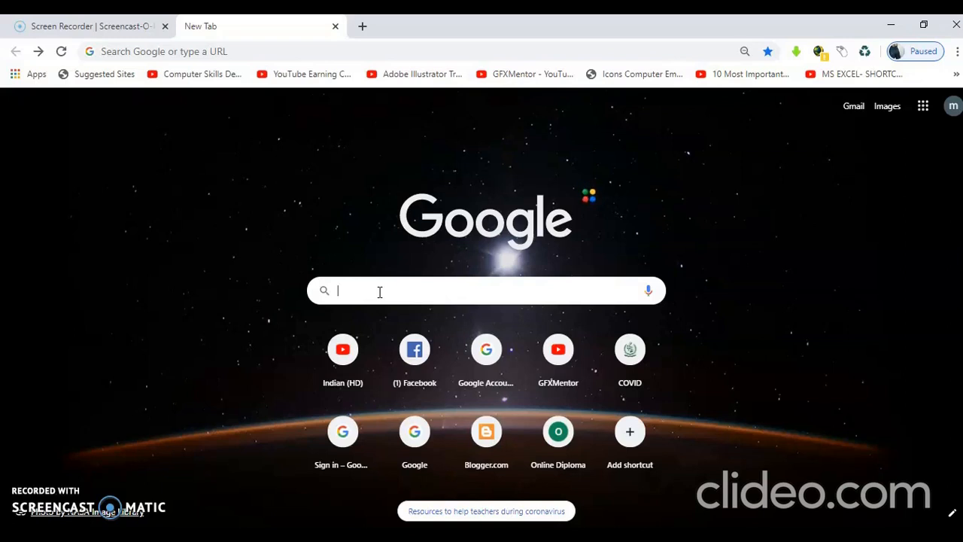
pyautogui.click(380, 292)
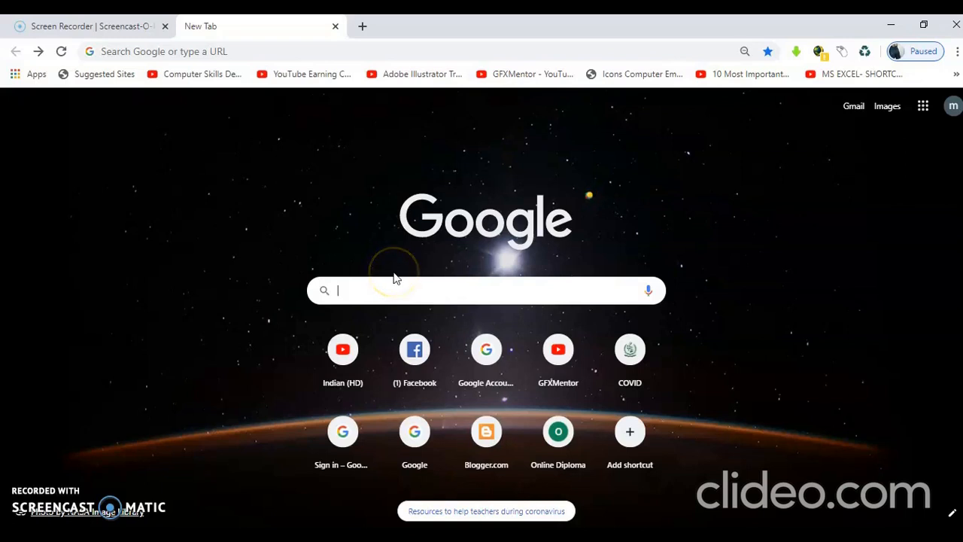
pyautogui.write('gmail')
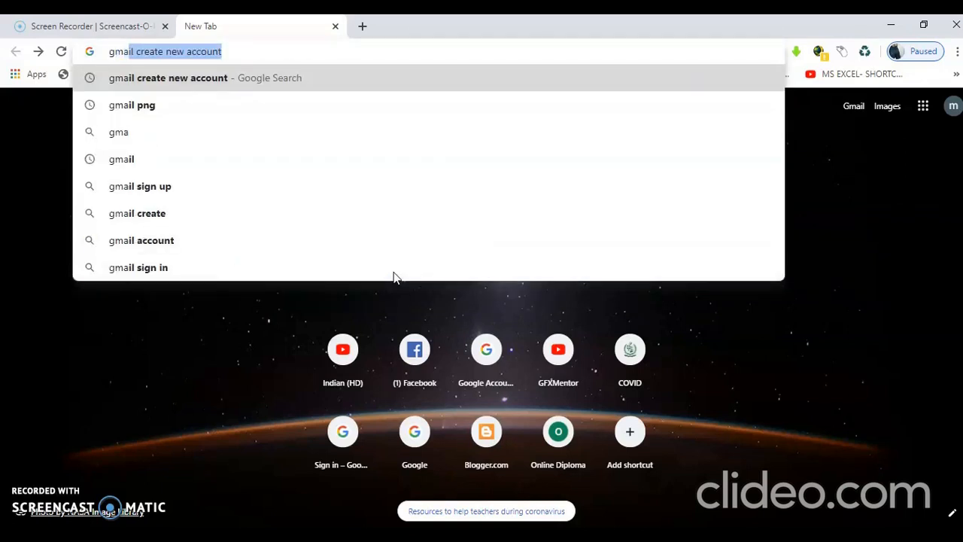
pyautogui.write(' cre')
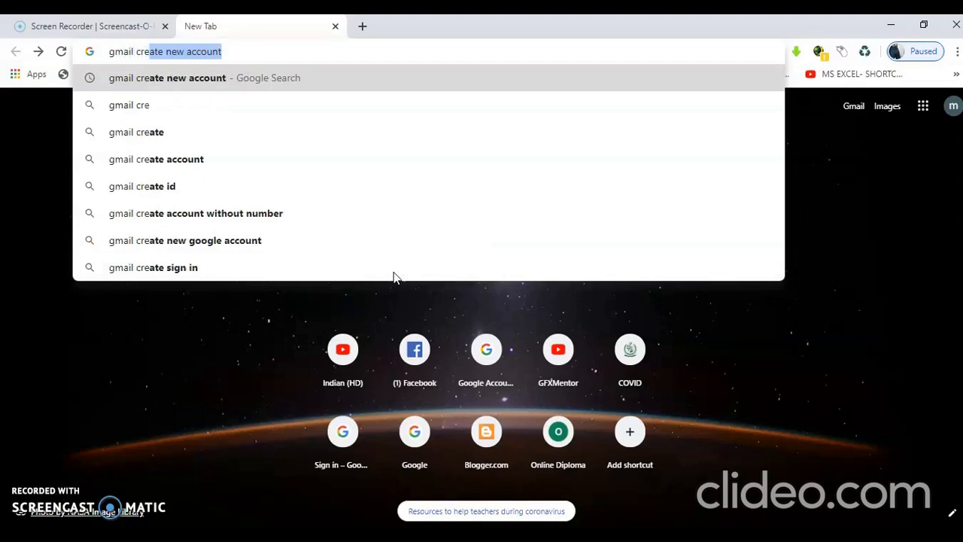
pyautogui.write('ate new ')
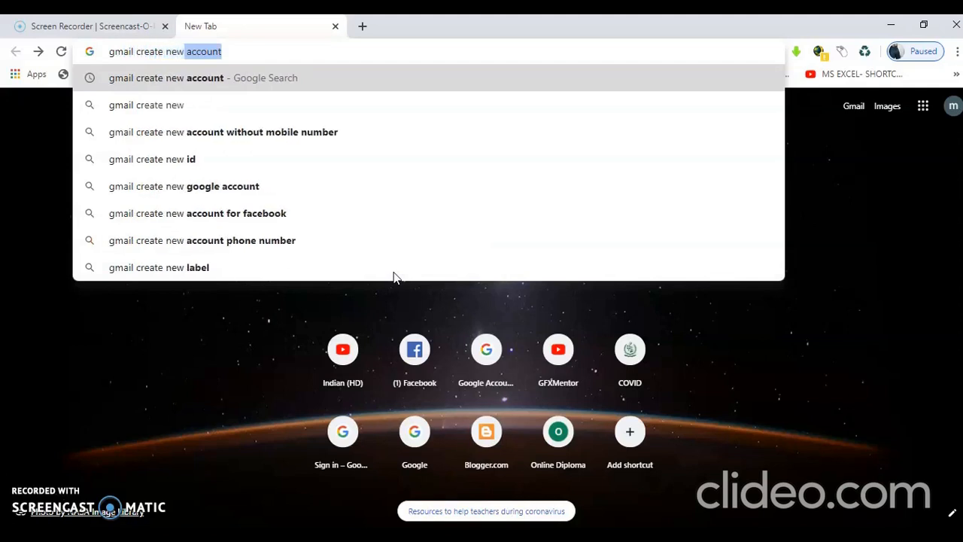
pyautogui.write('account')
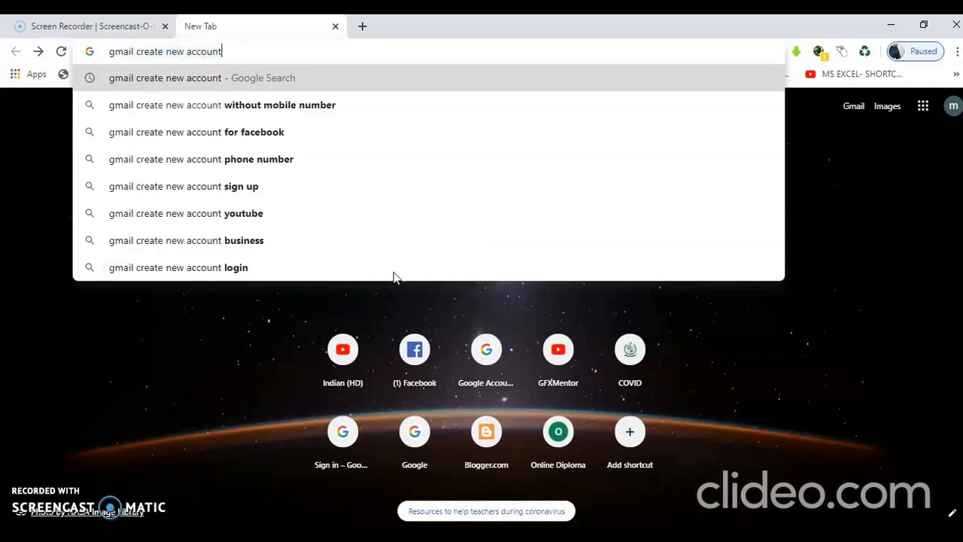
pyautogui.press('Return')
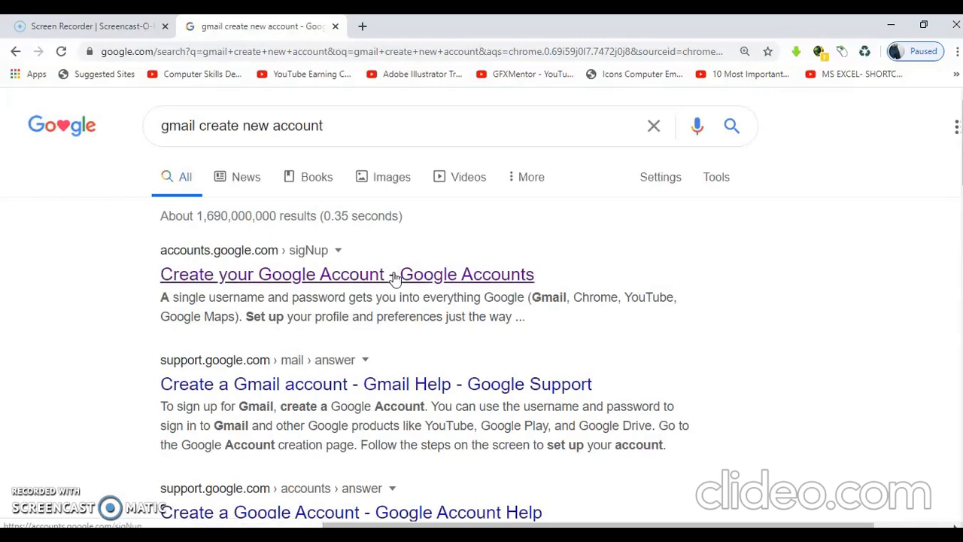
pyautogui.click(395, 276)
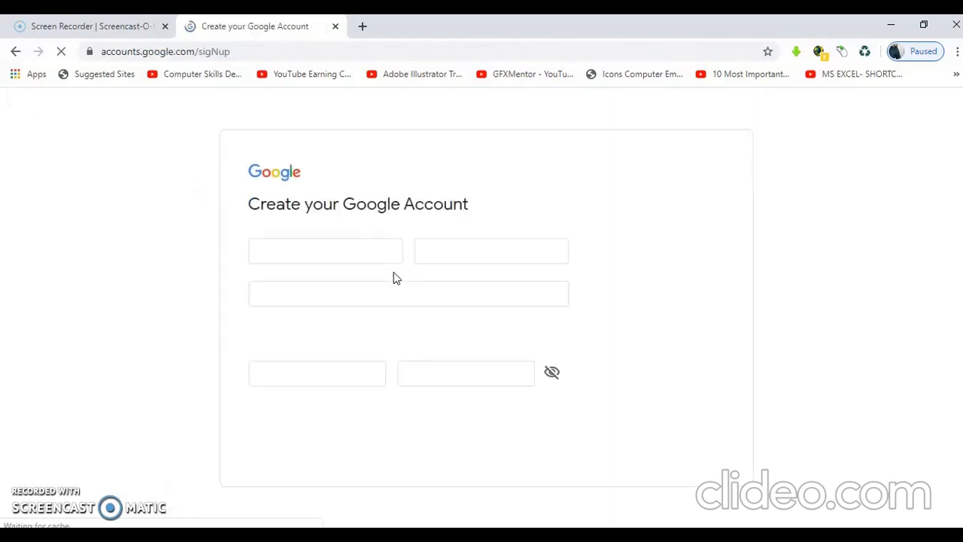
# Enter the first name, last name and a new Gmail username, then continue to phone verification
pyautogui.click(349, 227)
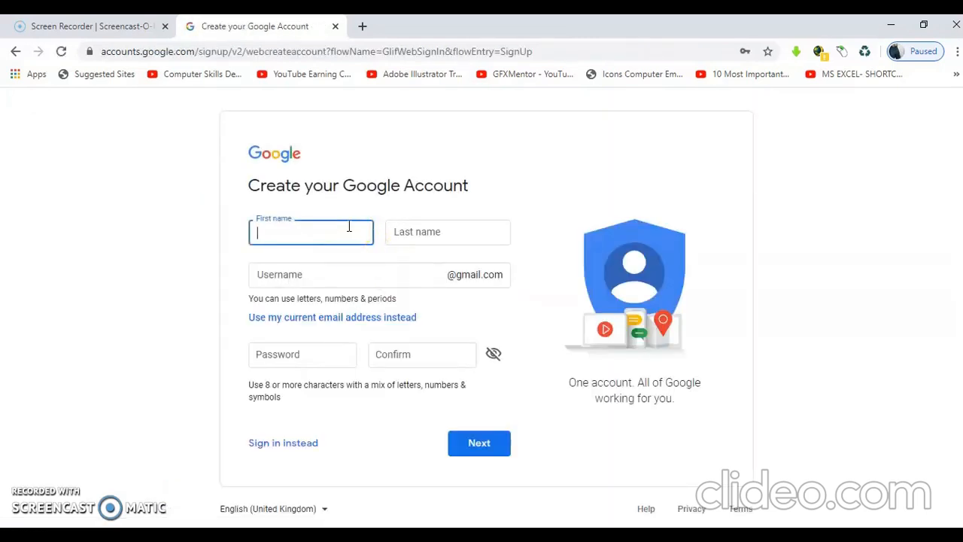
pyautogui.write('Rehman')
pyautogui.click(415, 231)
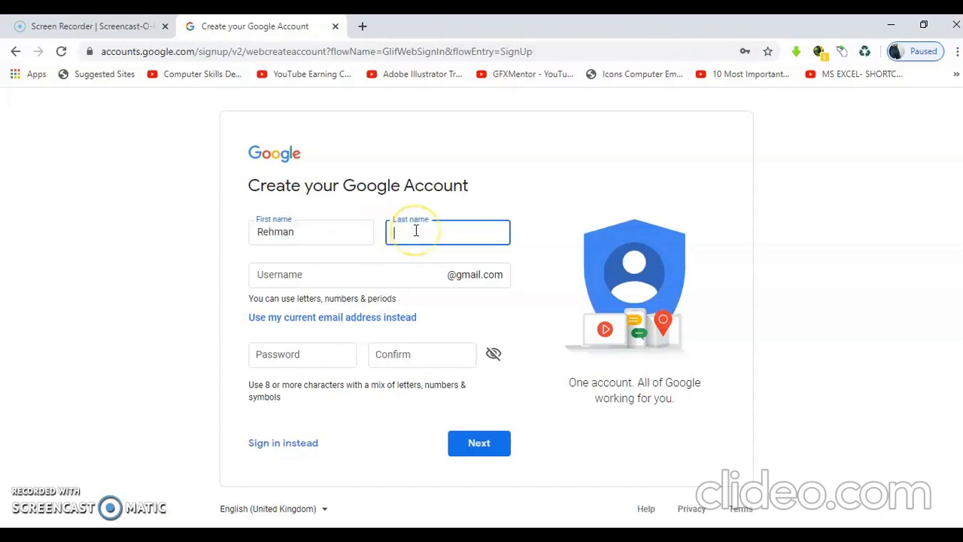
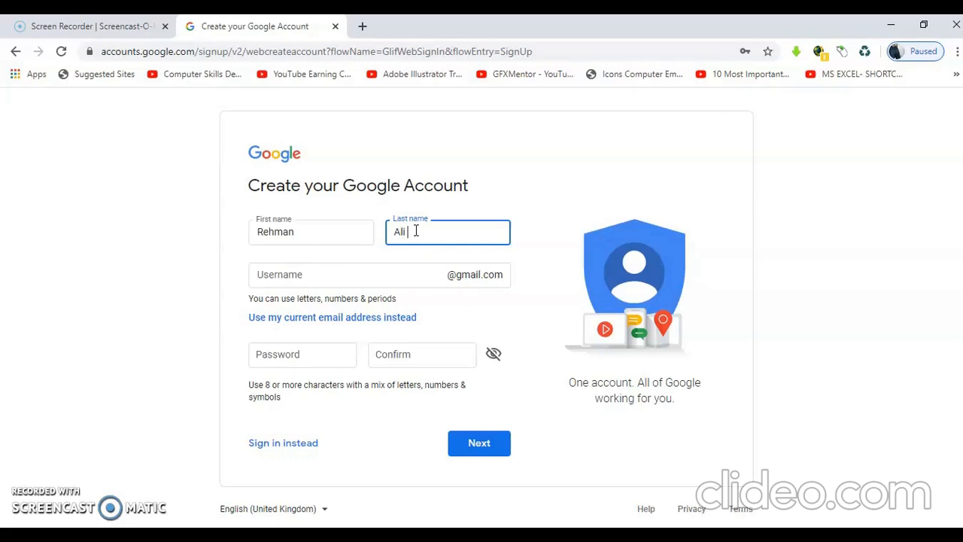
pyautogui.click(390, 238)
pyautogui.click(360, 273)
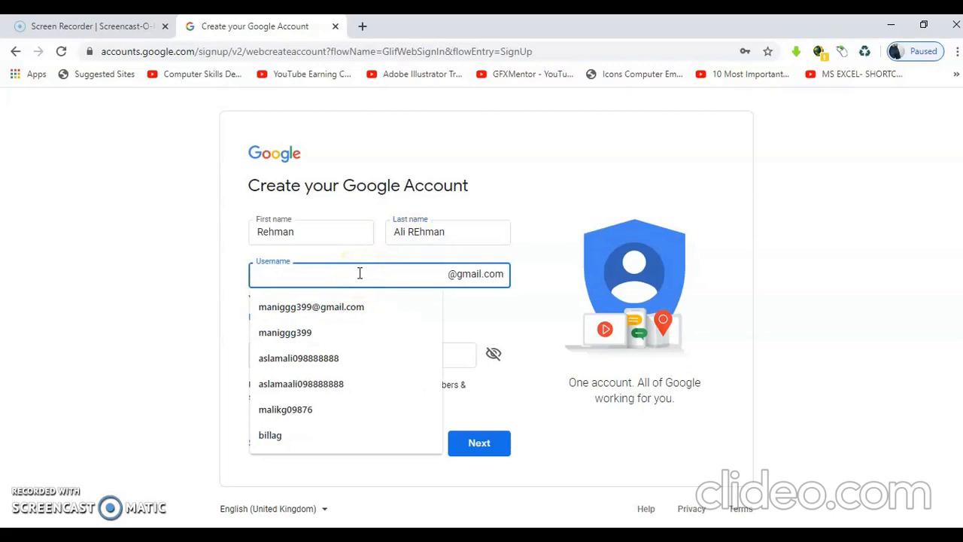
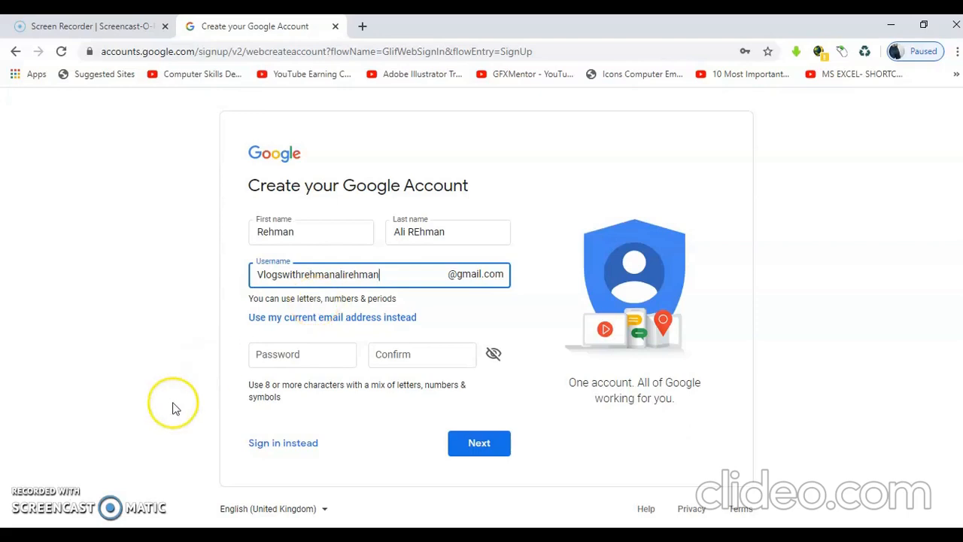
pyautogui.click(86, 460)
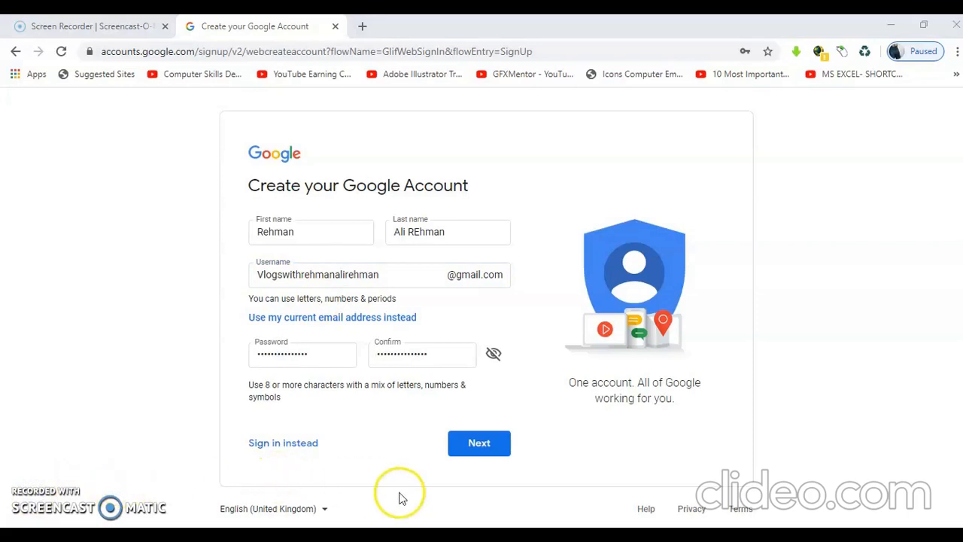
pyautogui.click(479, 445)
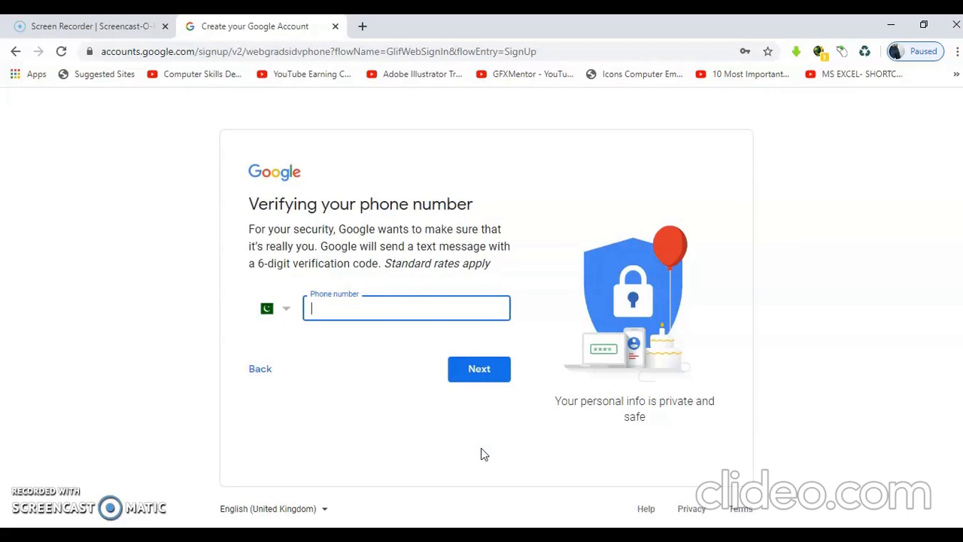
# Submit a saved phone number, then switch to the other saved number after the first is rejected
pyautogui.click(413, 315)
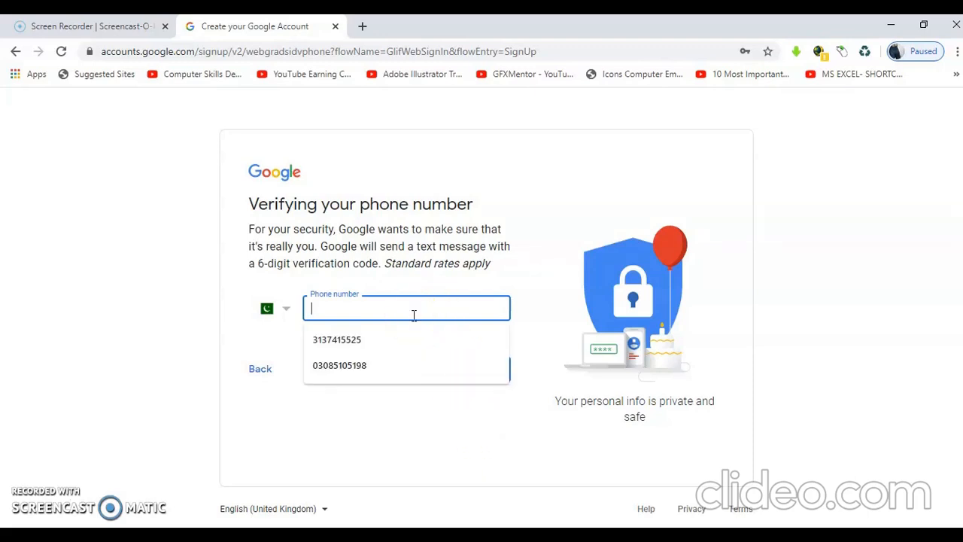
pyautogui.click(402, 338)
pyautogui.click(494, 362)
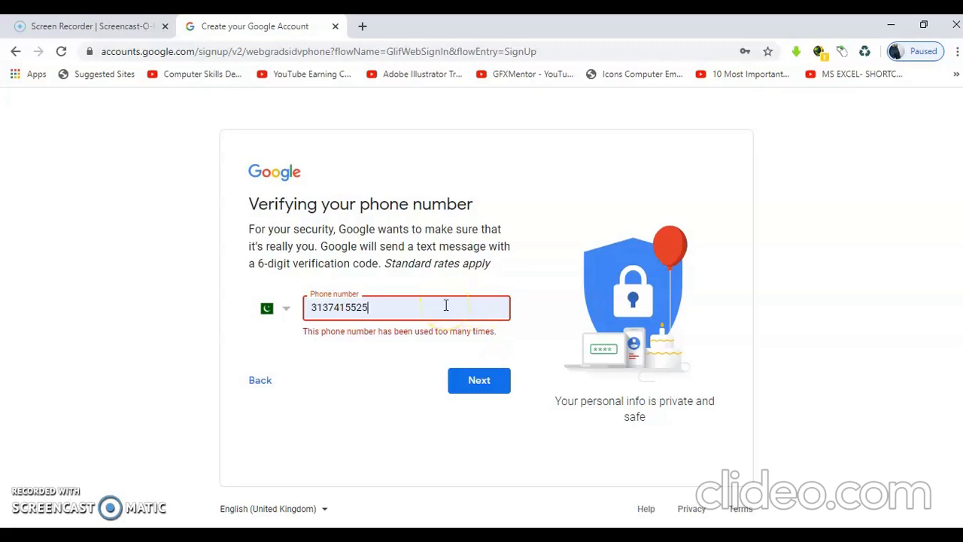
pyautogui.press('BackSpace')
pyautogui.press('BackSpace')
pyautogui.press('BackSpace')
pyautogui.press('BackSpace')
pyautogui.press('BackSpace')
pyautogui.press('BackSpace')
pyautogui.press('BackSpace')
pyautogui.press('BackSpace')
pyautogui.press('BackSpace')
pyautogui.press('BackSpace')
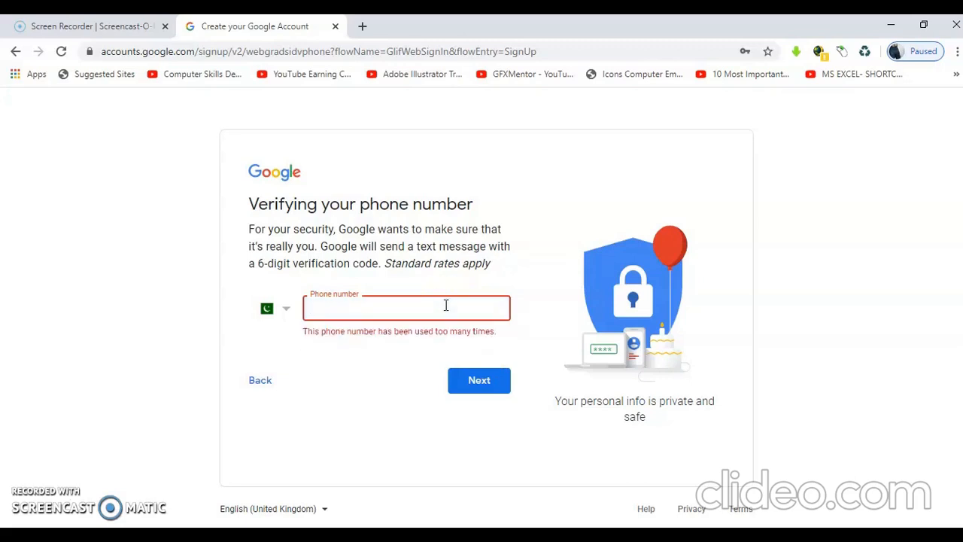
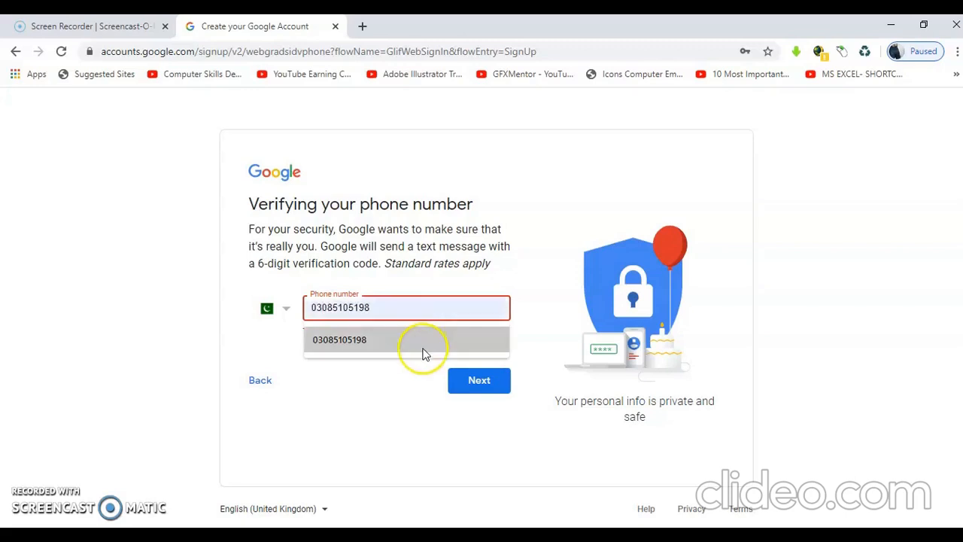
pyautogui.click(424, 352)
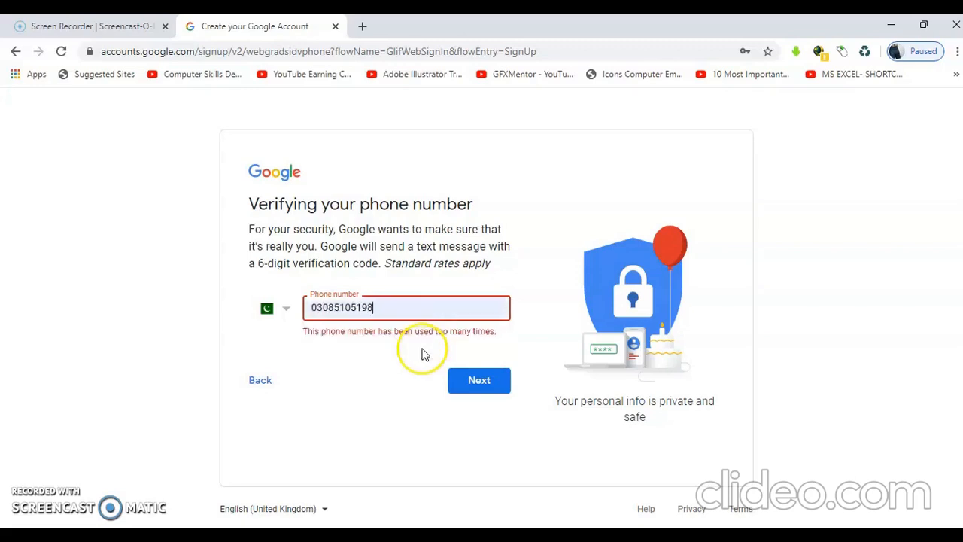
pyautogui.click(466, 382)
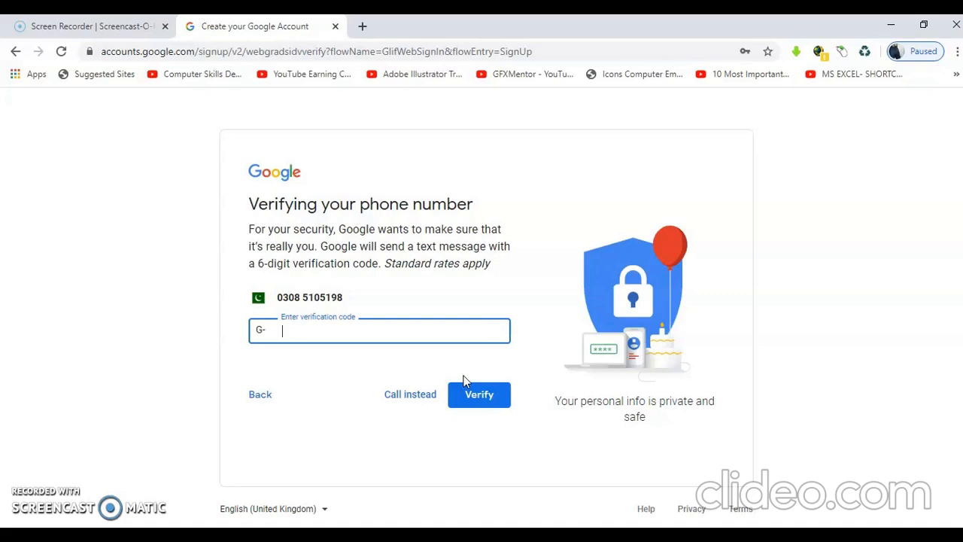
# Enter the texted verification code to verify the phone number
pyautogui.click(468, 365)
pyautogui.click(487, 396)
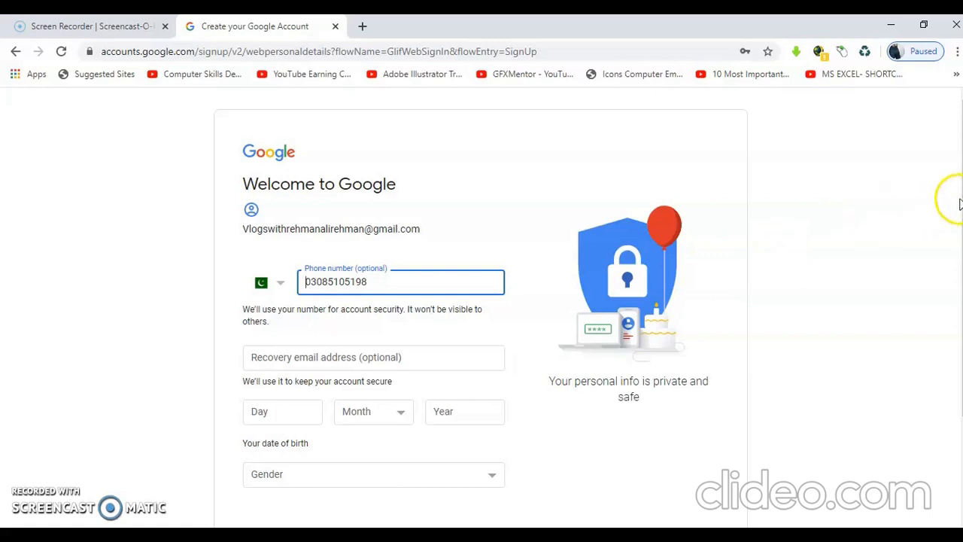
# Enter birth date 01 January 1998 and gender Male, then submit the details
pyautogui.scroll(-3, 946, 279)
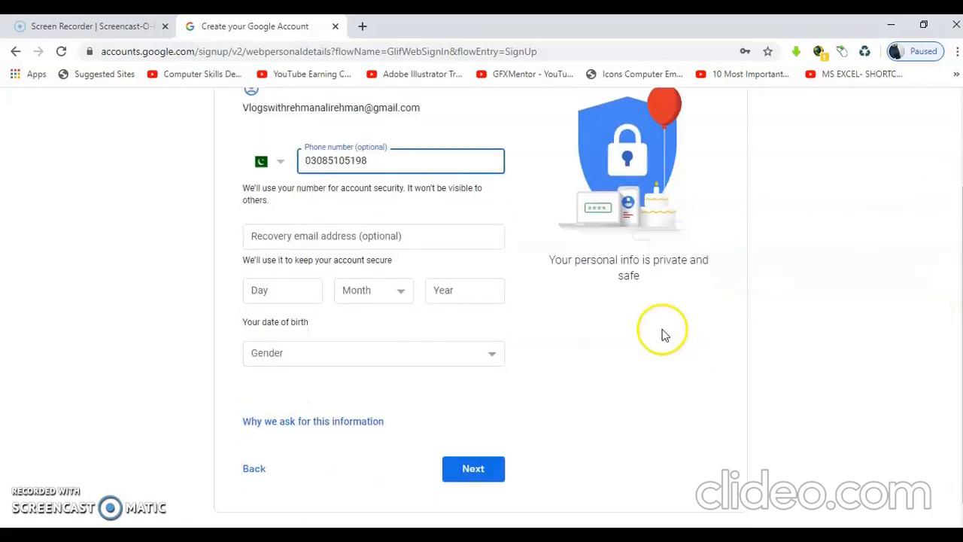
pyautogui.click(275, 286)
pyautogui.write('01')
pyautogui.click(359, 291)
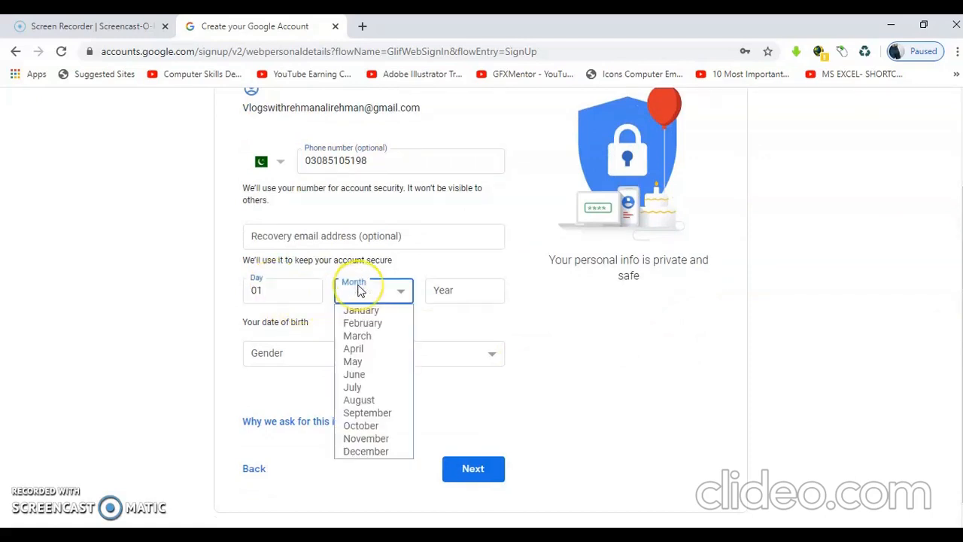
pyautogui.click(361, 308)
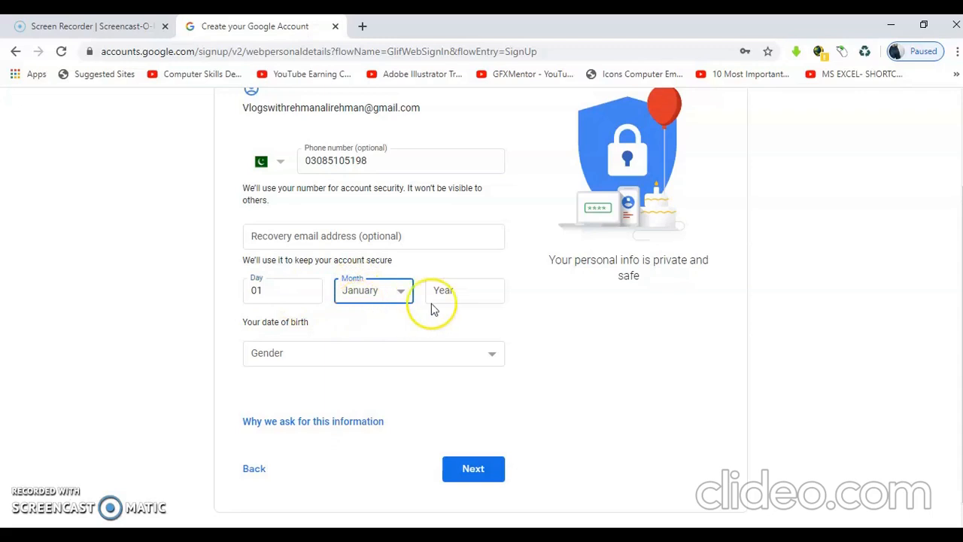
pyautogui.click(452, 290)
pyautogui.write('199')
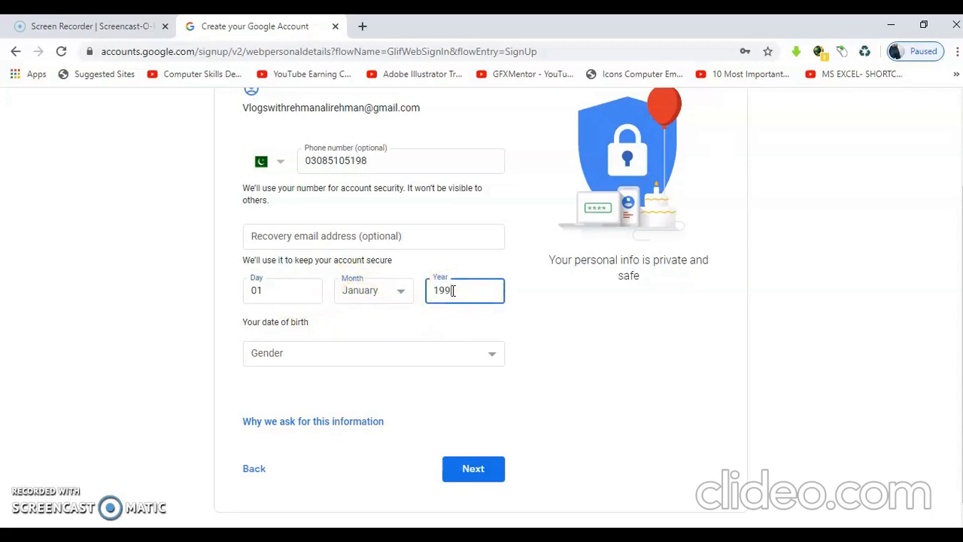
pyautogui.click(332, 353)
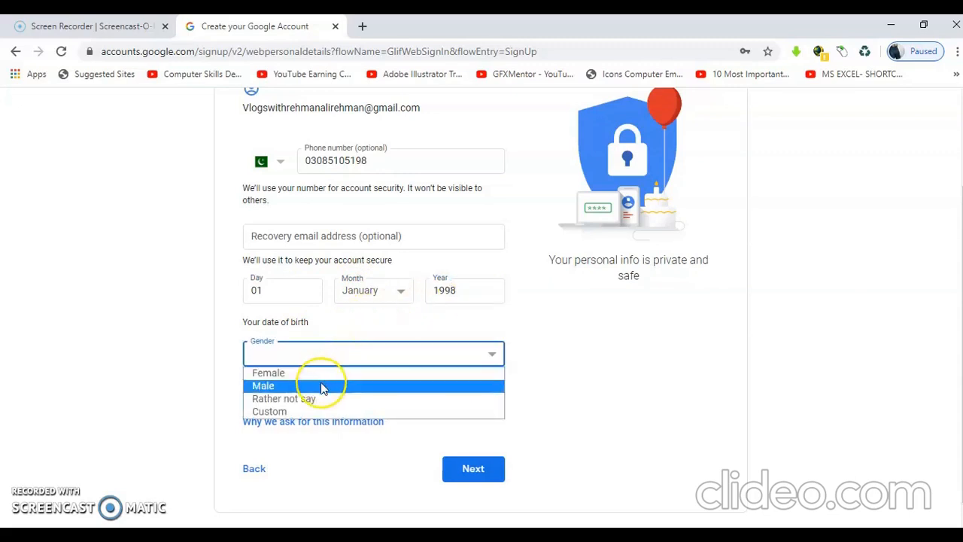
pyautogui.click(322, 386)
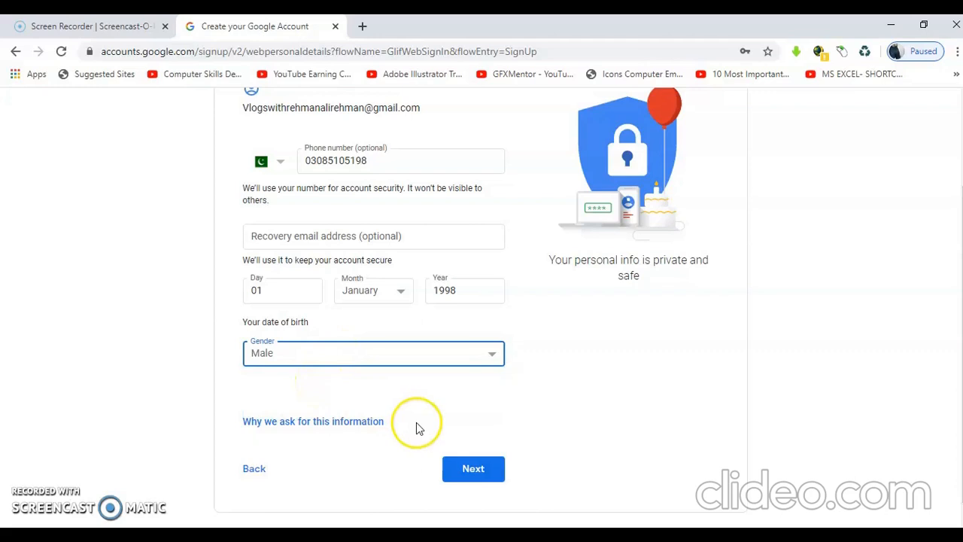
pyautogui.click(458, 465)
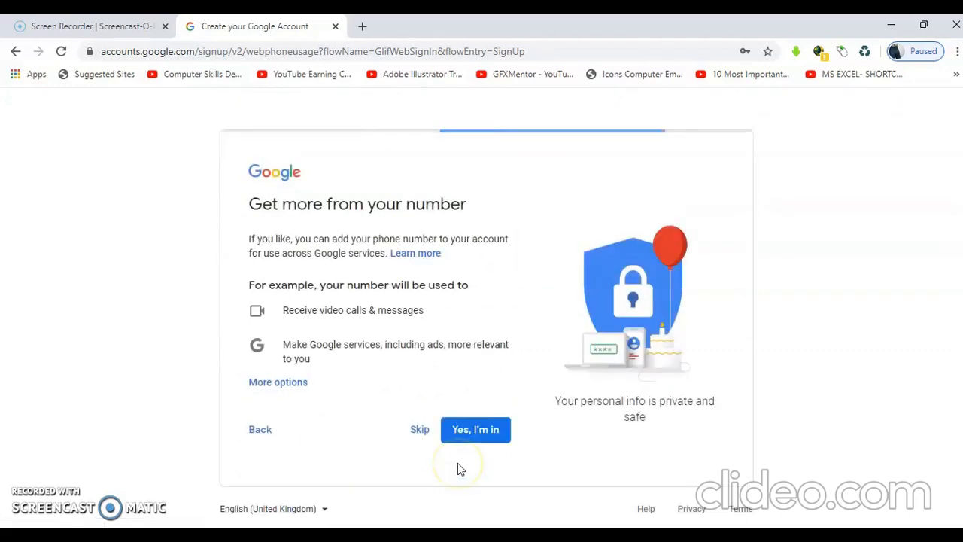
# Accept the phone-number offer and agree to the privacy terms to create the account
pyautogui.click(488, 435)
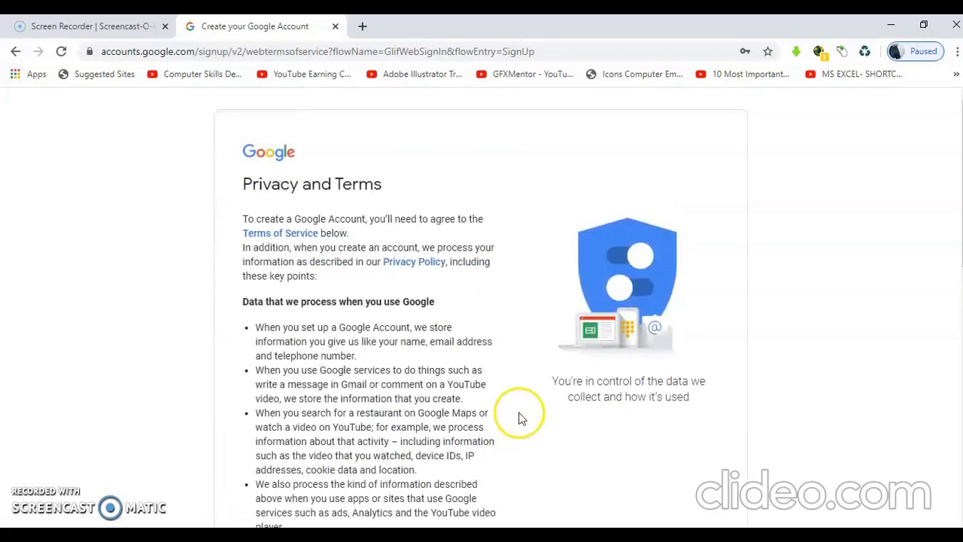
pyautogui.scroll(-9, 482, 301)
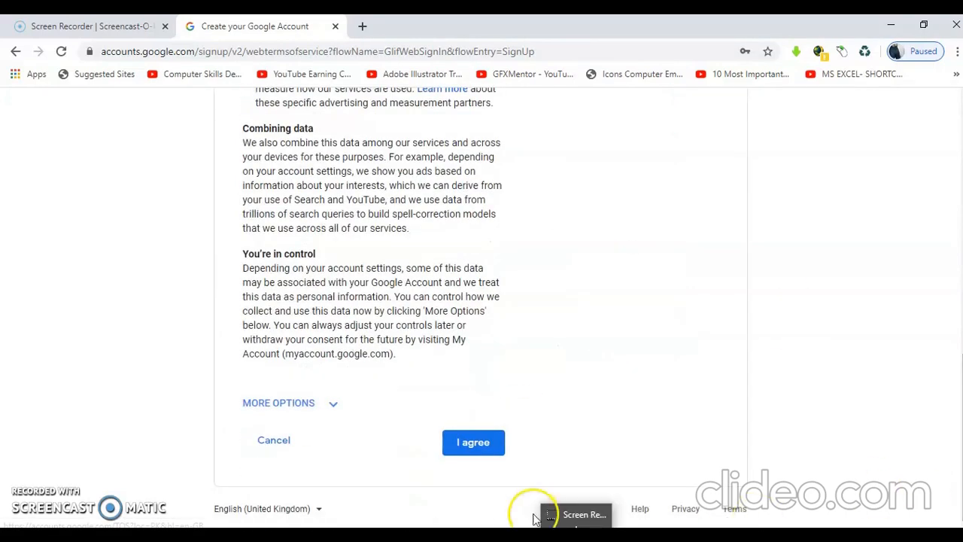
pyautogui.click(473, 445)
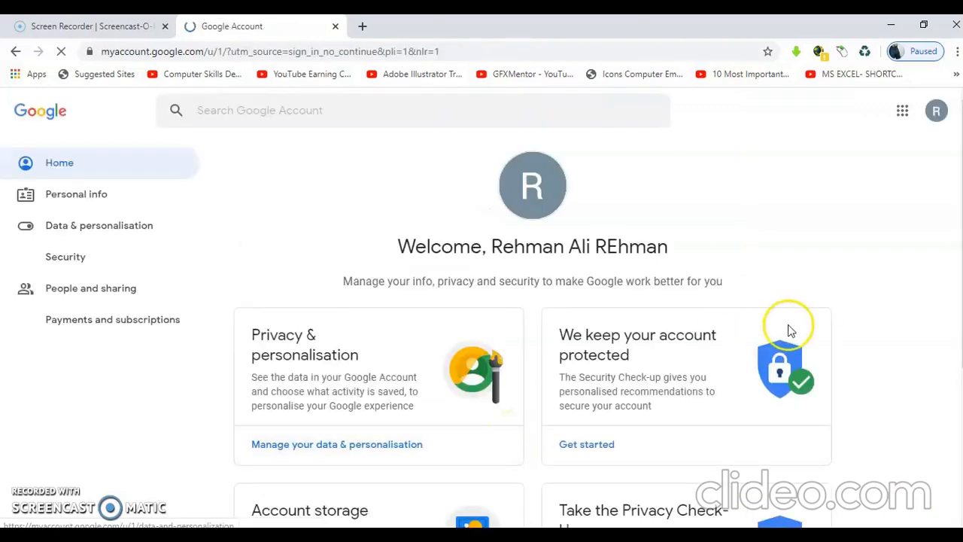
# Launch YouTube in a new tab from the Google apps grid
pyautogui.click(902, 111)
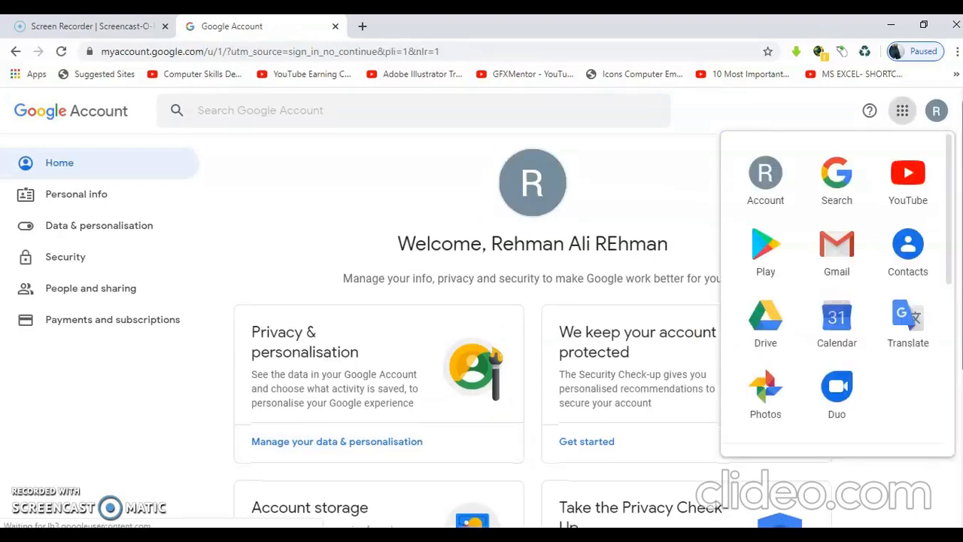
pyautogui.scroll(-3, 482, 338)
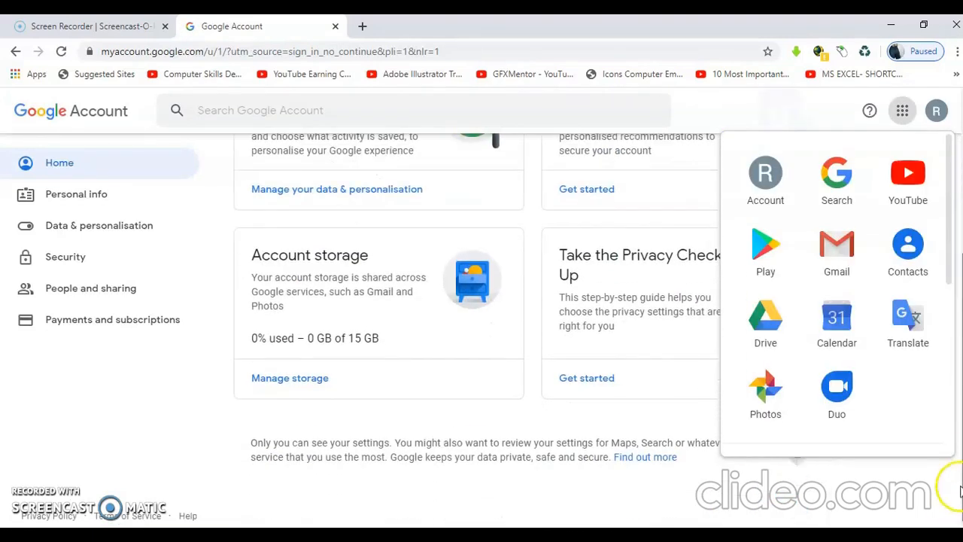
pyautogui.scroll(4, 960, 489)
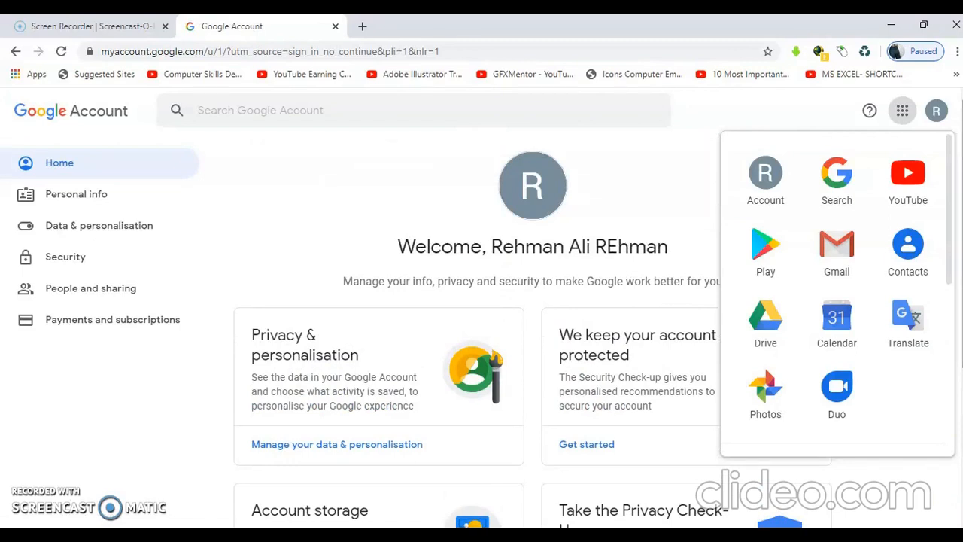
pyautogui.click(903, 179)
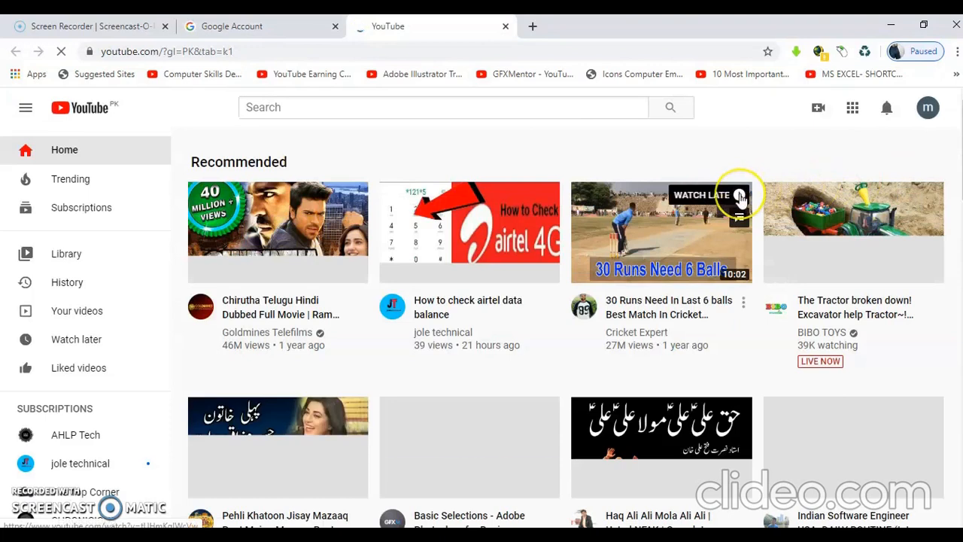
# Visit the signed-in account's channel page, then return to the YouTube home page
pyautogui.click(933, 113)
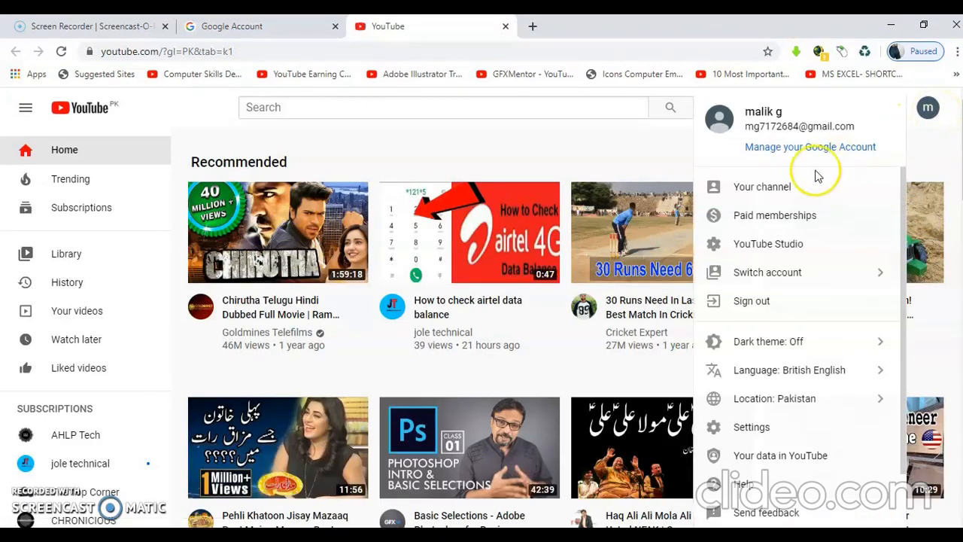
pyautogui.click(799, 193)
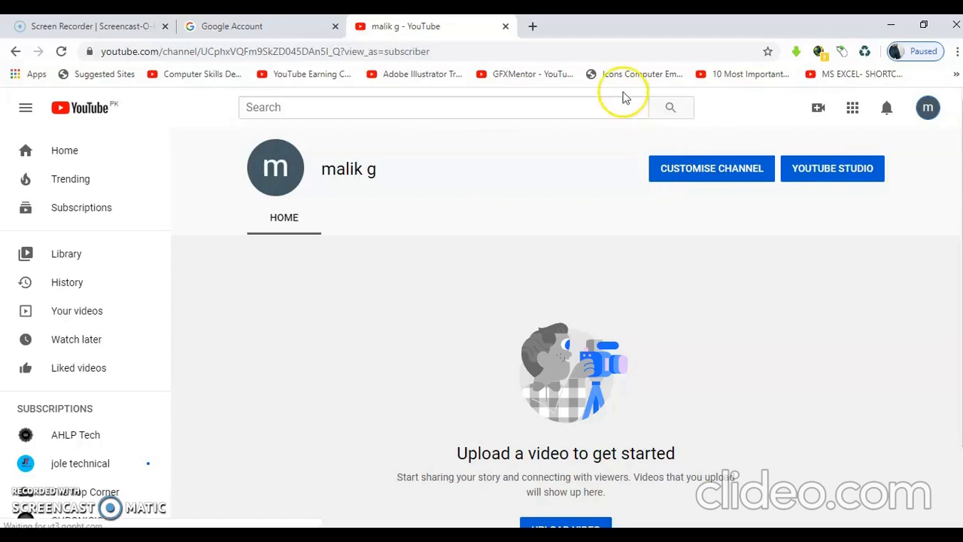
pyautogui.click(293, 34)
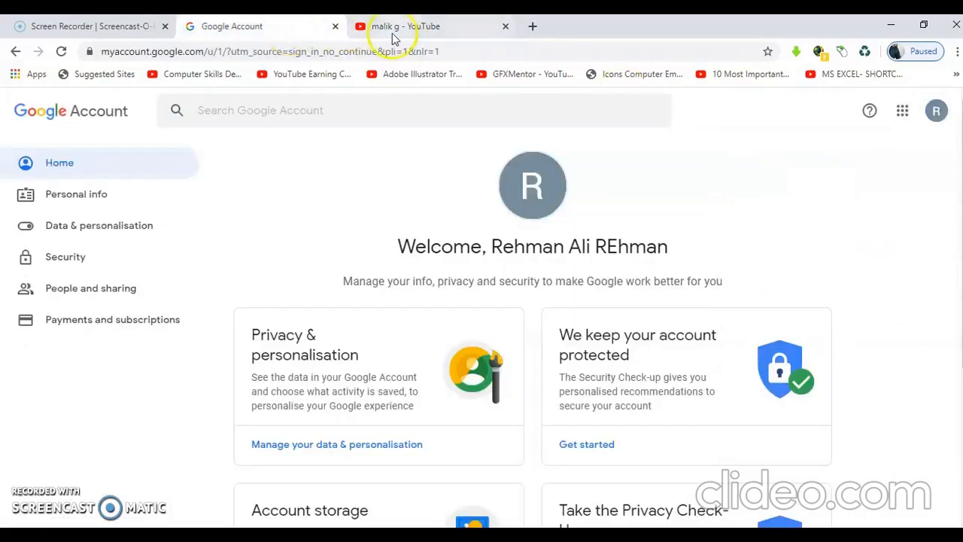
pyautogui.click(420, 36)
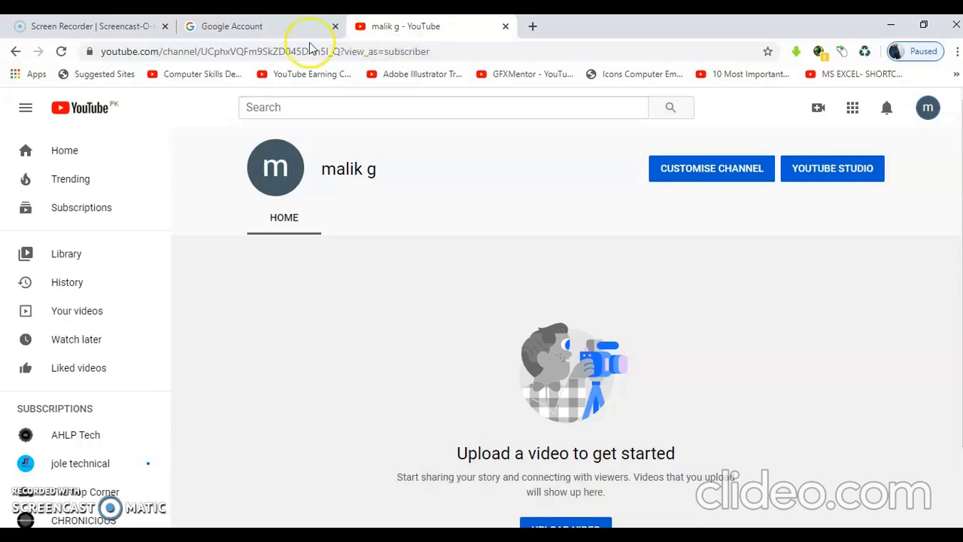
pyautogui.click(14, 52)
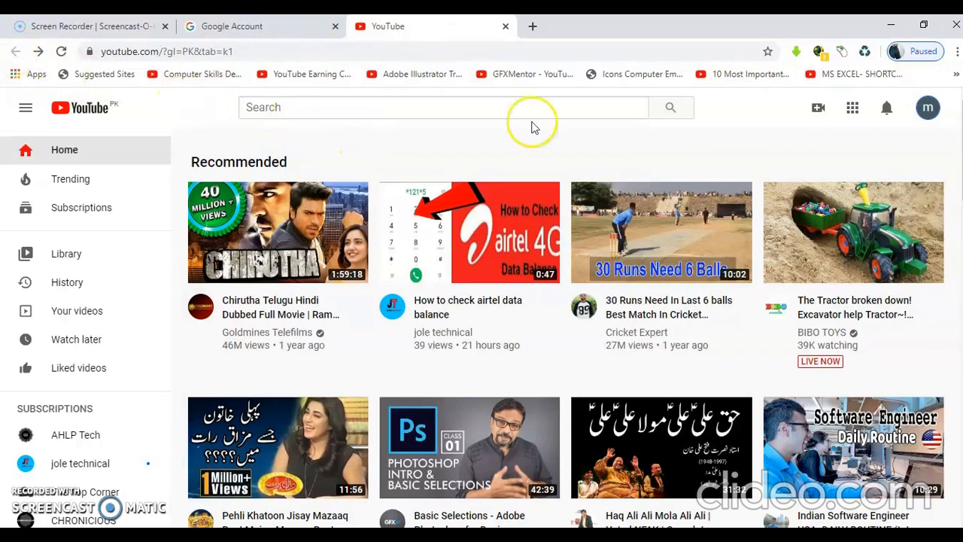
# Sign out of the old account and start creating a channel for the new account
pyautogui.click(933, 125)
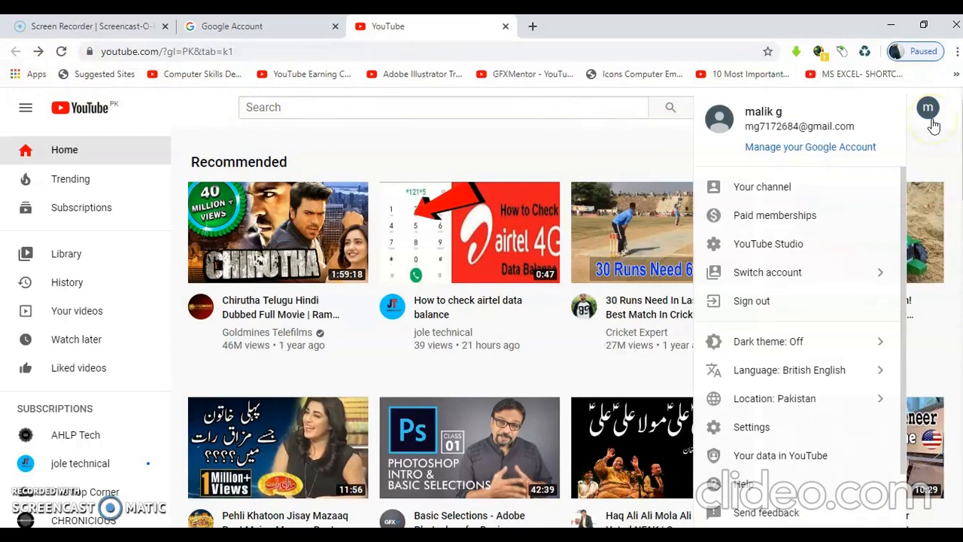
pyautogui.click(759, 310)
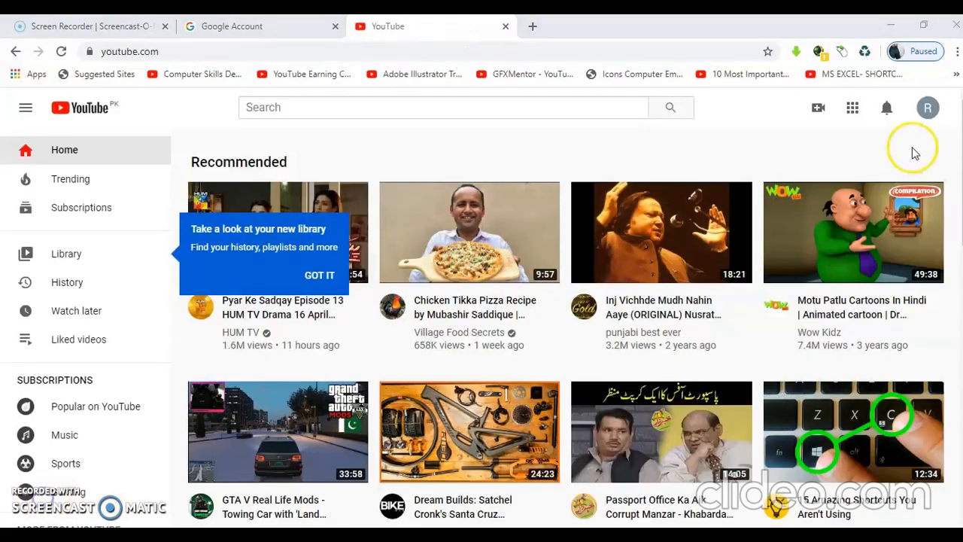
pyautogui.click(938, 111)
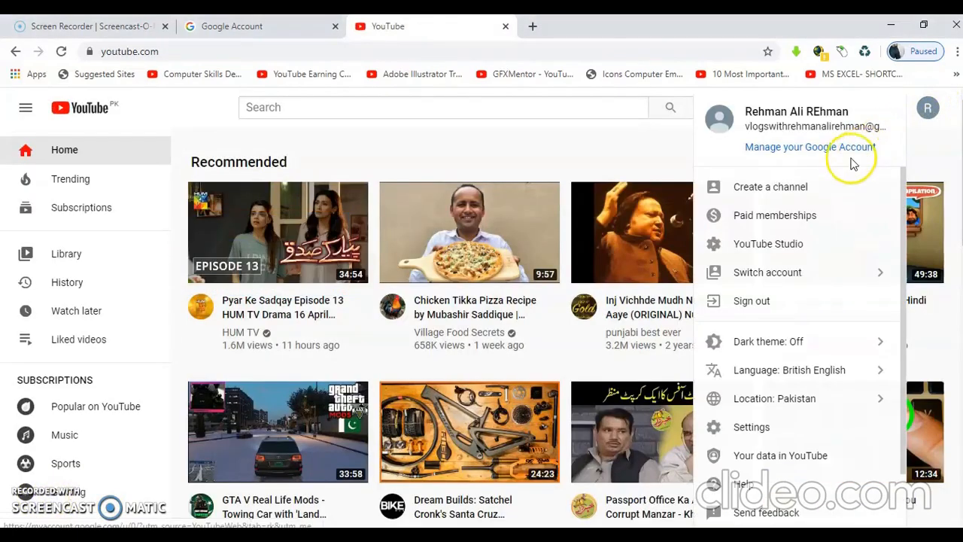
pyautogui.click(804, 189)
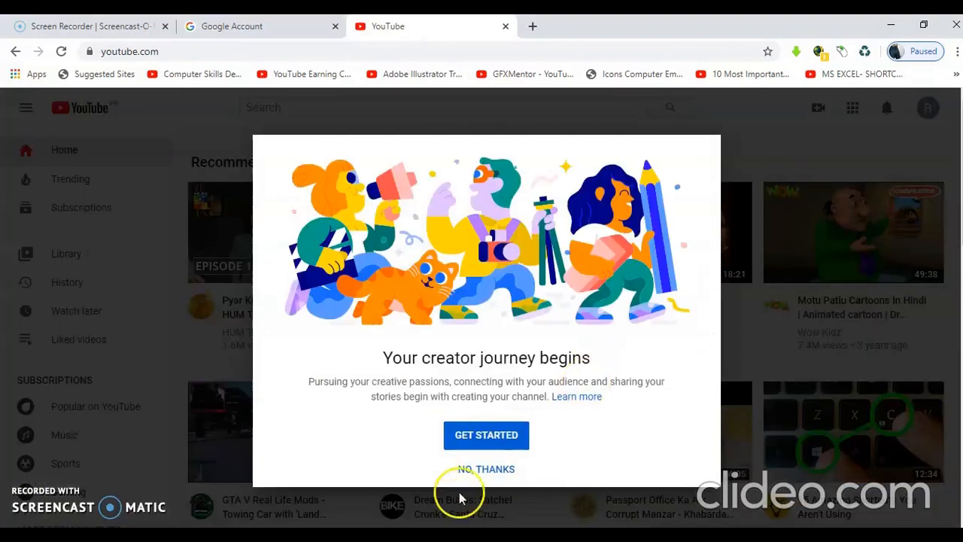
# Create the channel under a custom Vlogs name, capitalising 'With', after accepting the agreement
pyautogui.click(490, 435)
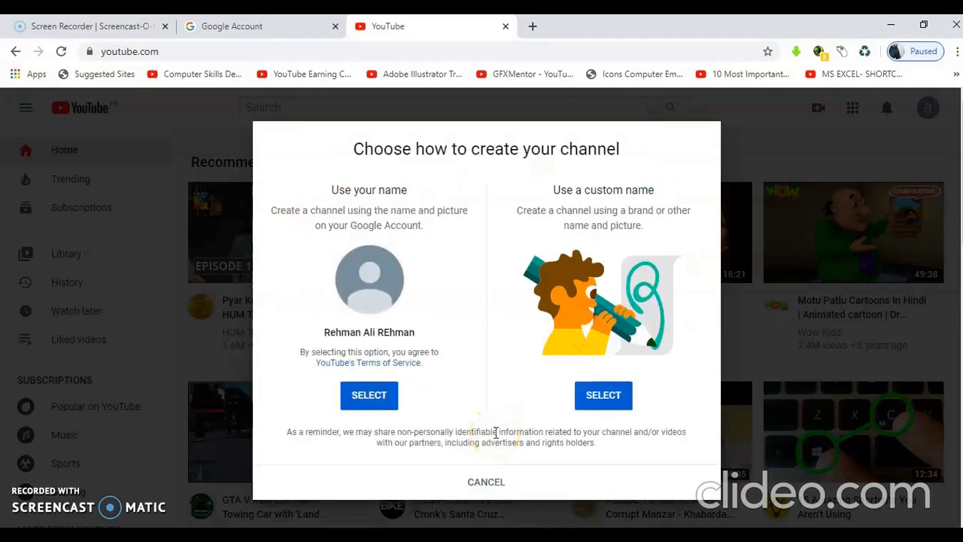
pyautogui.click(369, 395)
pyautogui.click(617, 399)
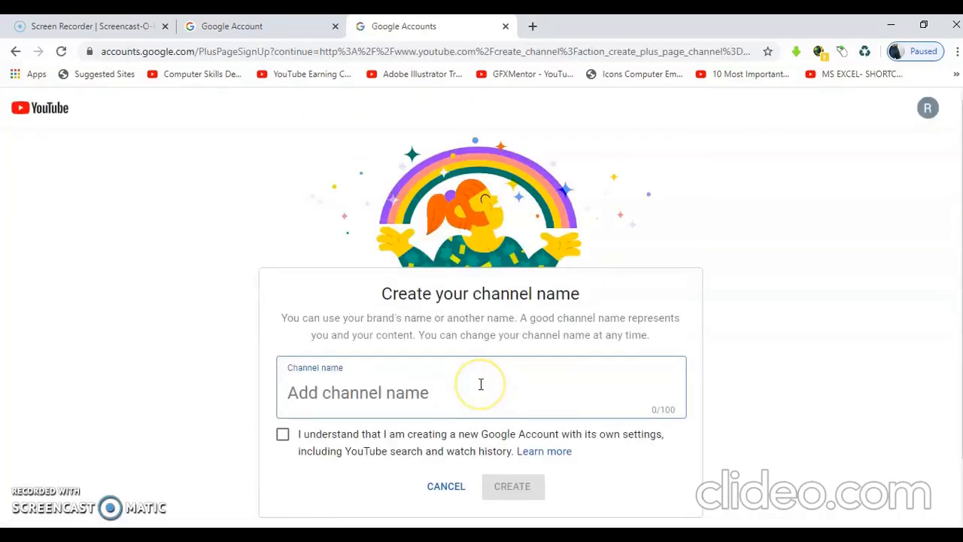
pyautogui.write('Vlogs')
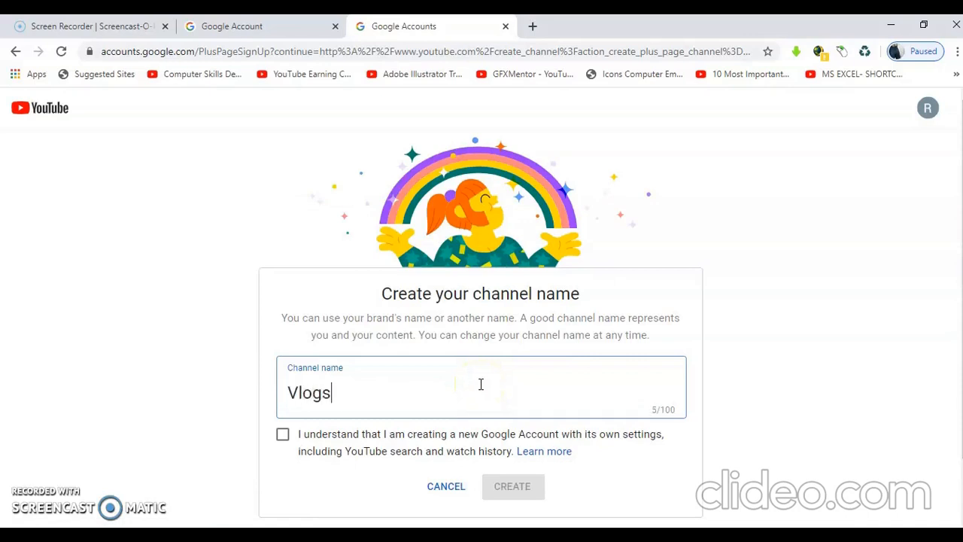
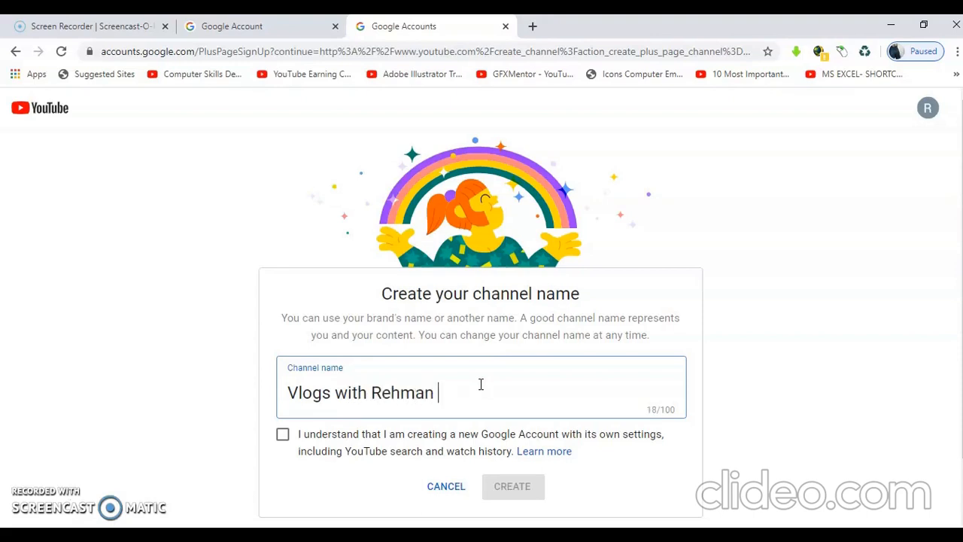
pyautogui.click(348, 393)
pyautogui.press('BackSpace')
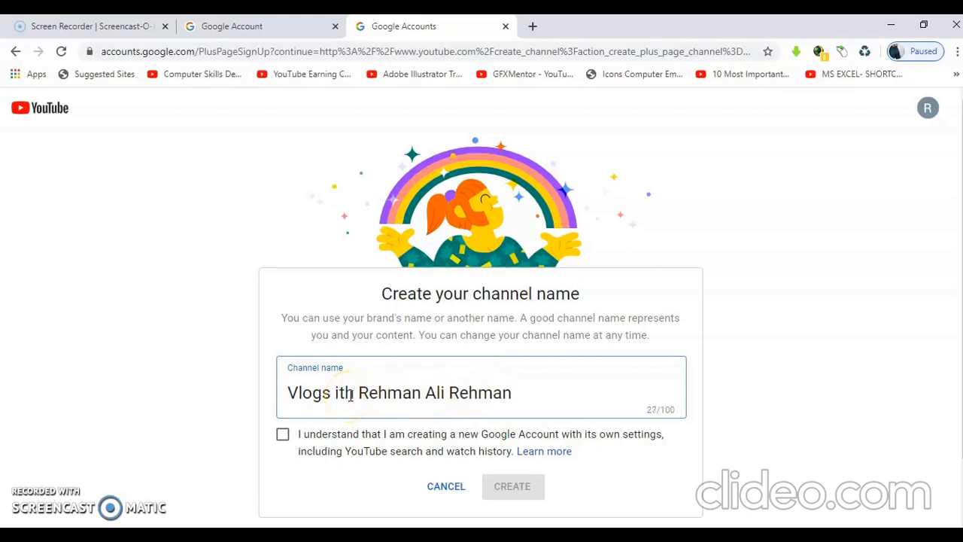
pyautogui.write('W')
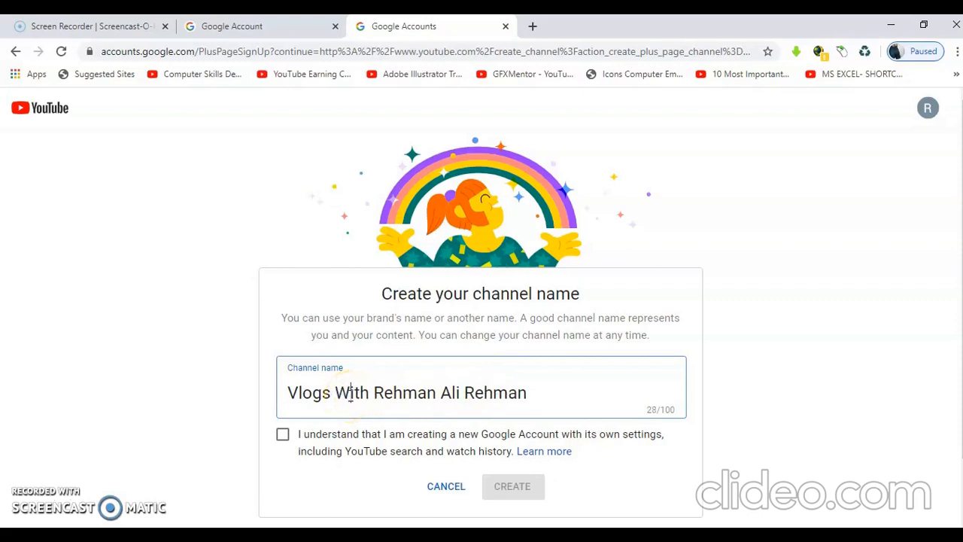
pyautogui.click(283, 435)
pyautogui.click(512, 486)
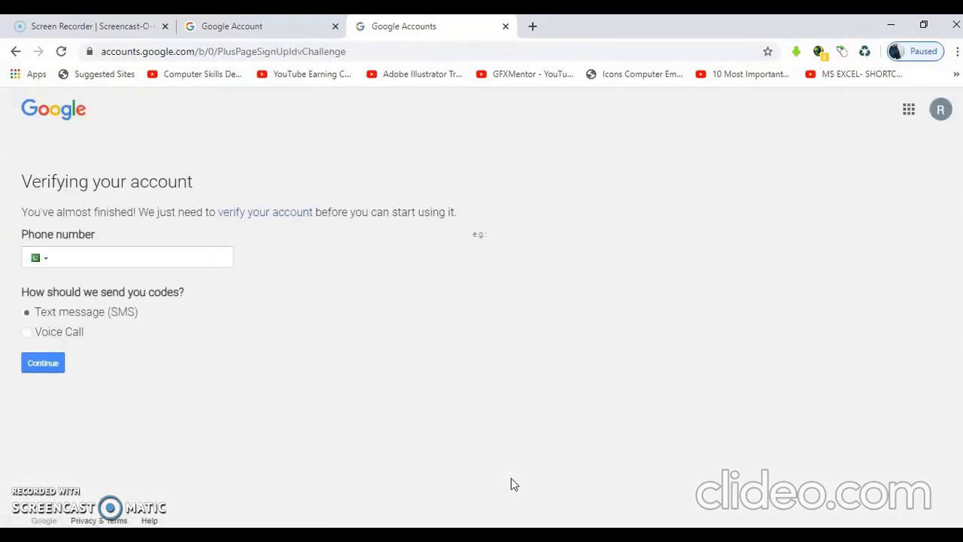
# Enter the account's phone number and request a verification code by text message
pyautogui.click(144, 258)
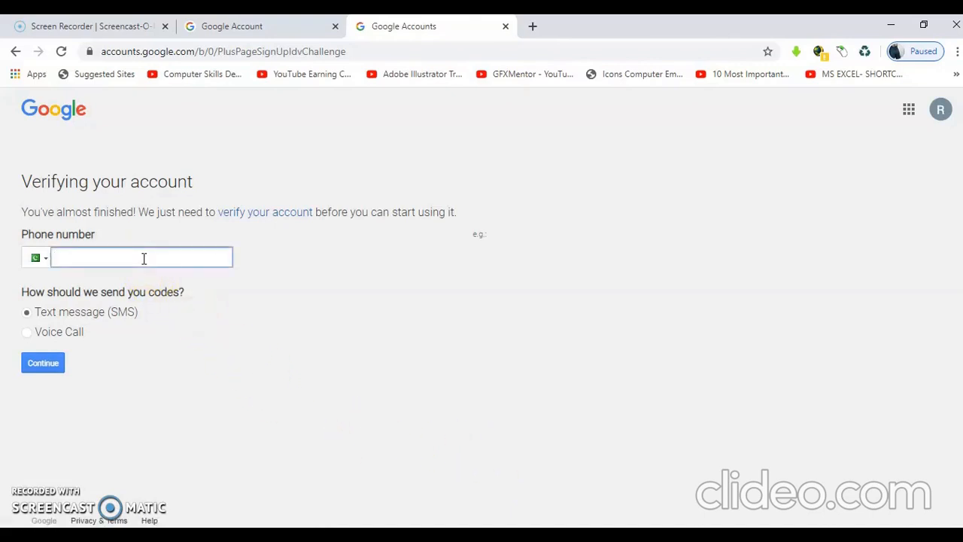
pyautogui.click(58, 365)
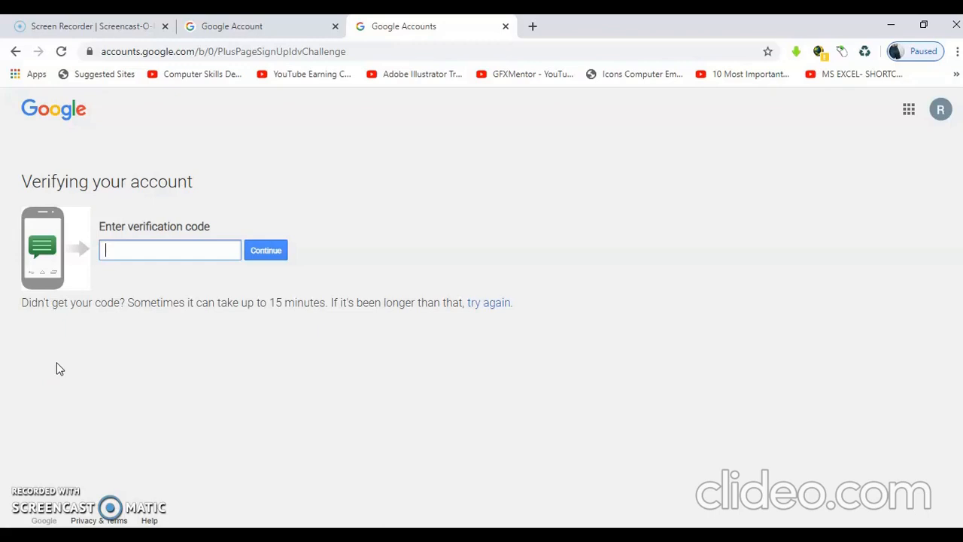
# Type the received six-digit SMS code and submit it
pyautogui.click(52, 343)
pyautogui.click(91, 332)
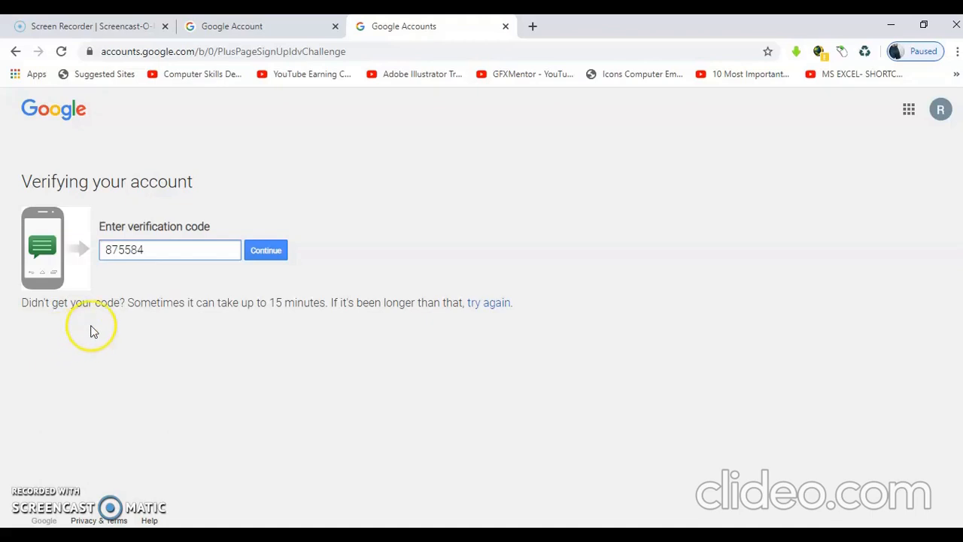
pyautogui.click(260, 254)
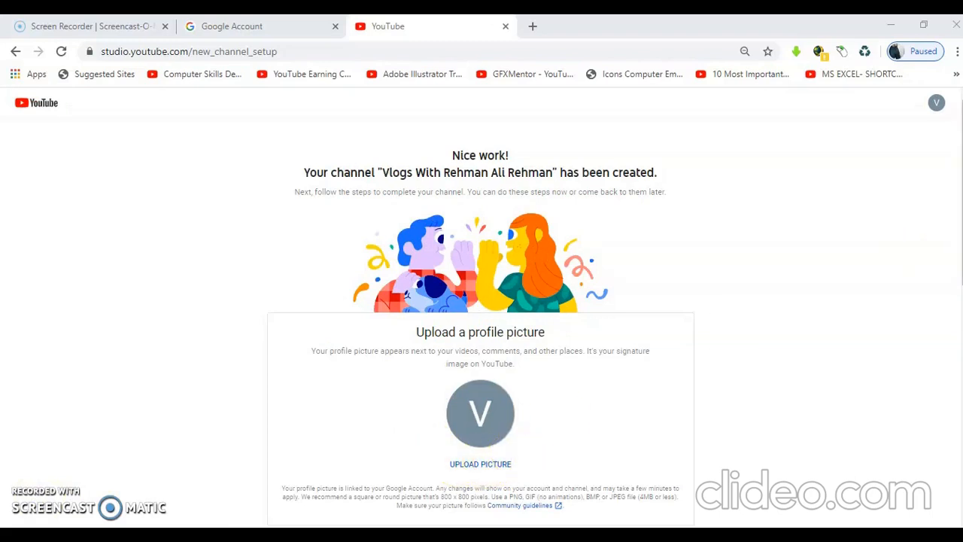
pyautogui.scroll(-1, 959, 248)
pyautogui.scroll(-3, 959, 301)
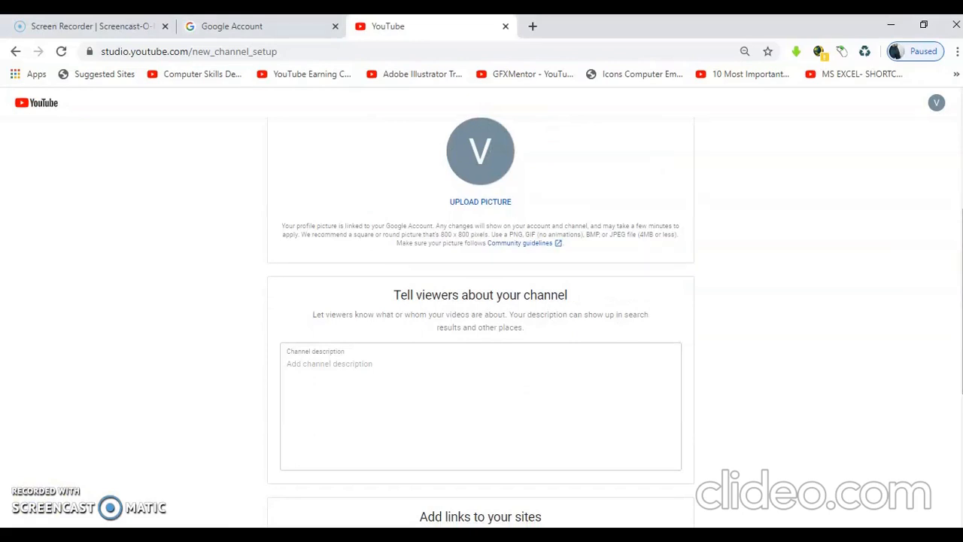
pyautogui.hotkey('ctrl', '+')
pyautogui.hotkey('ctrl', '+')
pyautogui.hotkey('ctrl', '+')
pyautogui.hotkey('ctrl', '+')
pyautogui.hotkey('ctrl', '+')
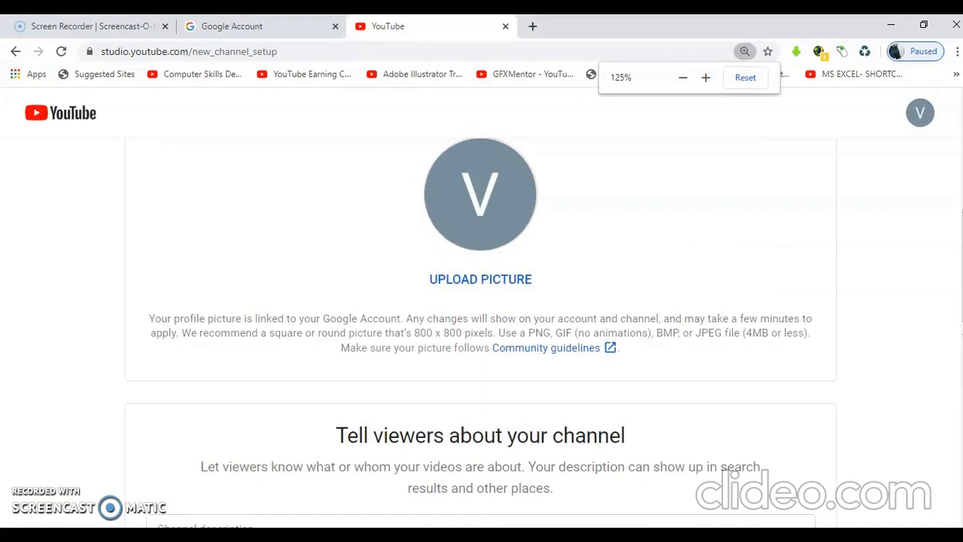
pyautogui.scroll(-3, 948, 350)
pyautogui.scroll(-1, 481, 333)
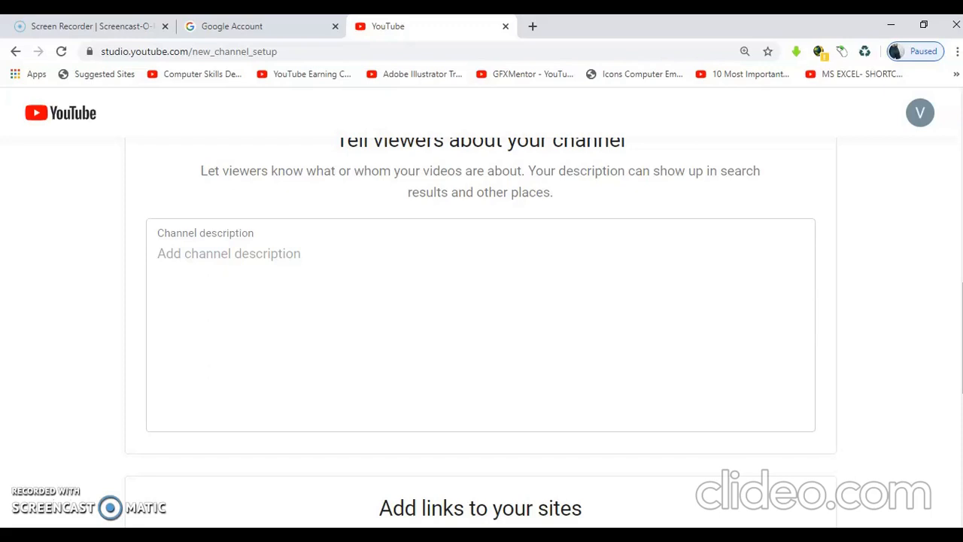
pyautogui.scroll(-4, 481, 331)
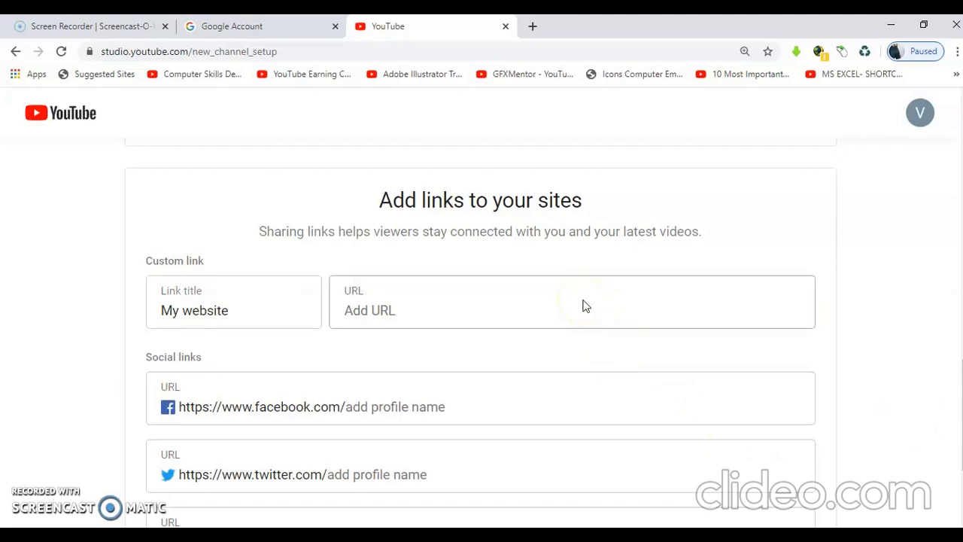
pyautogui.click(546, 302)
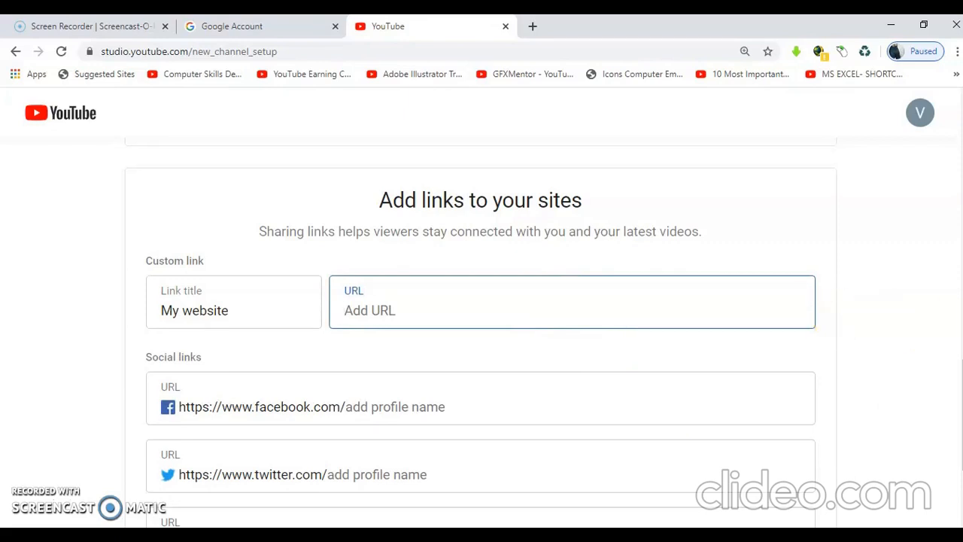
pyautogui.scroll(-1, 691, 399)
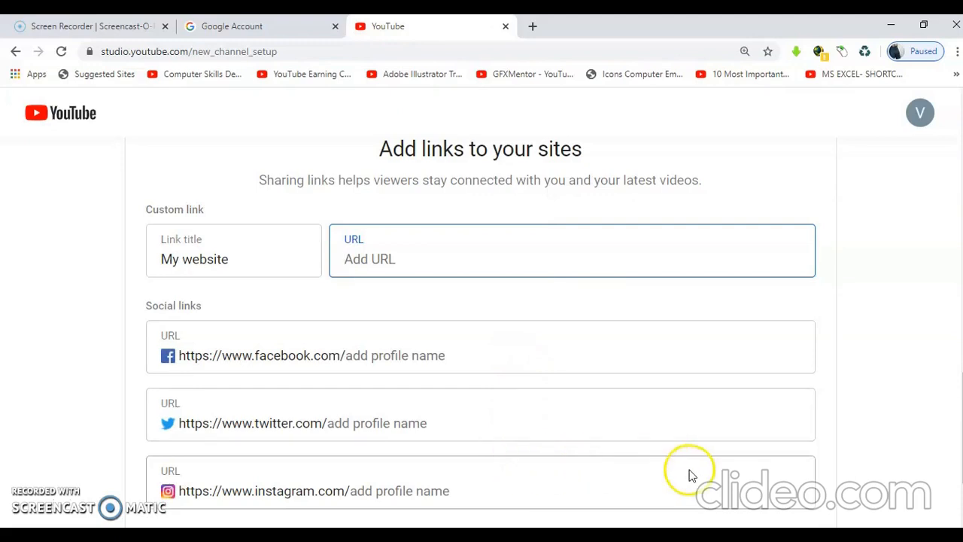
pyautogui.scroll(-2, 558, 181)
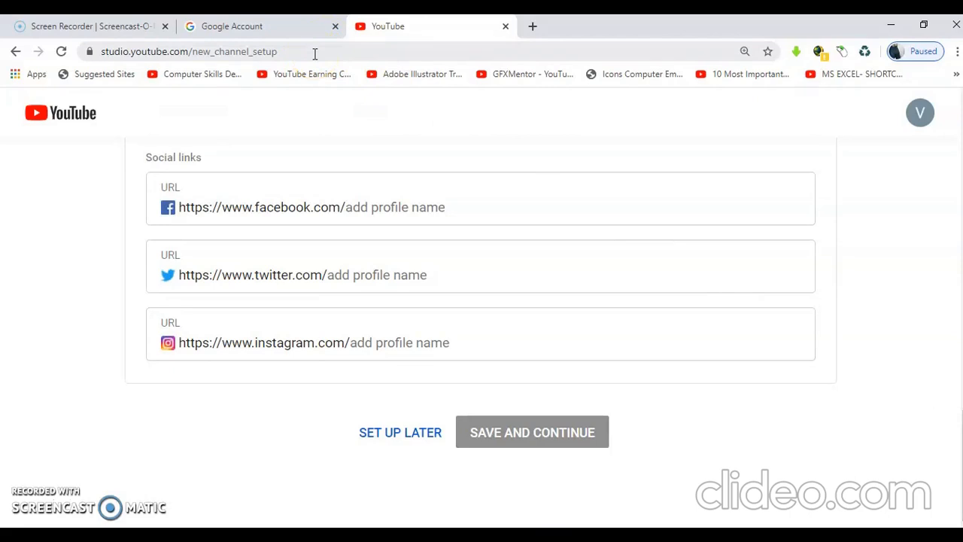
pyautogui.click(280, 52)
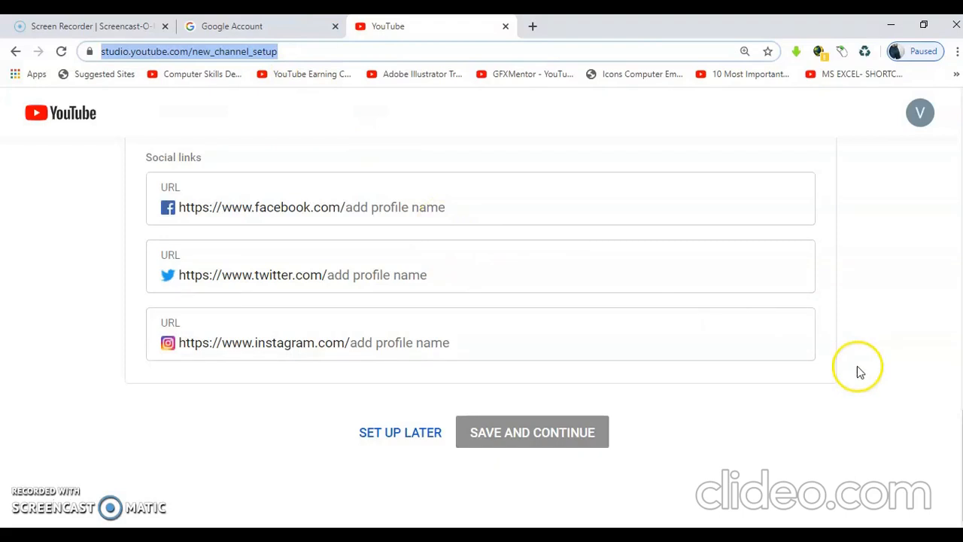
pyautogui.moveTo(961, 452)
pyautogui.mouseDown()
pyautogui.moveTo(962, 260)
pyautogui.moveTo(962, 451)
pyautogui.mouseUp()
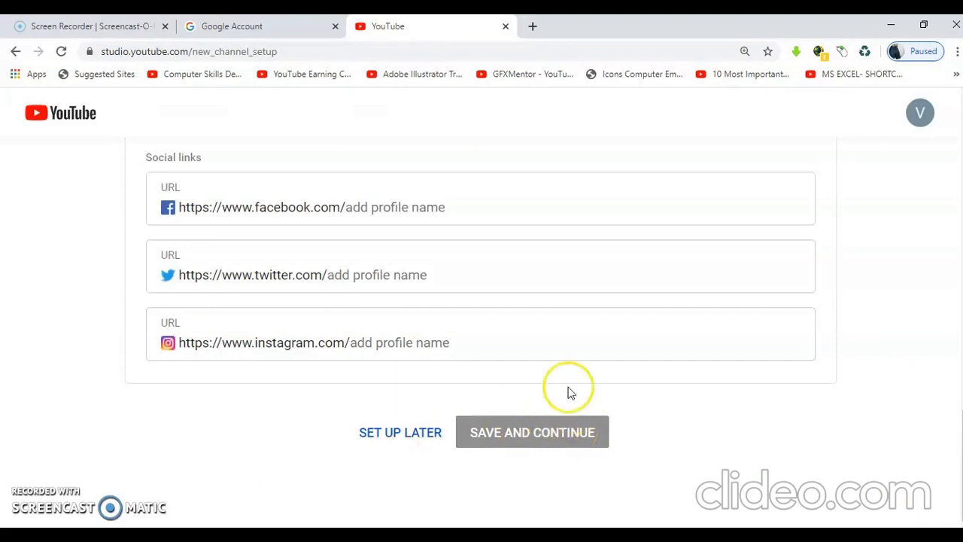
# Skip adding channel links and look over the new channel's page
pyautogui.click(401, 433)
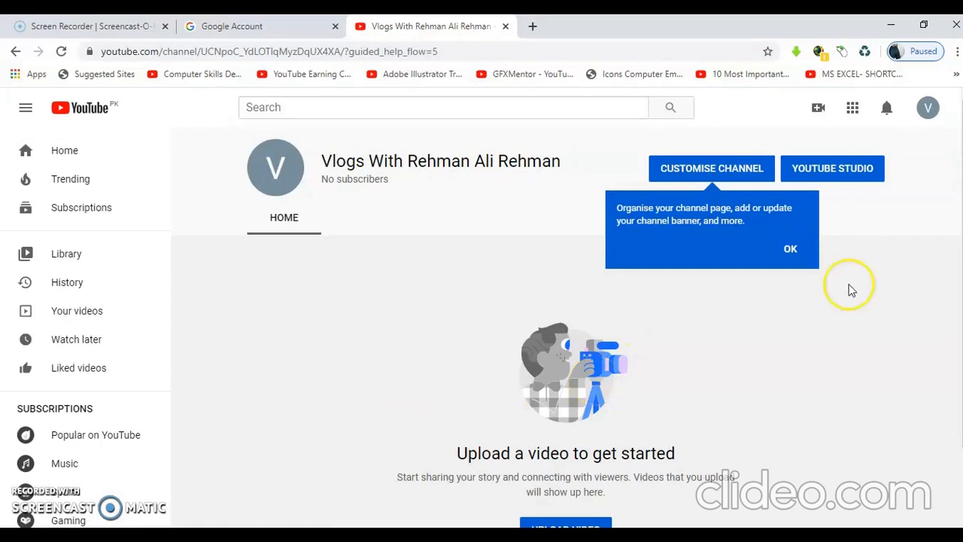
pyautogui.scroll(-2, 566, 323)
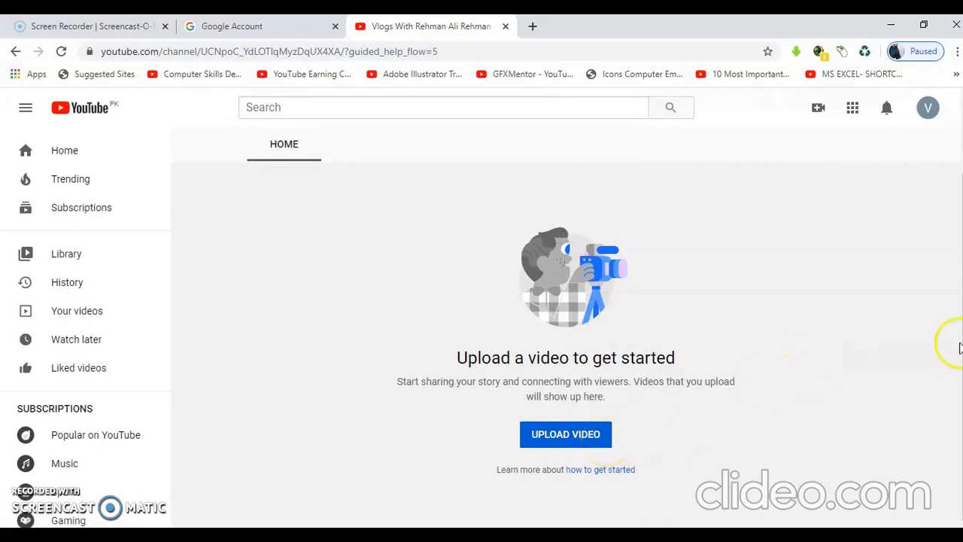
pyautogui.scroll(1, 950, 343)
pyautogui.scroll(1, 599, 328)
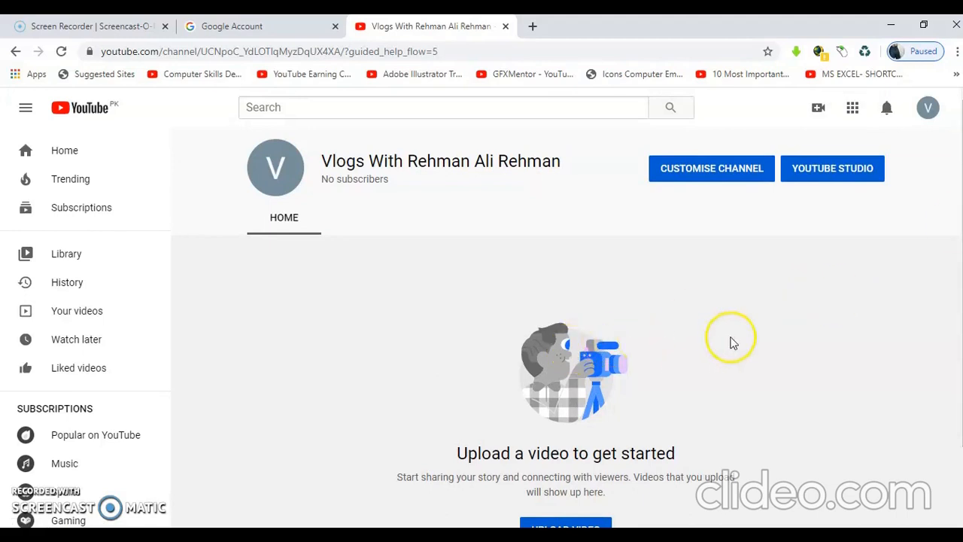
pyautogui.scroll(-1, 566, 327)
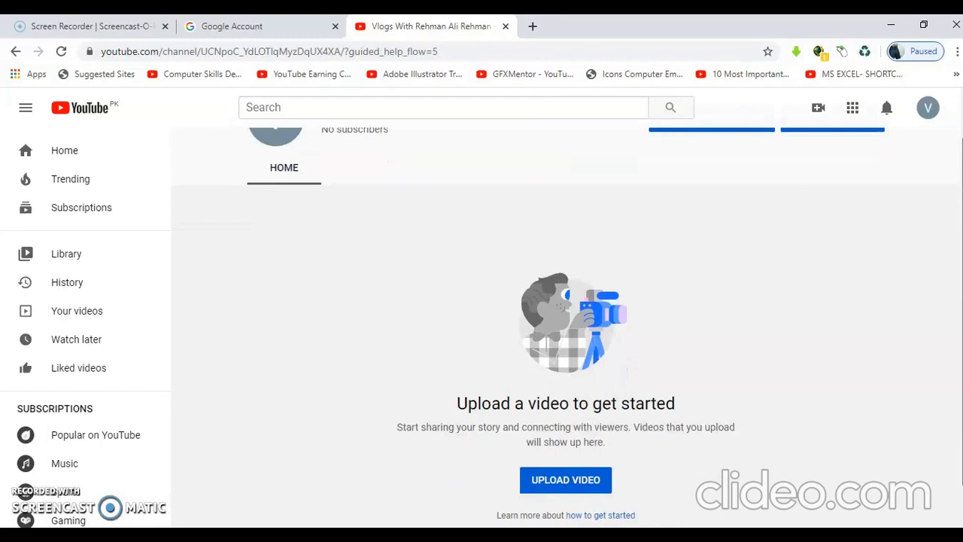
pyautogui.scroll(1, 566, 327)
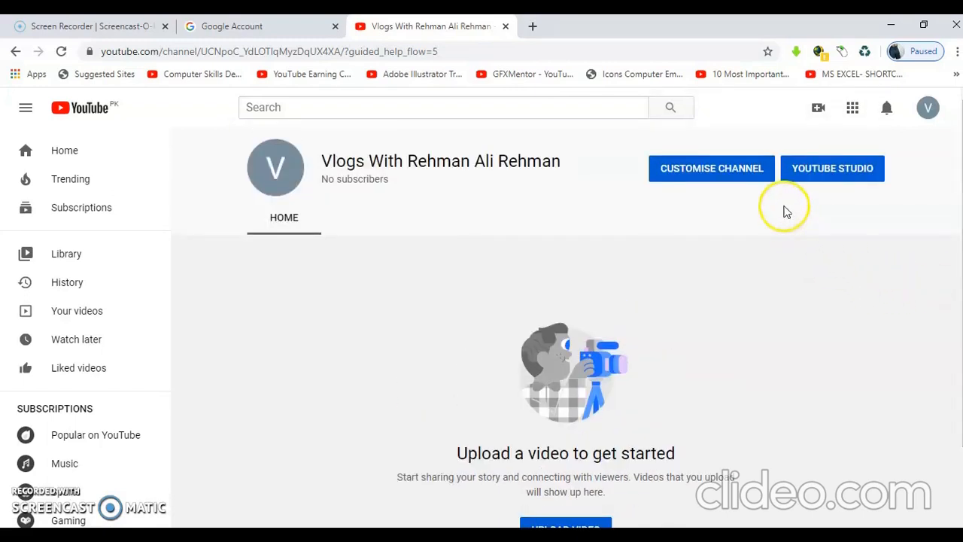
# Open channel customisation, cancel the empty description, and go to the channel settings
pyautogui.click(741, 181)
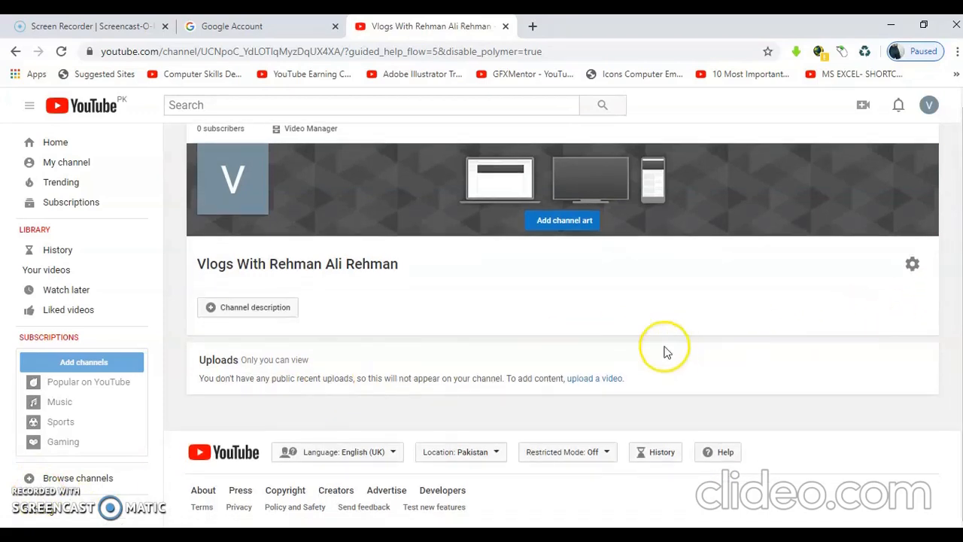
pyautogui.click(252, 316)
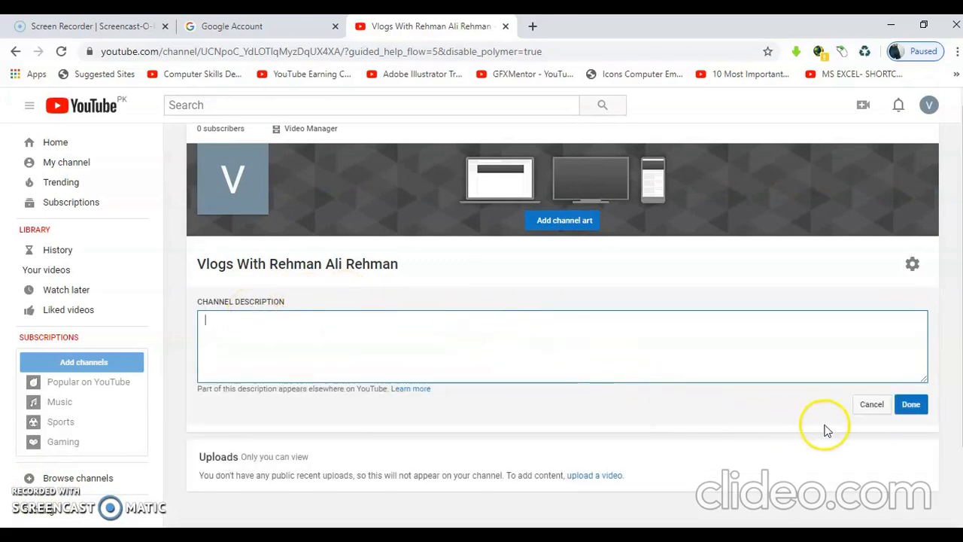
pyautogui.click(871, 407)
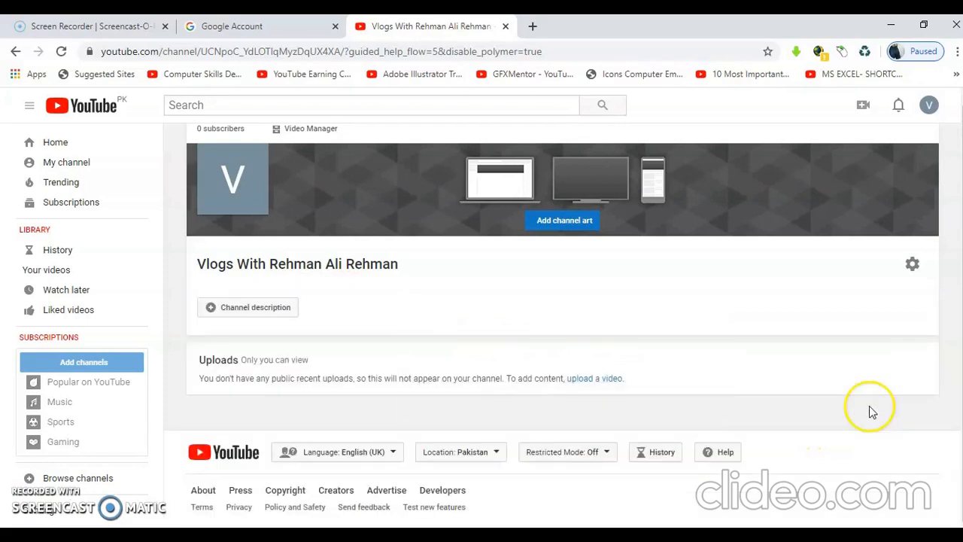
pyautogui.click(912, 268)
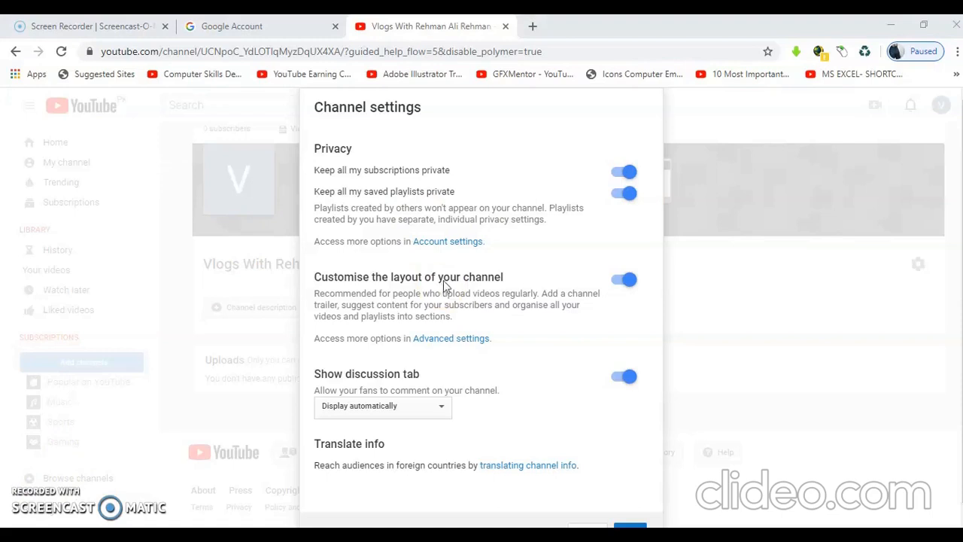
# Switch off 'Keep all my subscriptions private' and 'Keep all my saved playlists private'
pyautogui.click(628, 172)
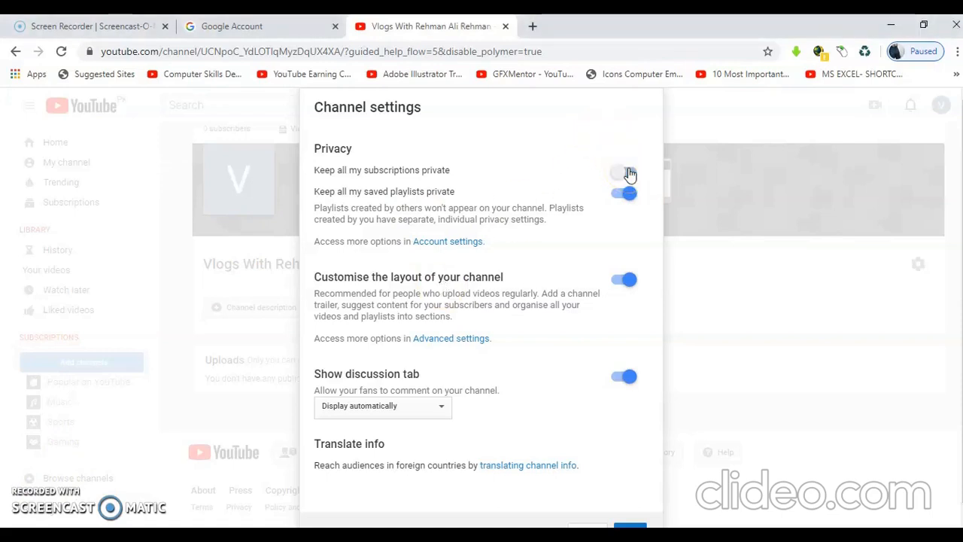
pyautogui.click(628, 192)
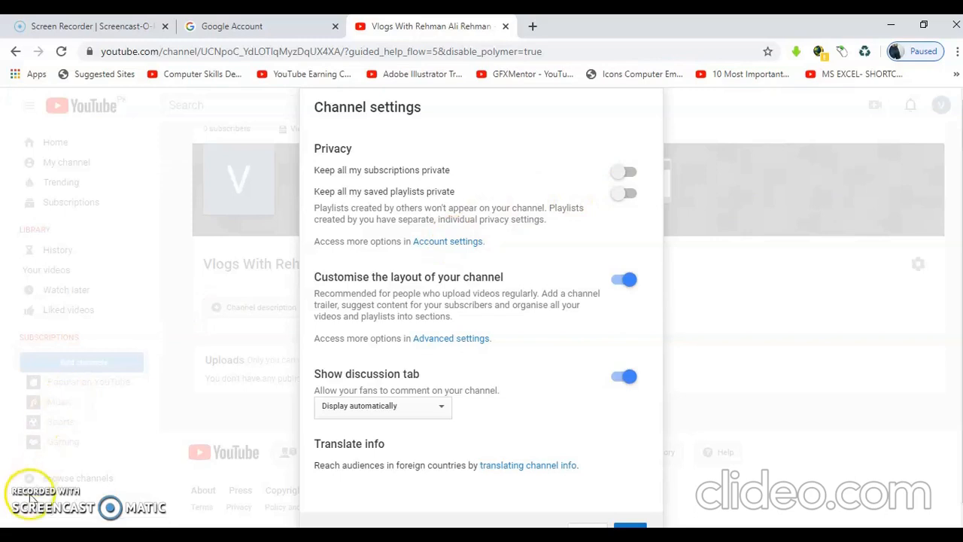
pyautogui.scroll(-1, 481, 452)
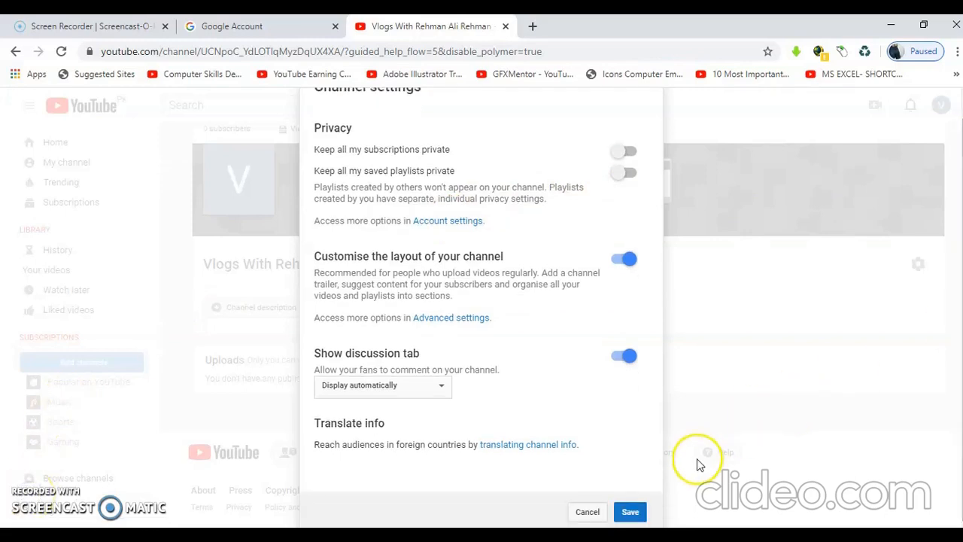
# Toggle both privacy switches on and back off, then save Channel settings with both off
pyautogui.click(642, 516)
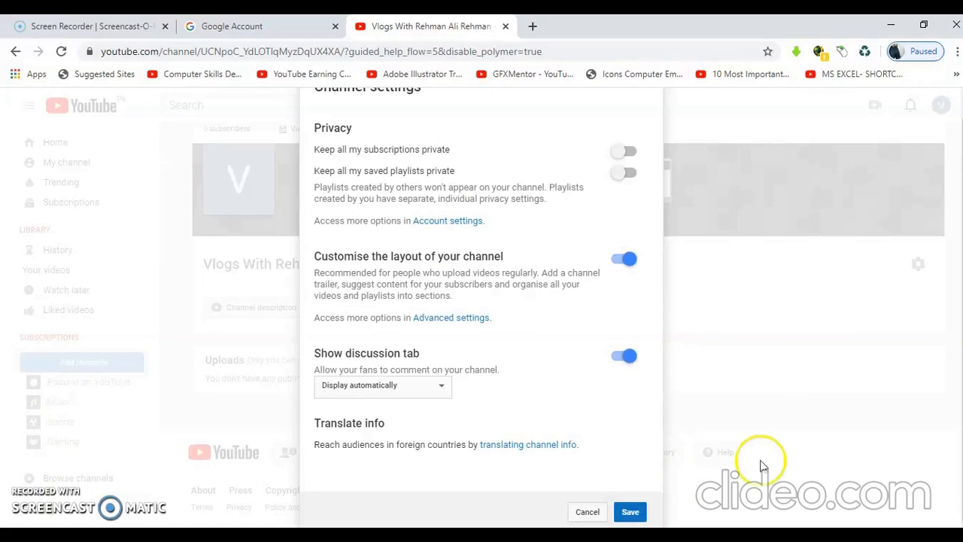
pyautogui.moveTo(962, 365); pyautogui.dragTo(962, 342)
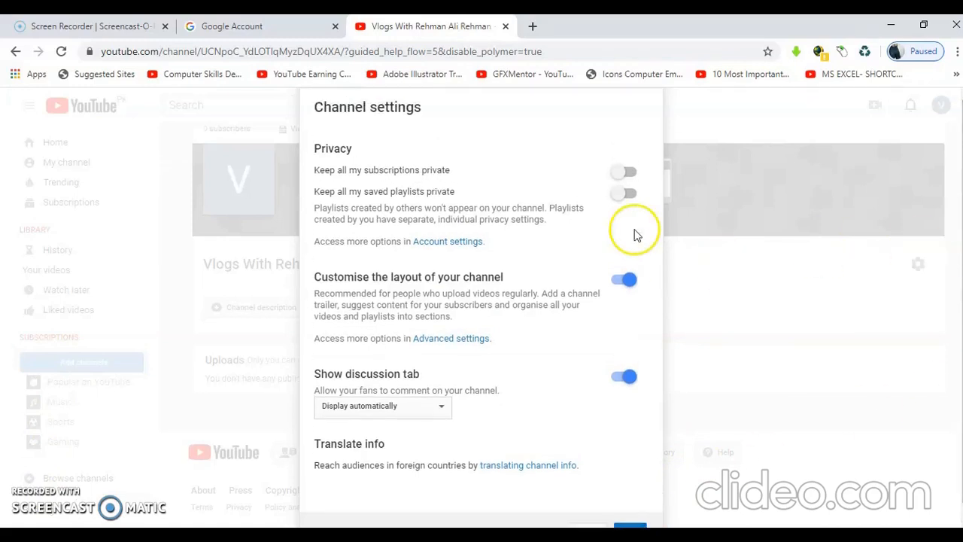
pyautogui.click(622, 174)
pyautogui.click(623, 193)
pyautogui.click(624, 171)
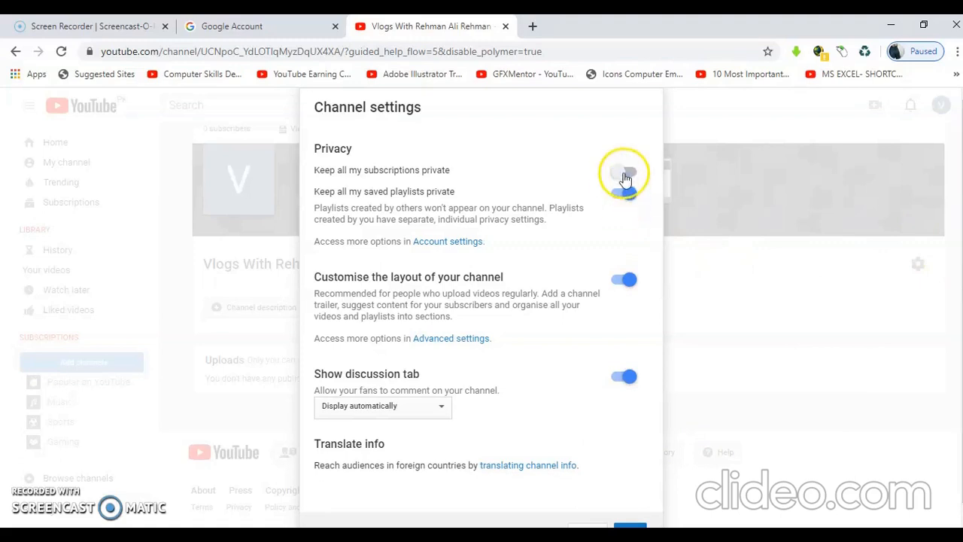
pyautogui.click(624, 201)
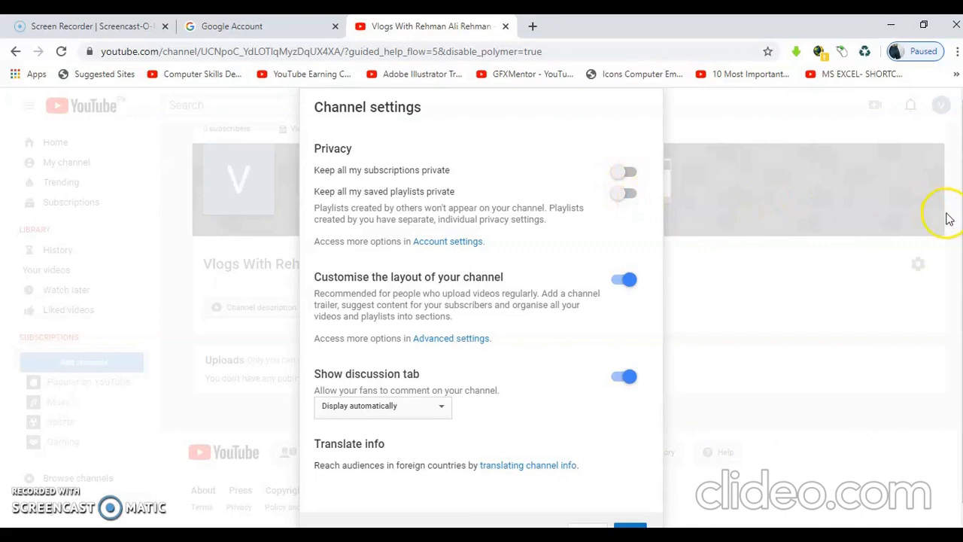
pyautogui.moveTo(962, 226); pyautogui.dragTo(962, 248)
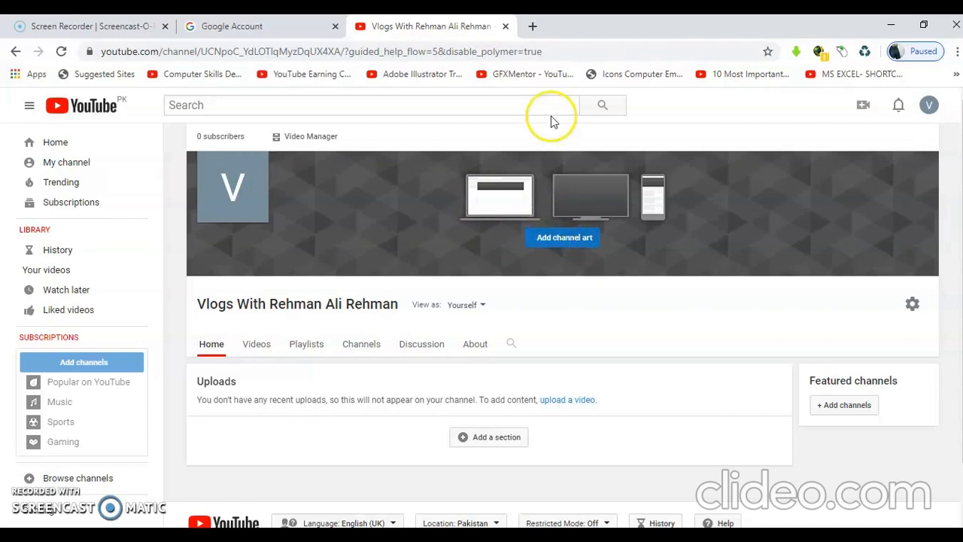
# Search Google for the YouTube profile picture size (800 x 800 pixels), then close that tab
pyautogui.click(532, 27)
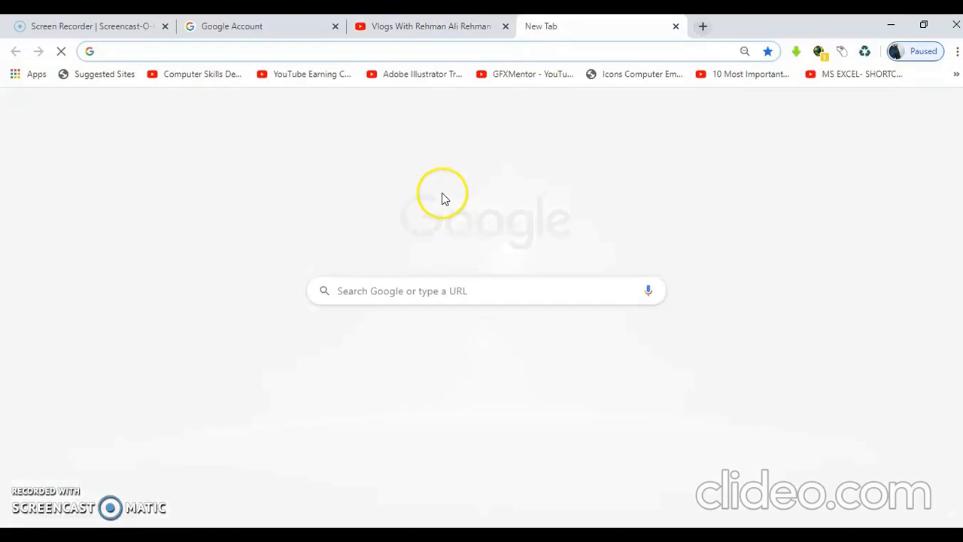
pyautogui.write('yo')
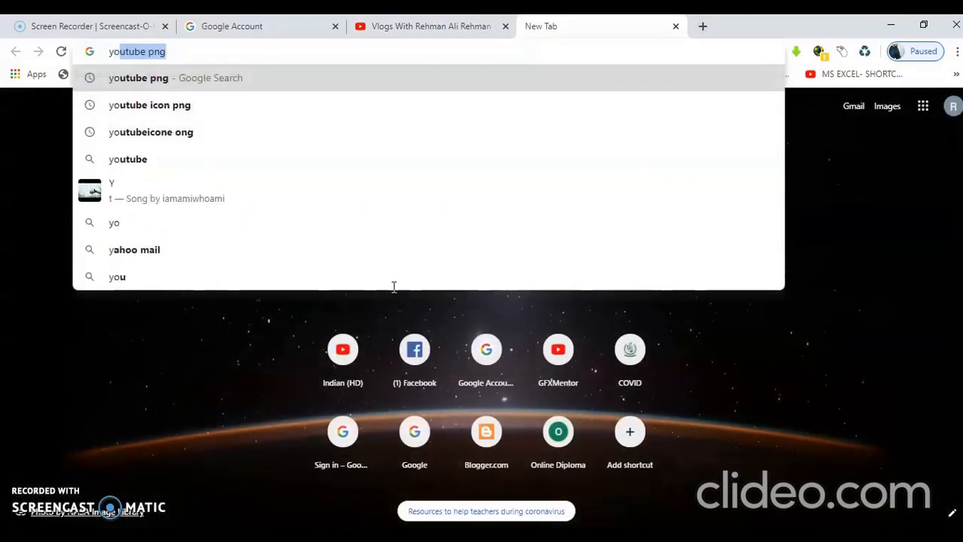
pyautogui.write('utube ')
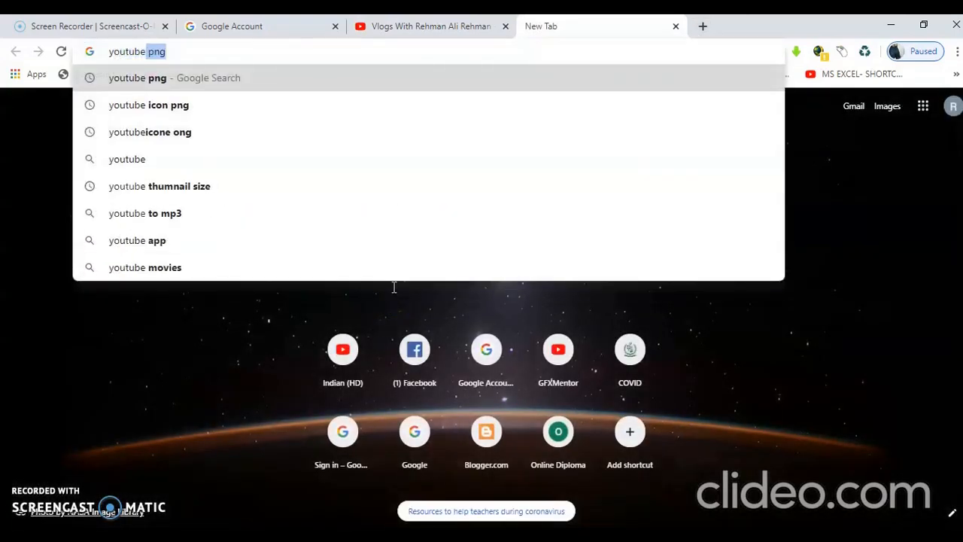
pyautogui.write('profile')
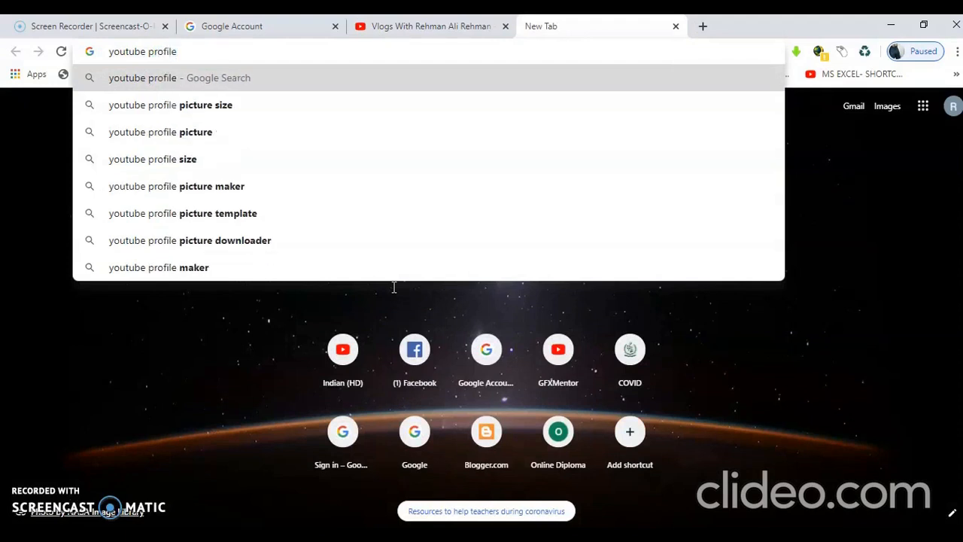
pyautogui.click(286, 113)
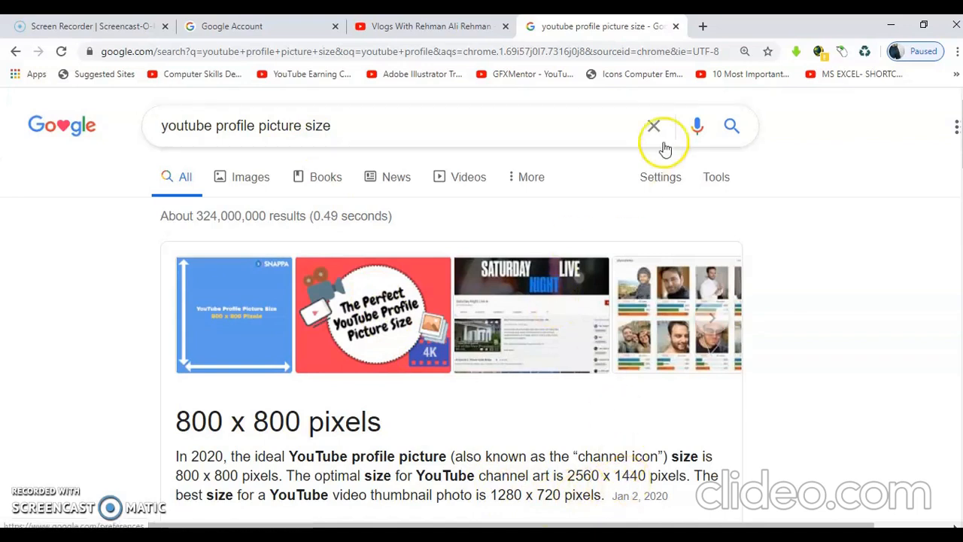
pyautogui.click(676, 27)
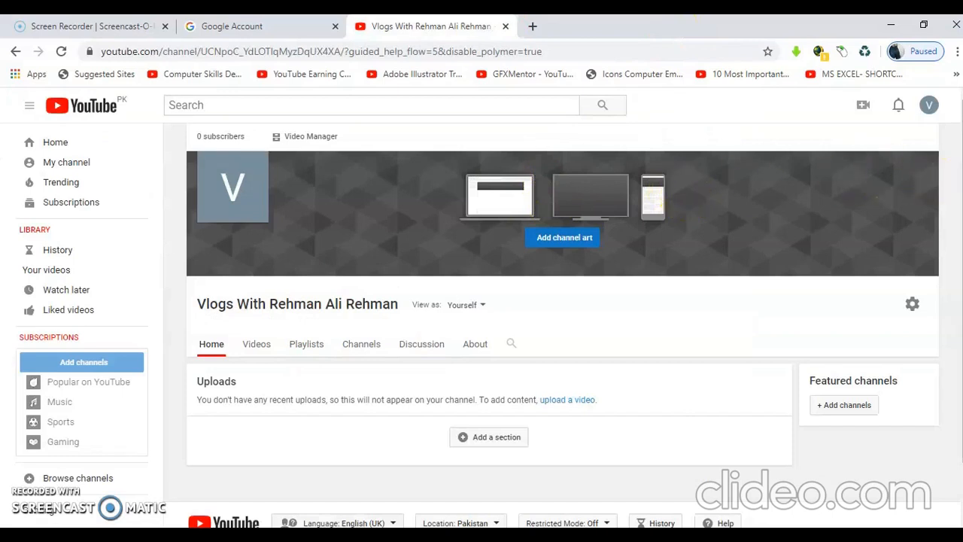
pyautogui.scroll(-2, 959, 183)
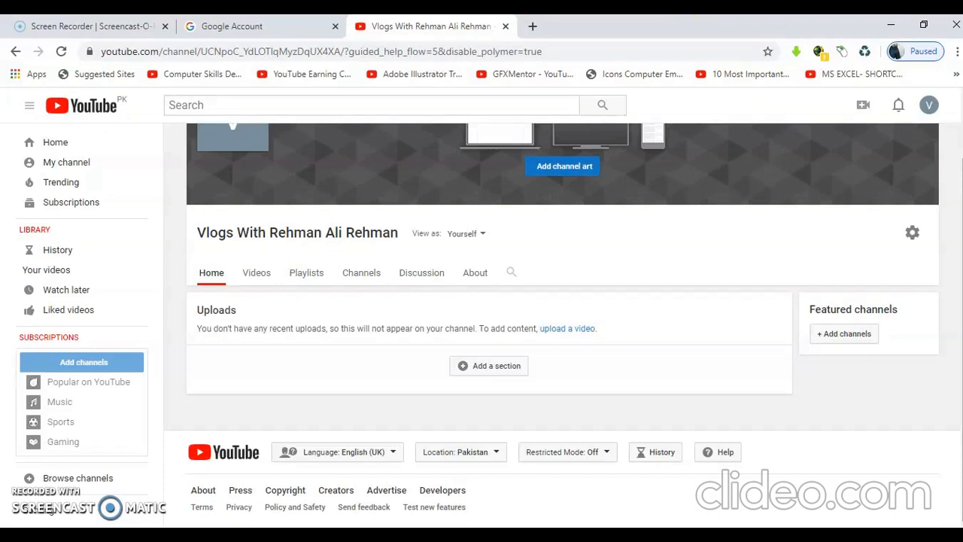
pyautogui.scroll(2, 563, 268)
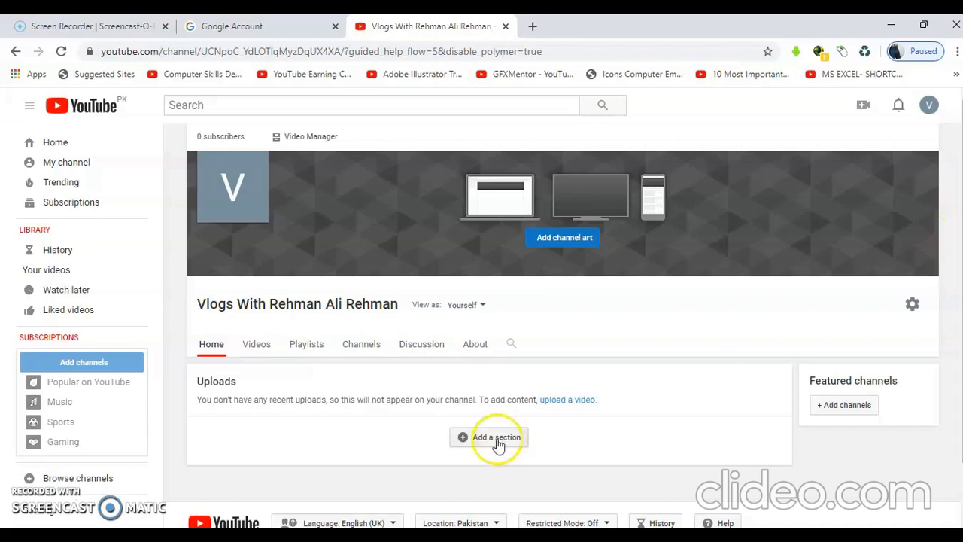
pyautogui.moveTo(142, 430)
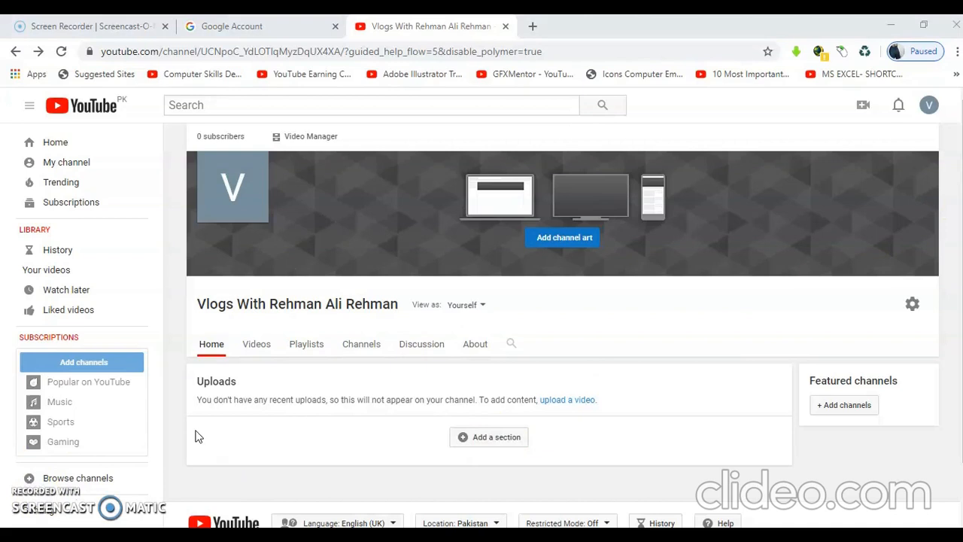
# Go to YouTube Studio from the account menu, reaching the channel dashboard with 0 subscribers
pyautogui.click(930, 107)
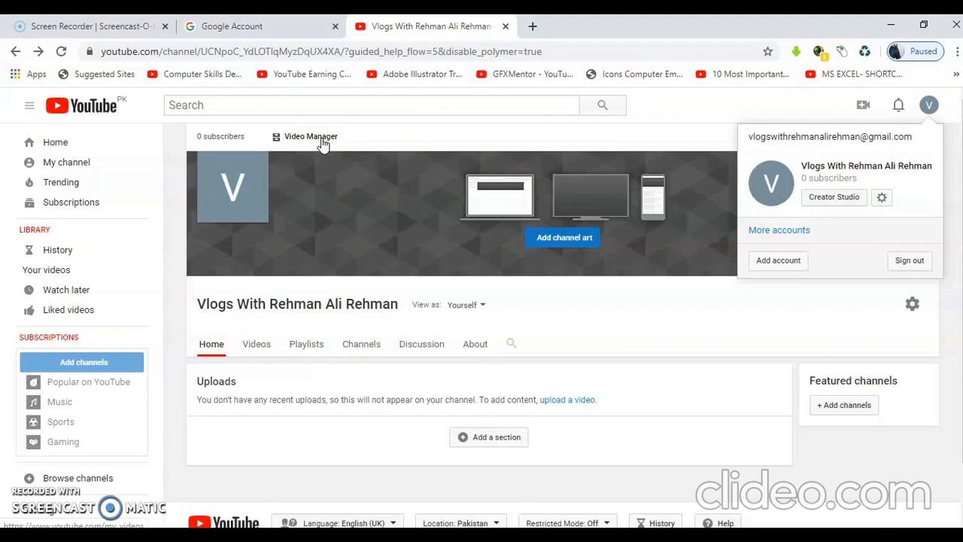
pyautogui.click(830, 200)
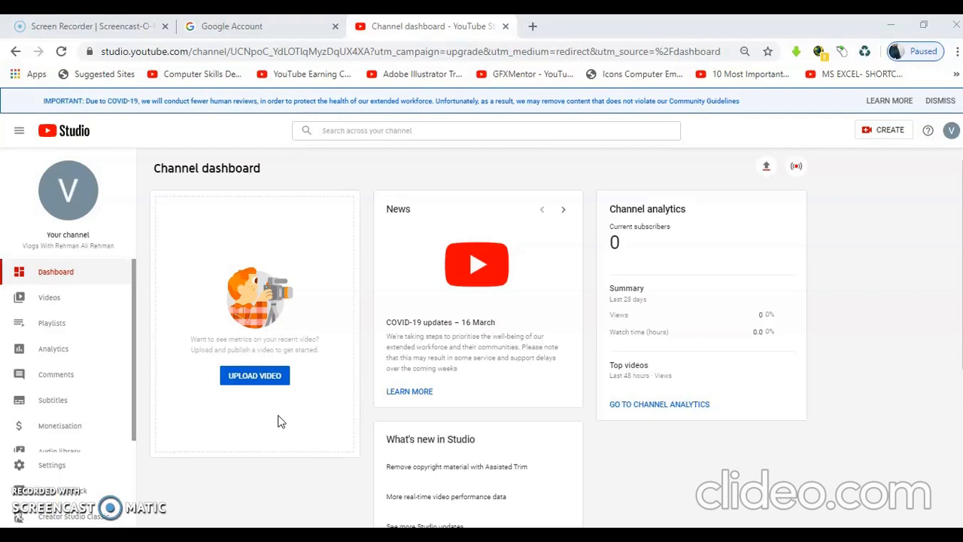
# Open Channel analytics from the dashboard card, showing no views in the last 28 days
pyautogui.click(677, 409)
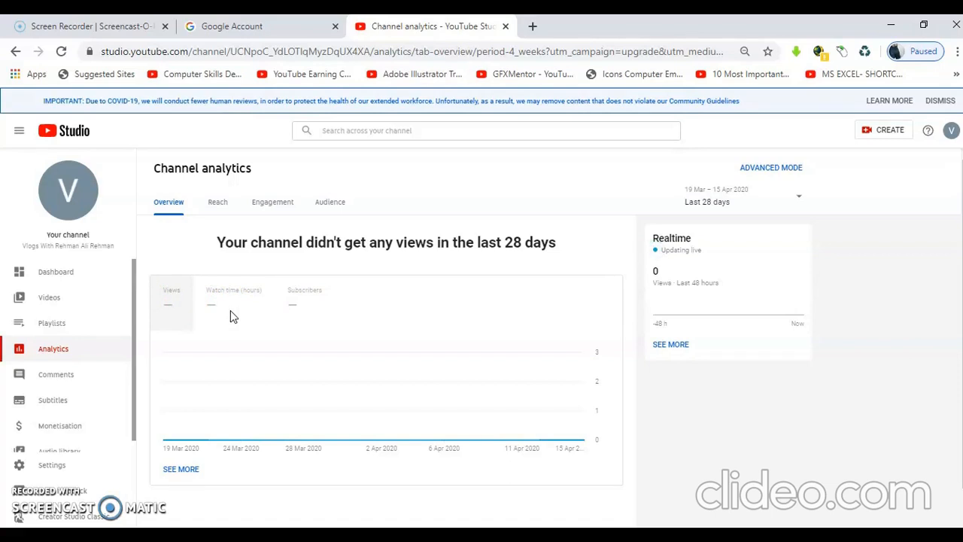
pyautogui.moveTo(232, 297)
pyautogui.hotkey('ctrl', '+')
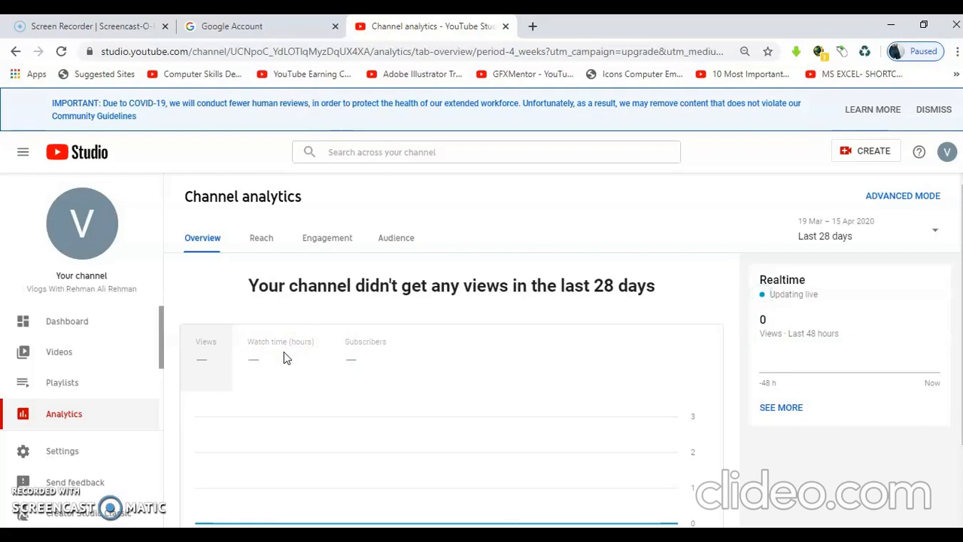
pyautogui.moveTo(243, 351)
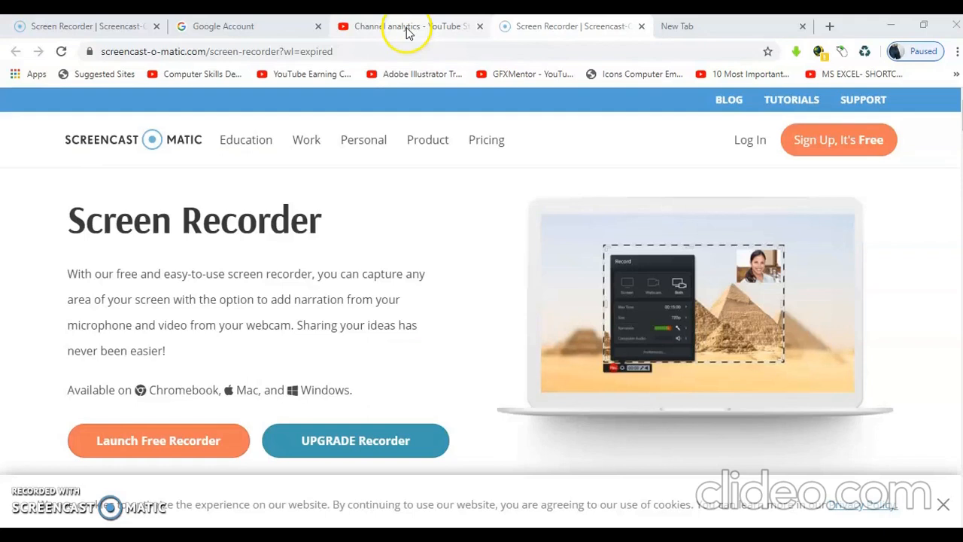
pyautogui.click(404, 28)
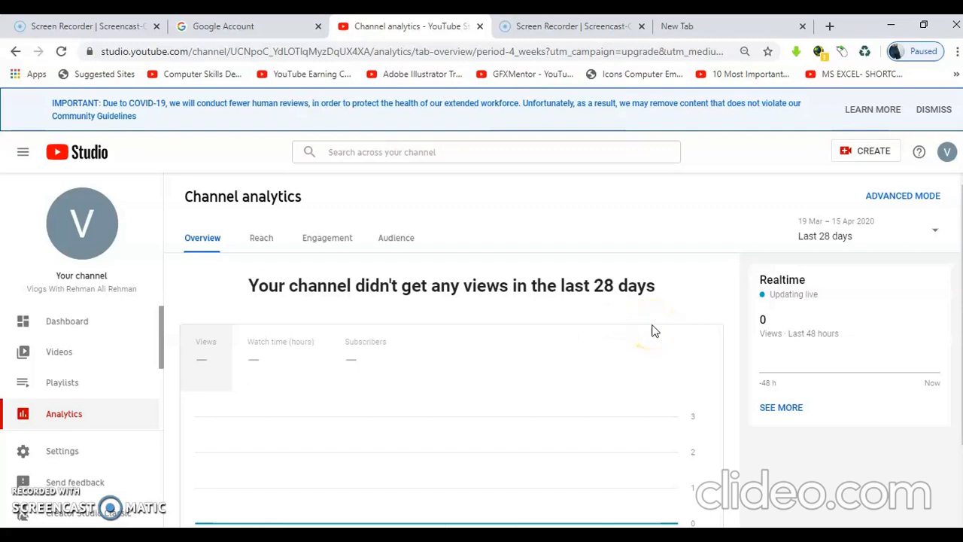
# Open the Studio Videos page and scroll its empty Uploads list
pyautogui.click(127, 357)
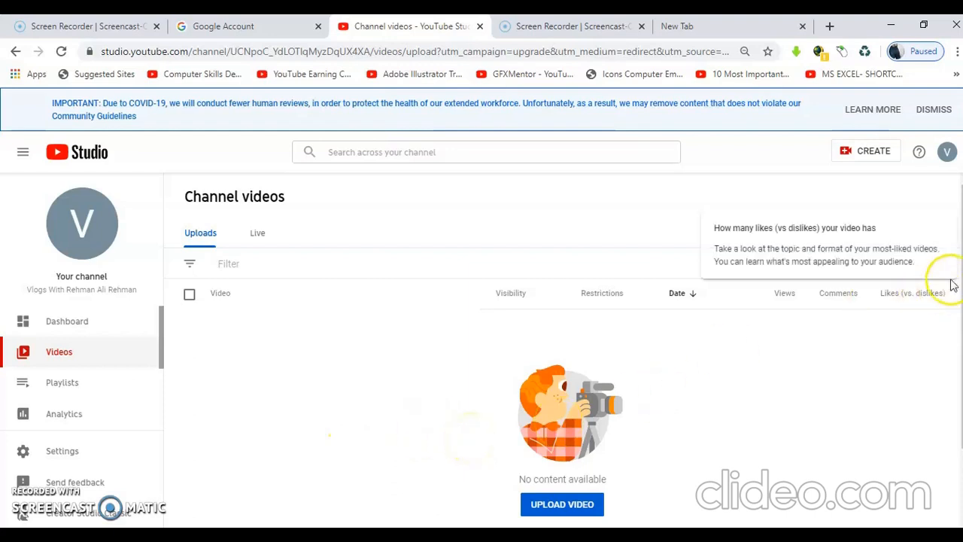
pyautogui.scroll(-3, 779, 399)
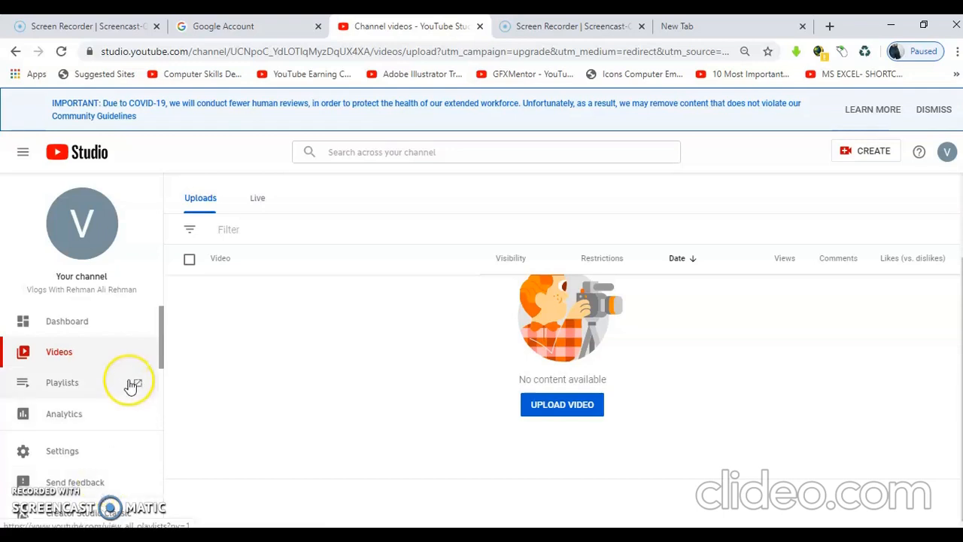
# View the empty Playlists page, start a new playlist twice but cancel, then return to Studio
pyautogui.click(104, 390)
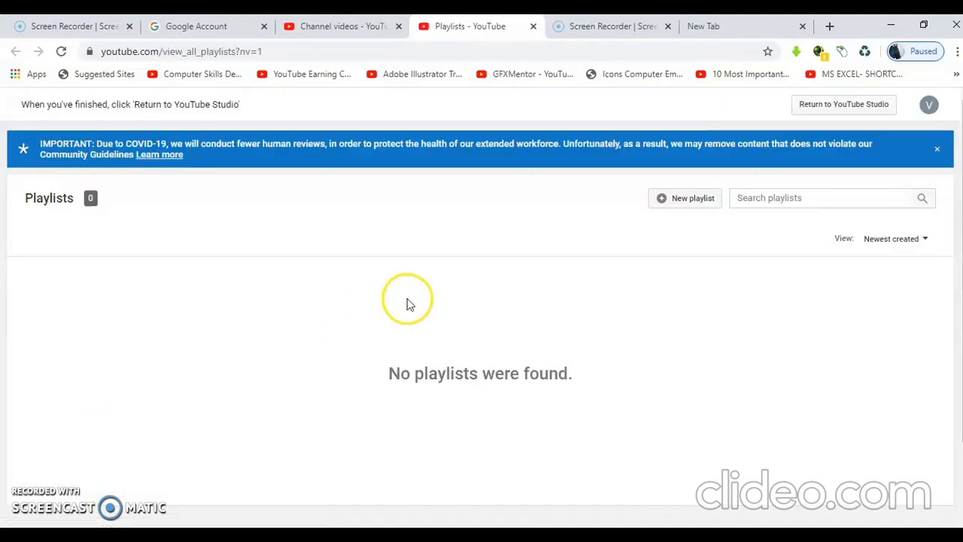
pyautogui.click(697, 197)
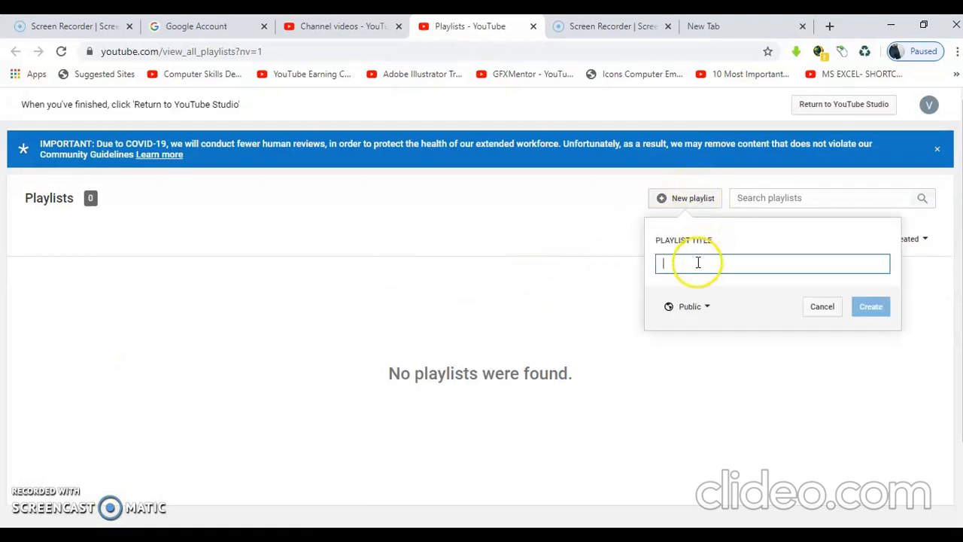
pyautogui.click(699, 262)
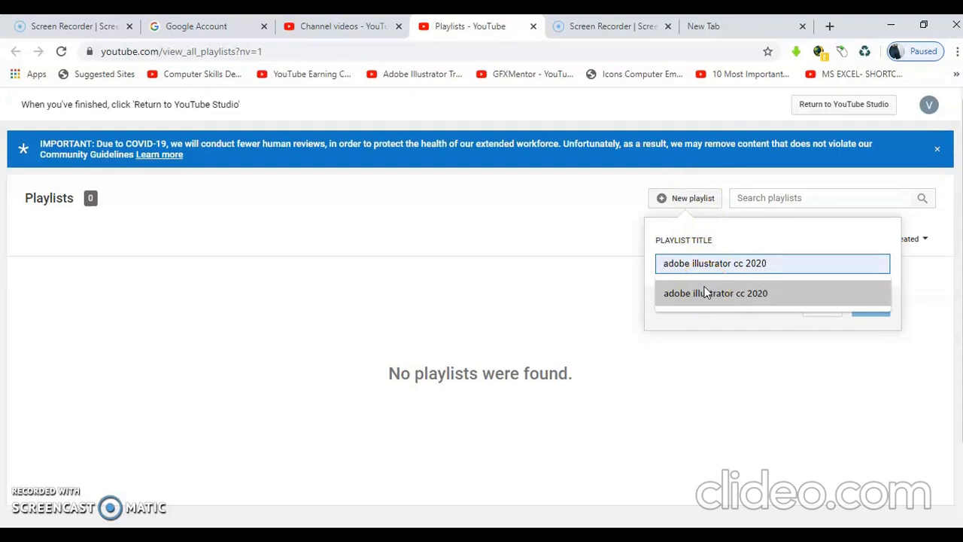
pyautogui.click(710, 363)
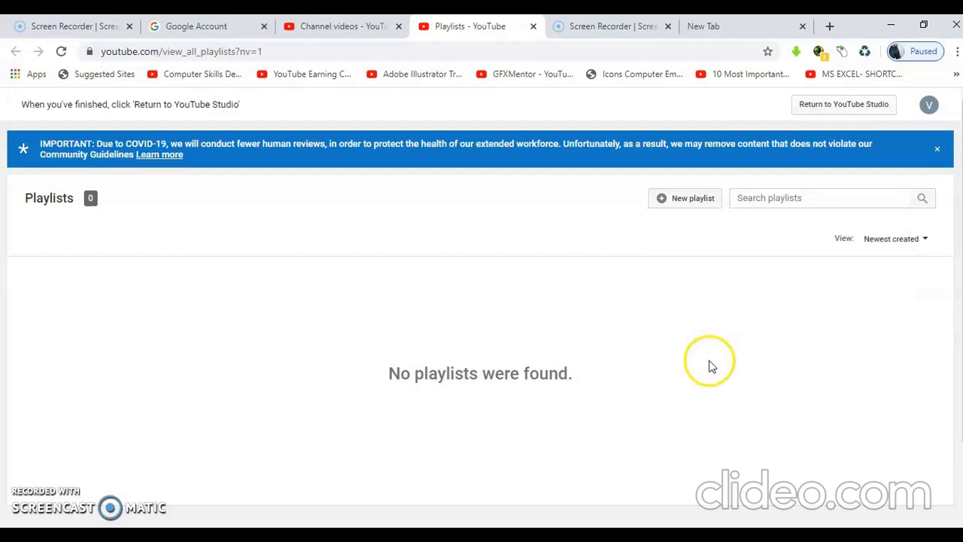
pyautogui.click(690, 209)
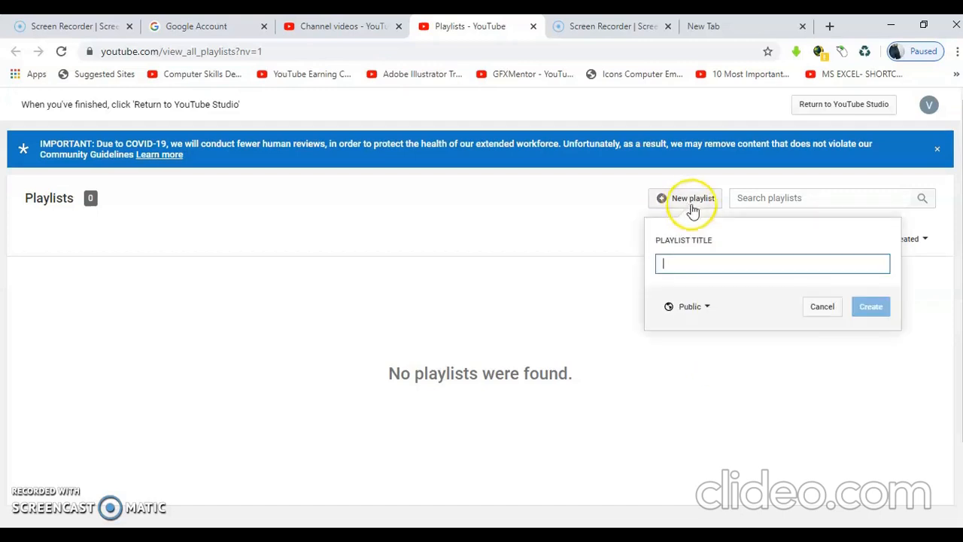
pyautogui.click(822, 309)
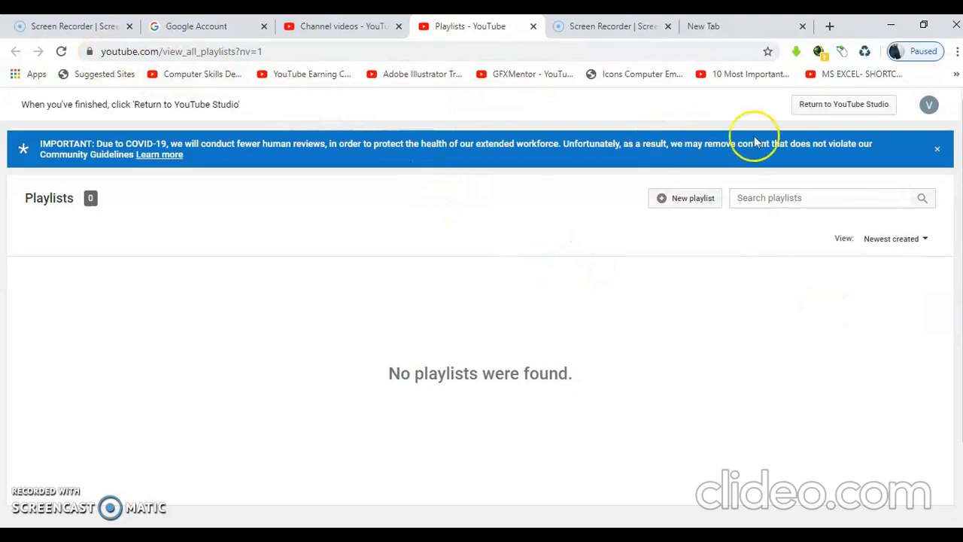
pyautogui.click(822, 119)
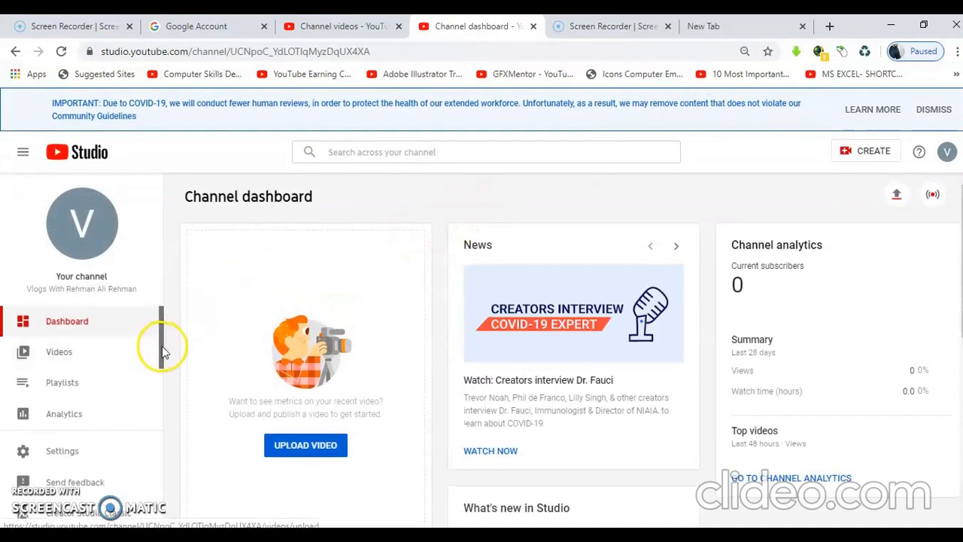
# Scroll the Studio sidebar and open Comments, which reports no comments found
pyautogui.scroll(-2, 160, 351)
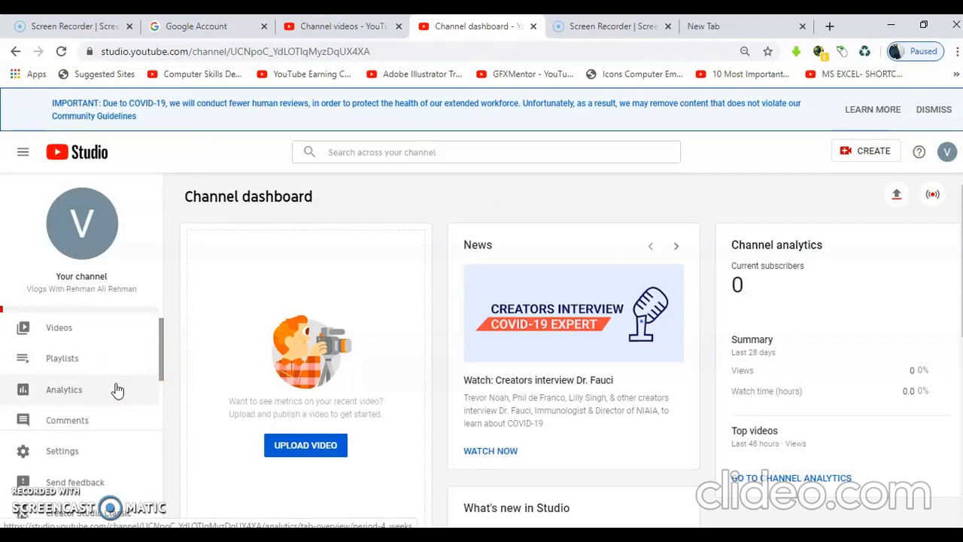
pyautogui.click(97, 423)
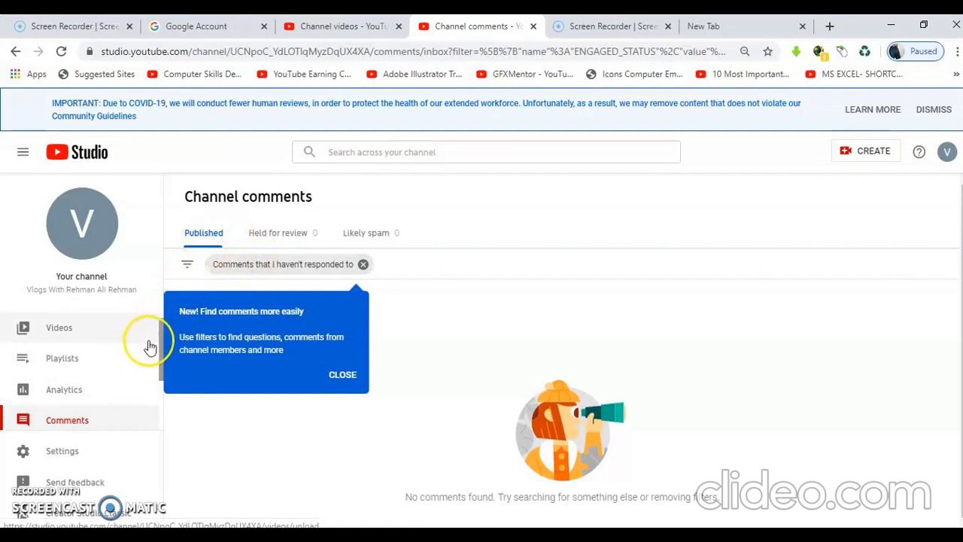
# Scroll the sidebar and open the Subtitles page, whose All list is empty
pyautogui.moveTo(161, 344); pyautogui.dragTo(156, 398)
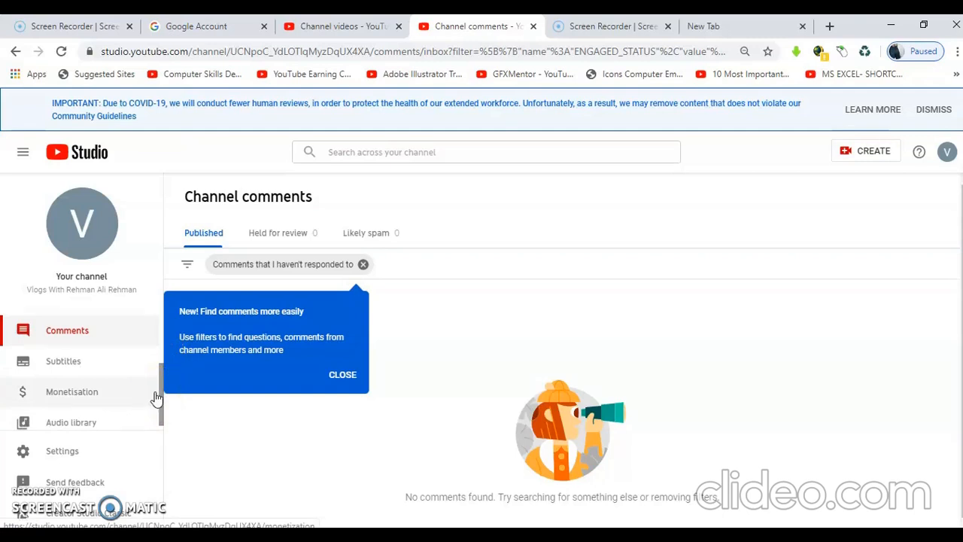
pyautogui.click(109, 362)
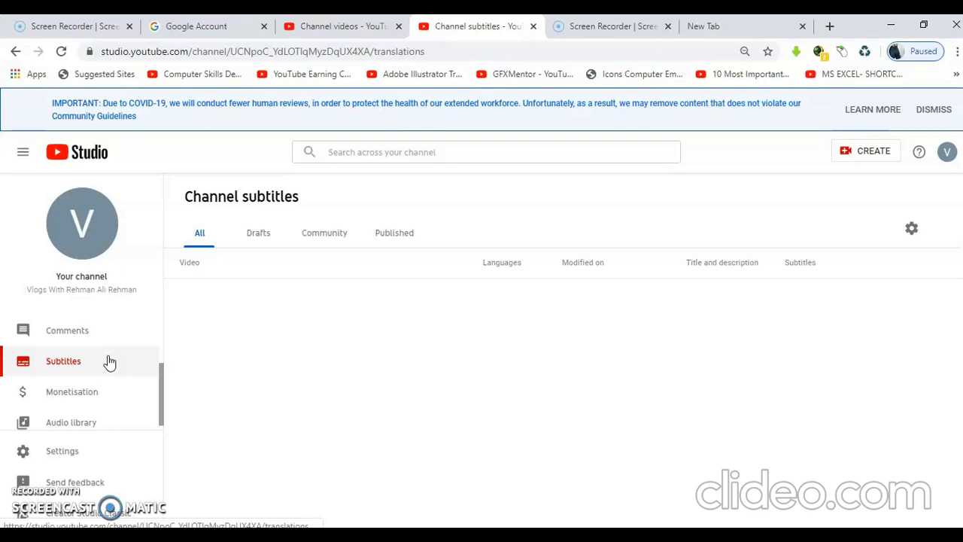
# Open Monetisation in the sidebar, showing the channel isn't eligible in its location
pyautogui.moveTo(161, 392); pyautogui.dragTo(162, 410)
pyautogui.click(123, 392)
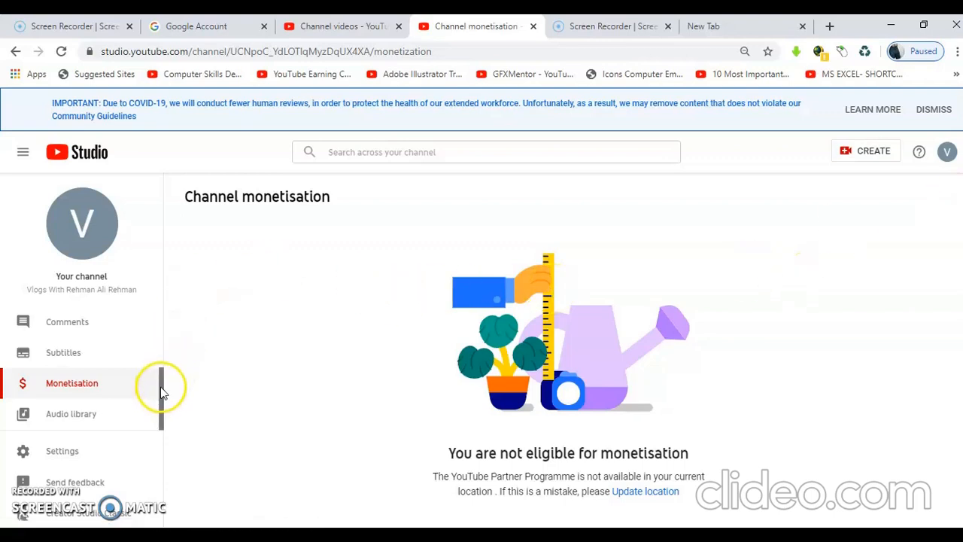
# Open the Audio Library in another tab, then view Studio Settings with USD – US Dollar currency
pyautogui.click(129, 410)
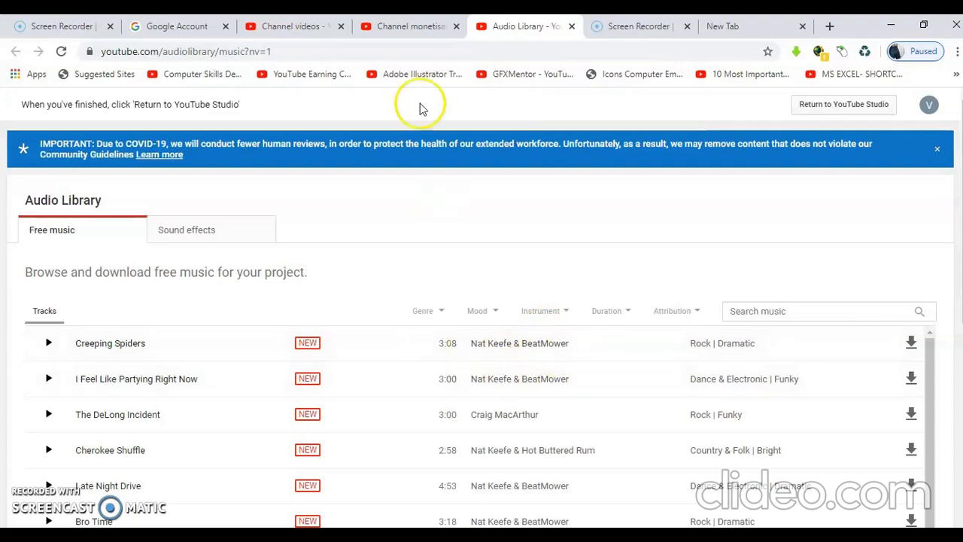
pyautogui.click(419, 25)
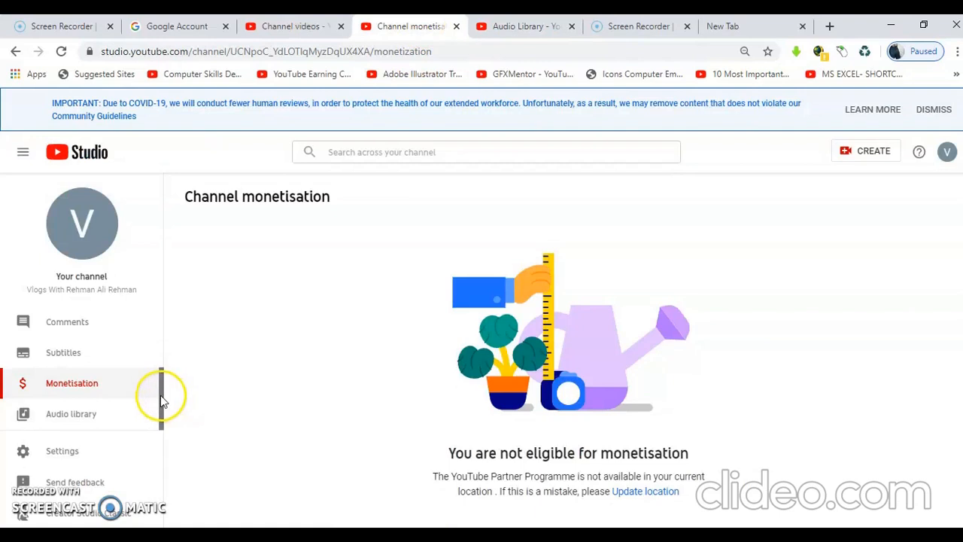
pyautogui.click(109, 447)
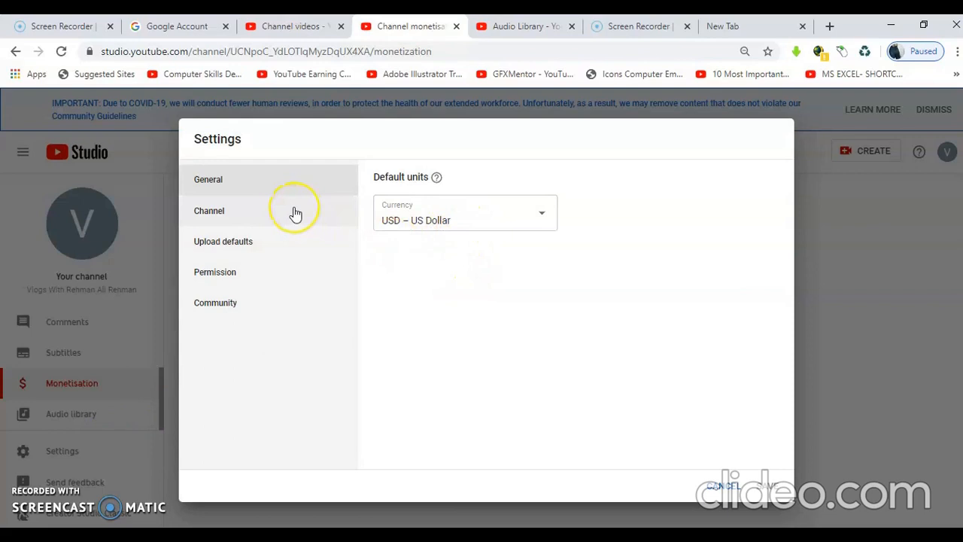
# Look over the channel's Basic info and General default settings
pyautogui.click(295, 214)
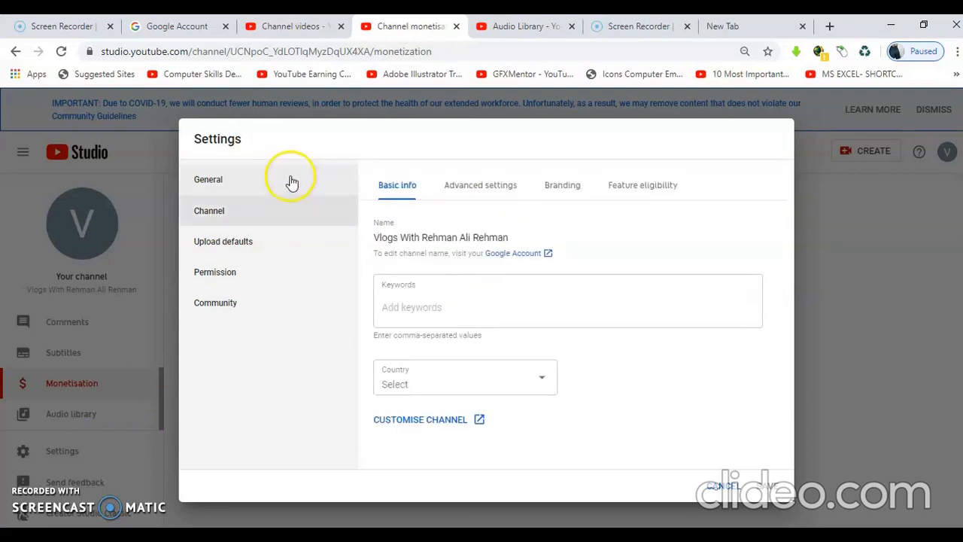
pyautogui.click(291, 179)
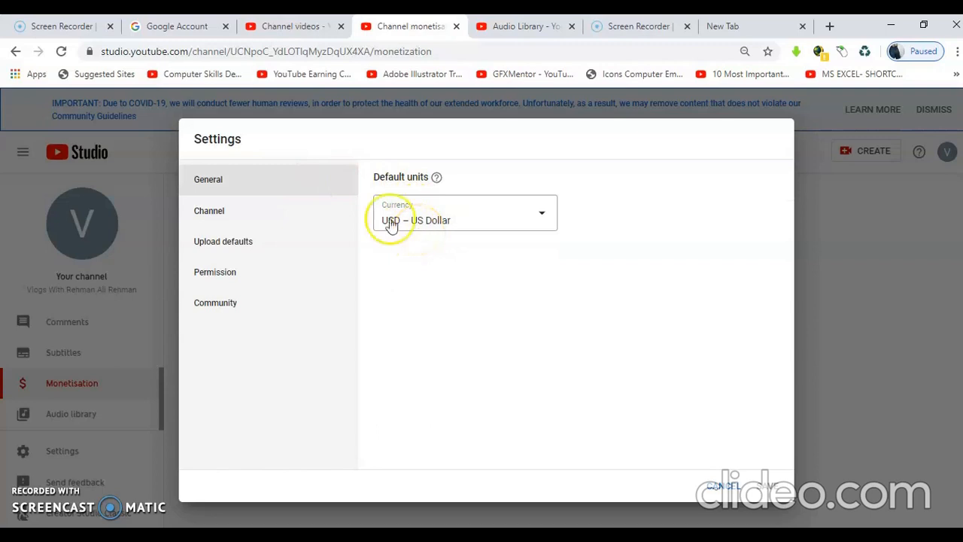
pyautogui.click(288, 208)
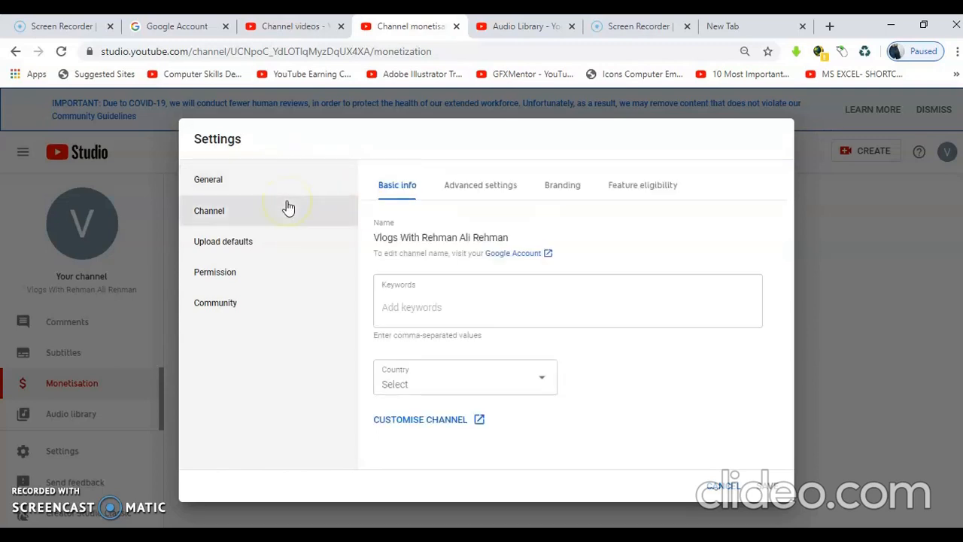
# Set the channel country to Pakistan, then view Advanced settings with Made for Kids reviewed per video
pyautogui.click(419, 384)
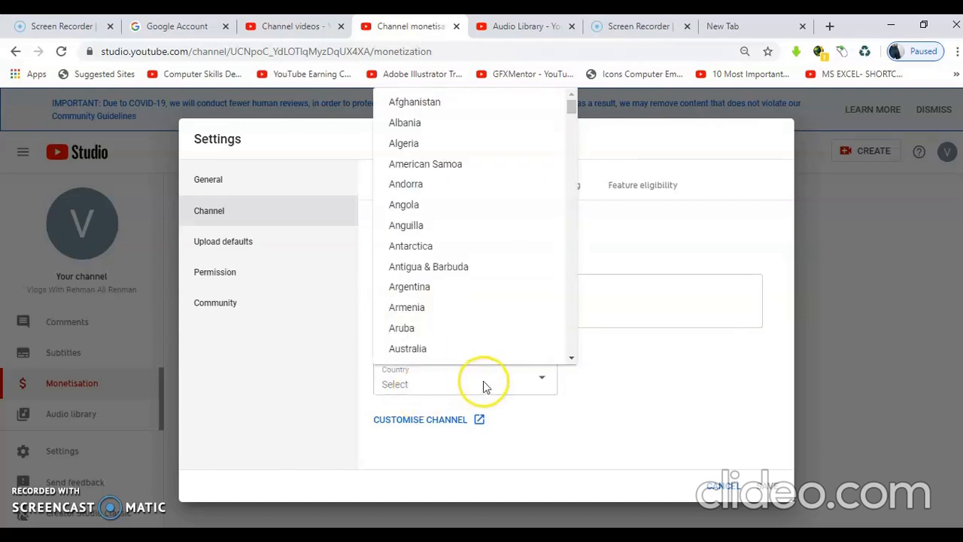
pyautogui.click(571, 359)
pyautogui.moveTo(571, 360); pyautogui.dragTo(570, 360)
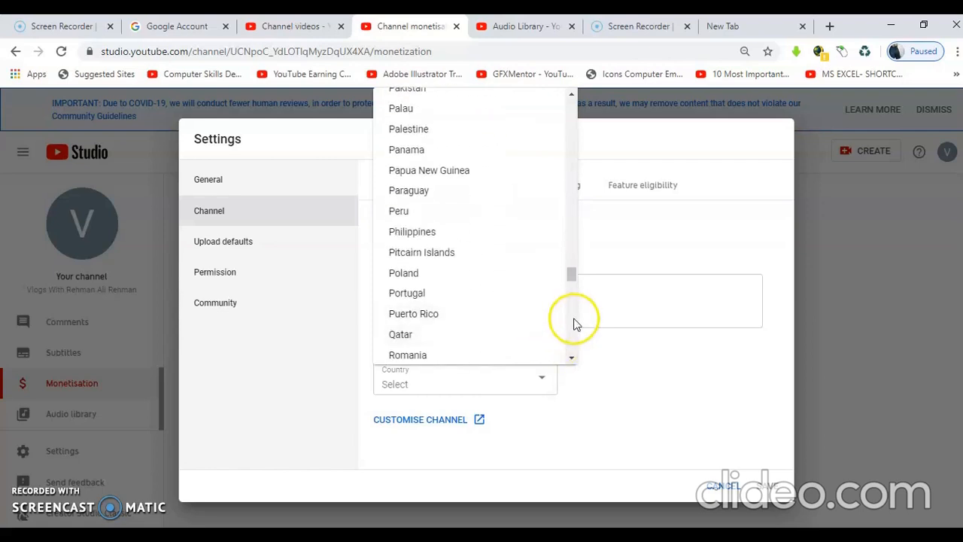
pyautogui.scroll(1, 572, 278)
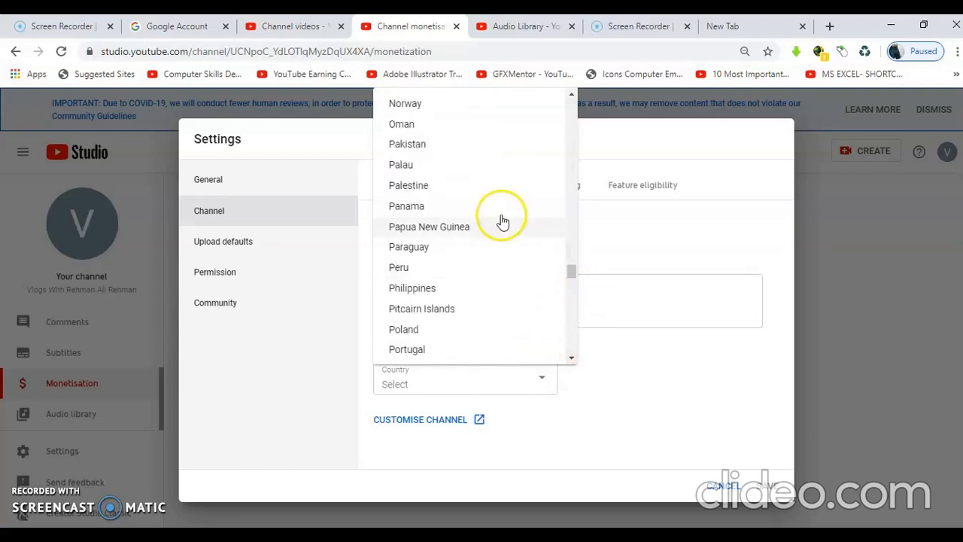
pyautogui.click(473, 148)
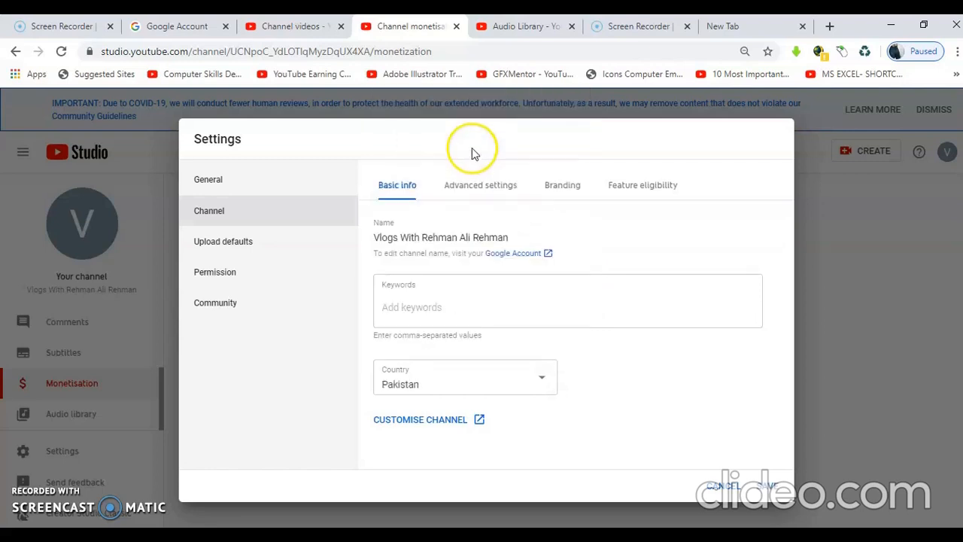
pyautogui.click(456, 300)
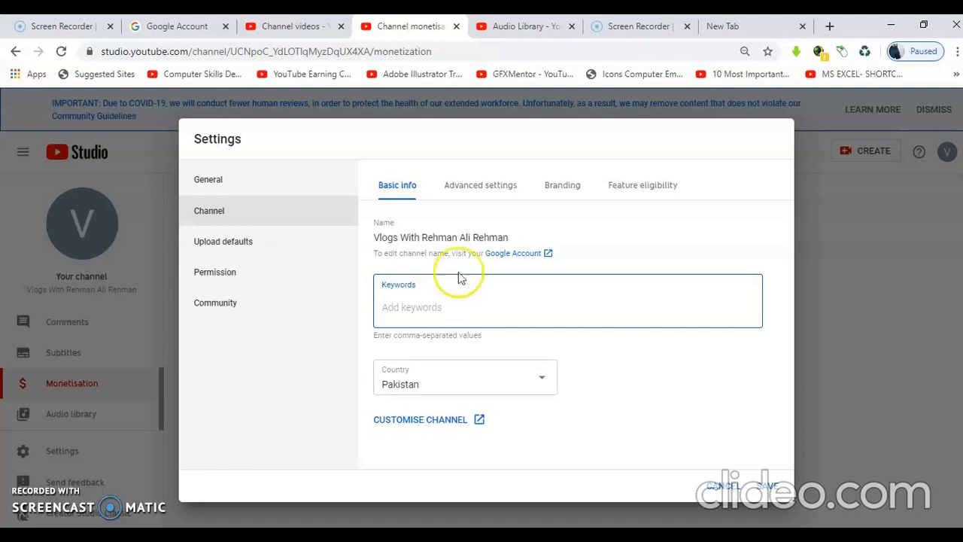
pyautogui.click(471, 193)
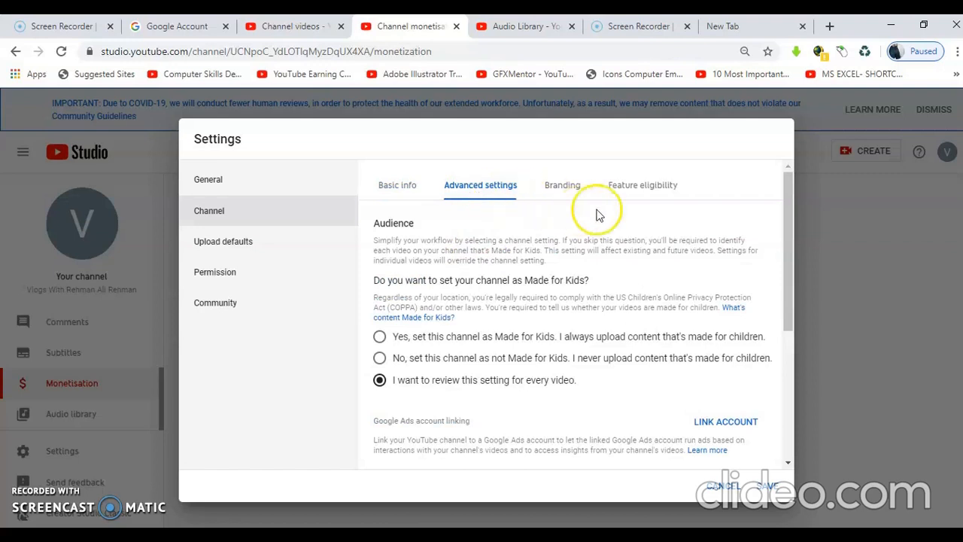
# Scroll back up through Advanced settings and switch to the Branding watermark options
pyautogui.moveTo(788, 242); pyautogui.dragTo(789, 265)
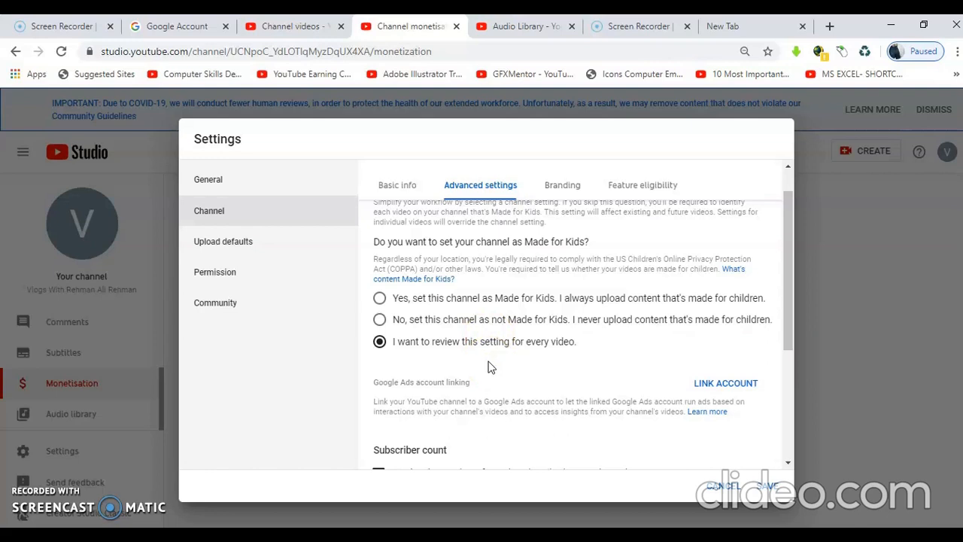
pyautogui.moveTo(792, 300); pyautogui.dragTo(786, 417)
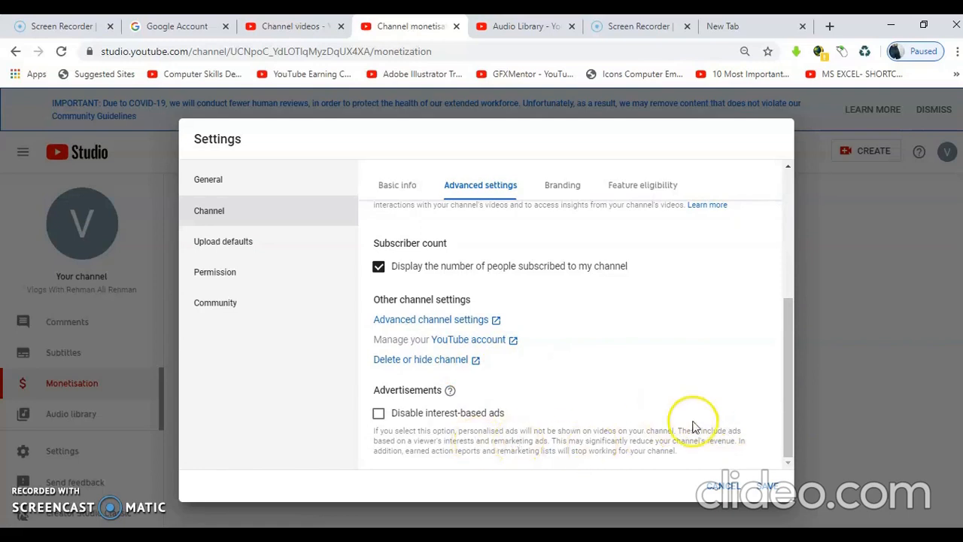
pyautogui.moveTo(786, 414); pyautogui.dragTo(779, 266)
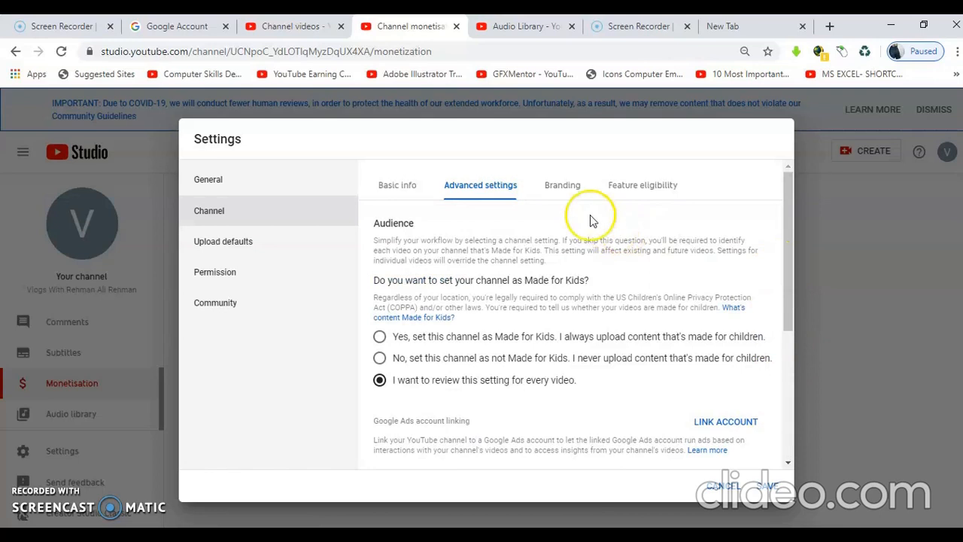
pyautogui.click(562, 192)
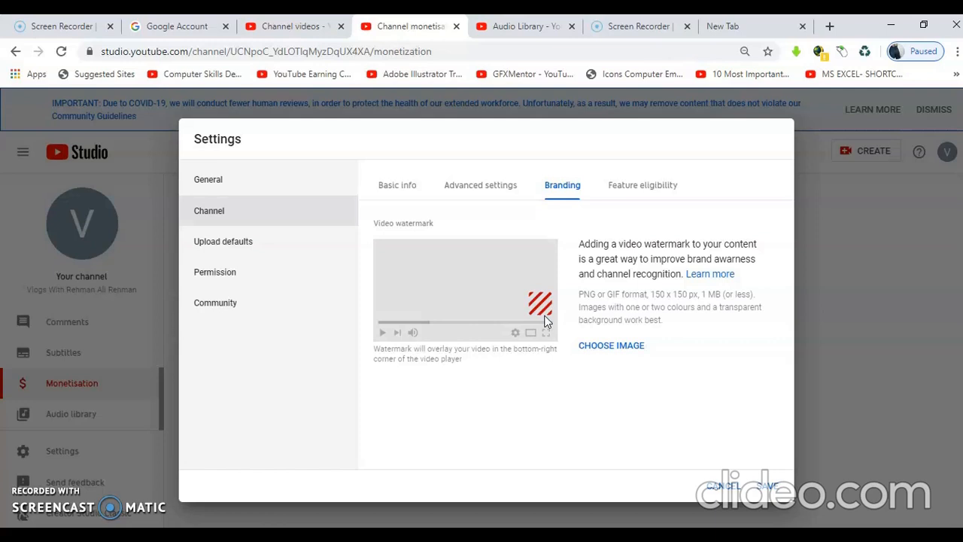
# Start choosing a watermark image but cancel, then view the channel's Feature eligibility
pyautogui.click(591, 345)
pyautogui.click(602, 345)
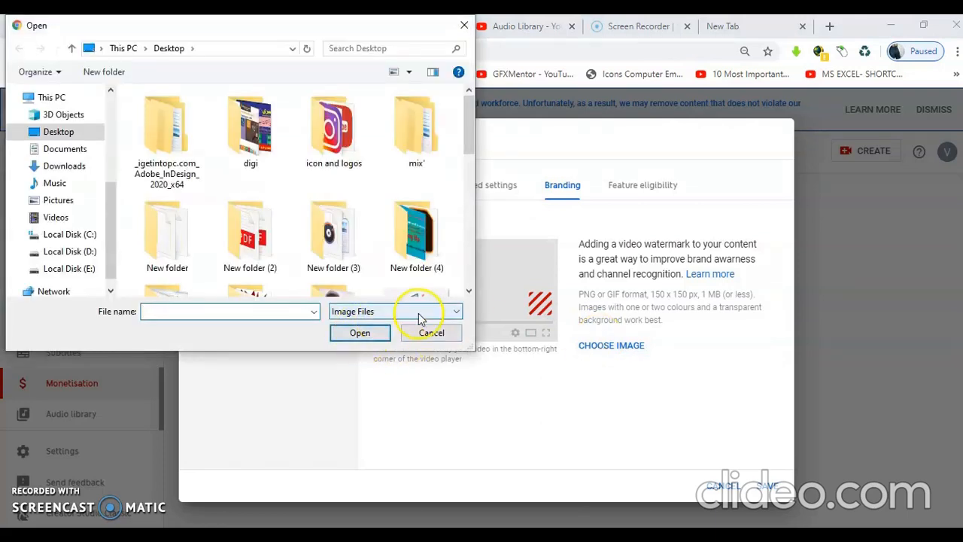
pyautogui.click(421, 338)
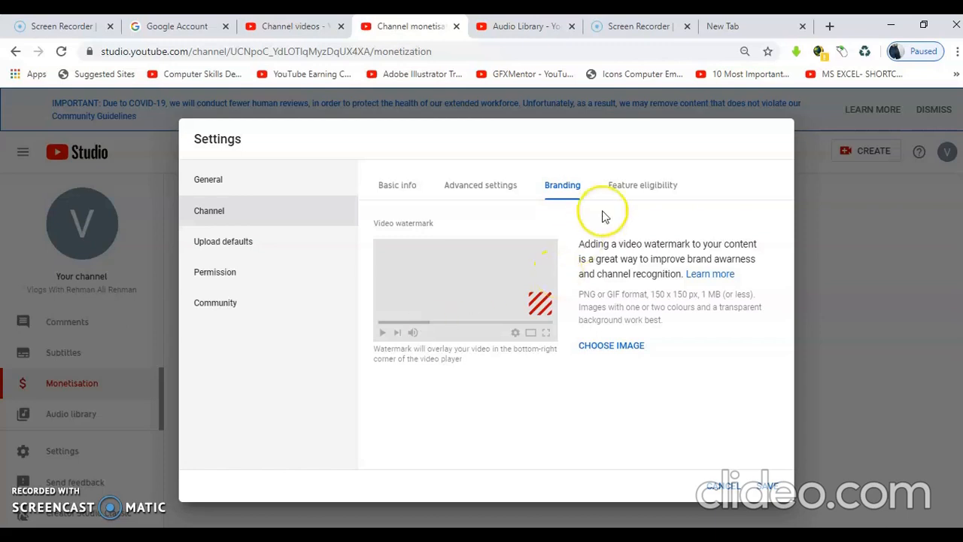
pyautogui.click(632, 189)
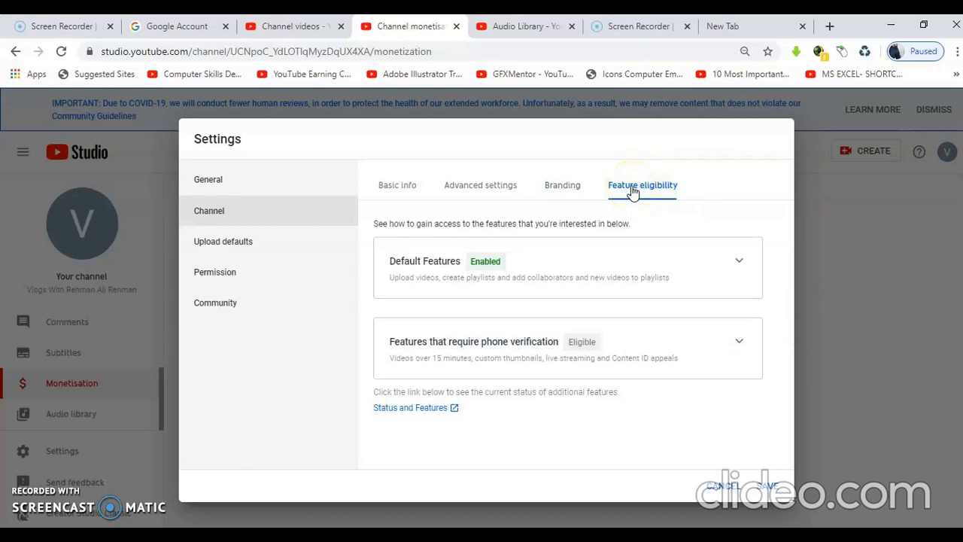
# Open Upload defaults, showing empty default title and description fields
pyautogui.click(293, 248)
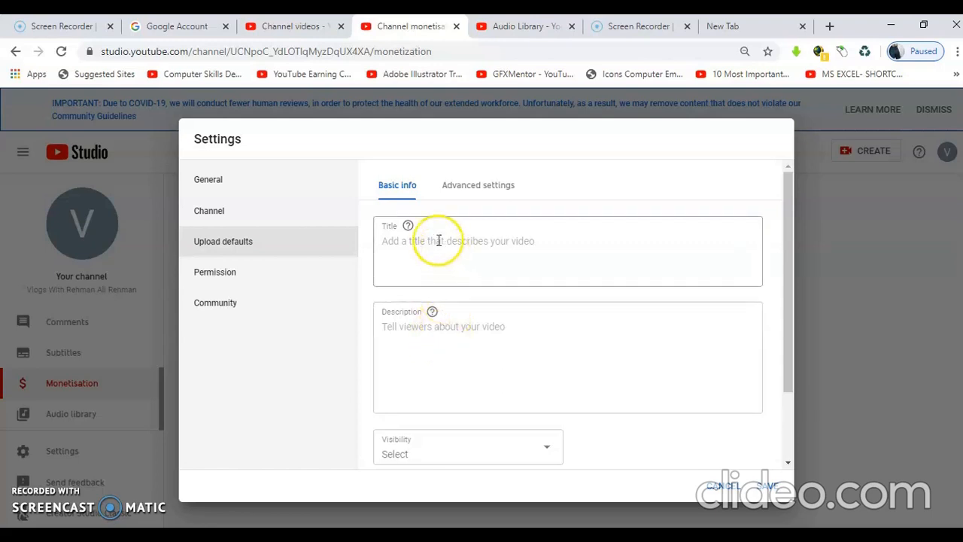
# In upload Advanced settings, keep the Standard YouTube Licence and set category to Entertainment
pyautogui.click(489, 189)
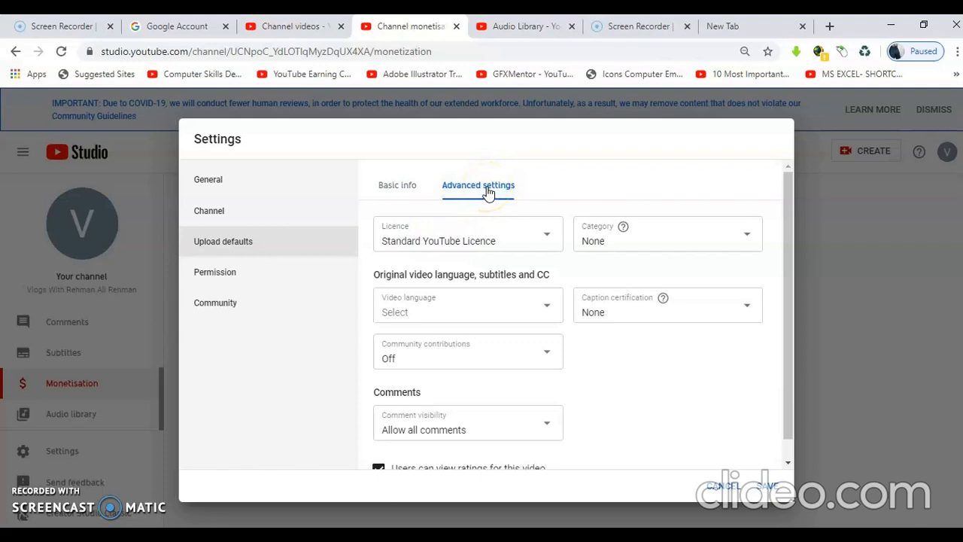
pyautogui.click(473, 238)
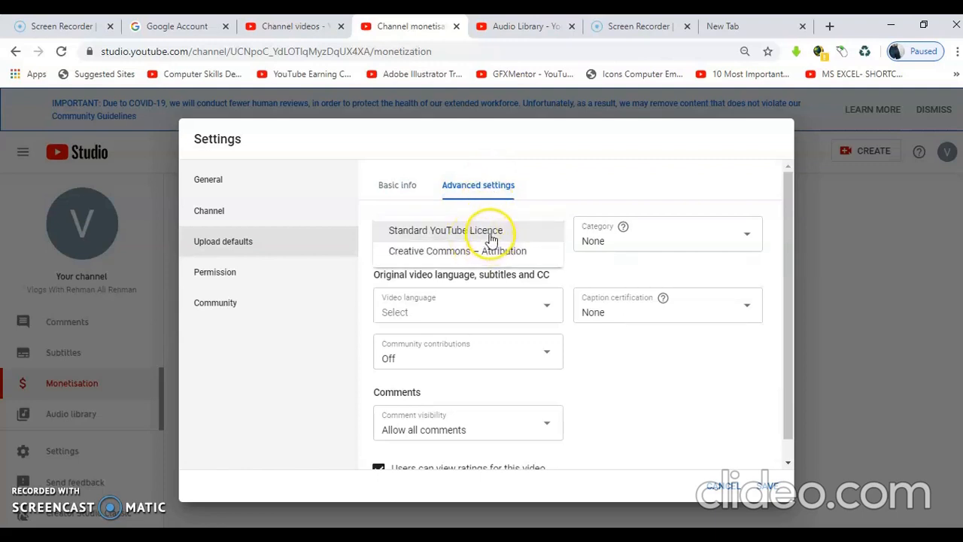
pyautogui.click(491, 232)
pyautogui.click(578, 237)
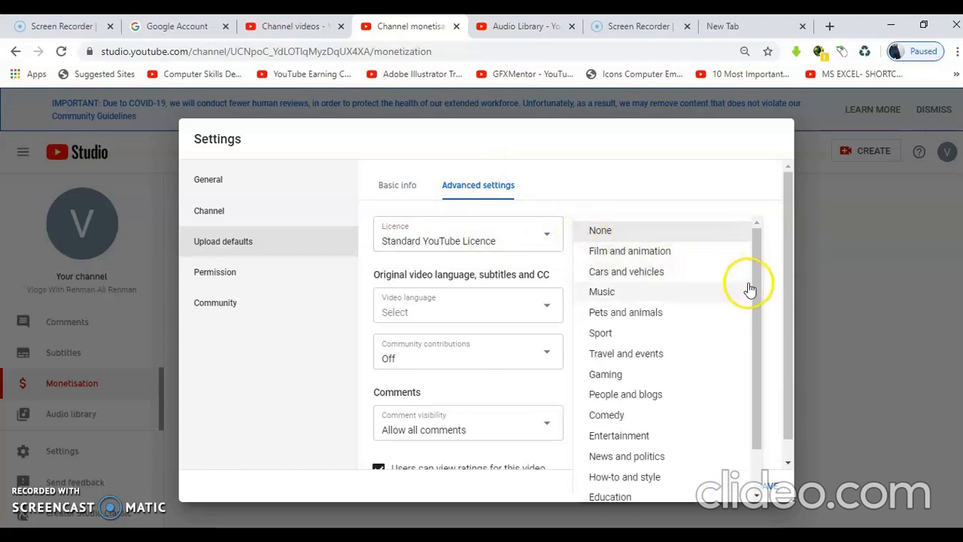
pyautogui.moveTo(755, 285); pyautogui.dragTo(755, 319)
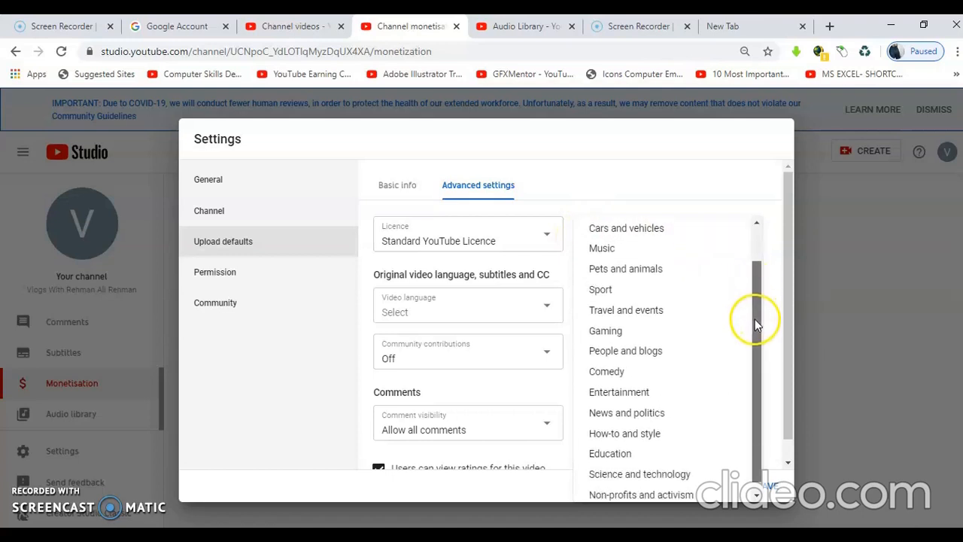
pyautogui.click(685, 394)
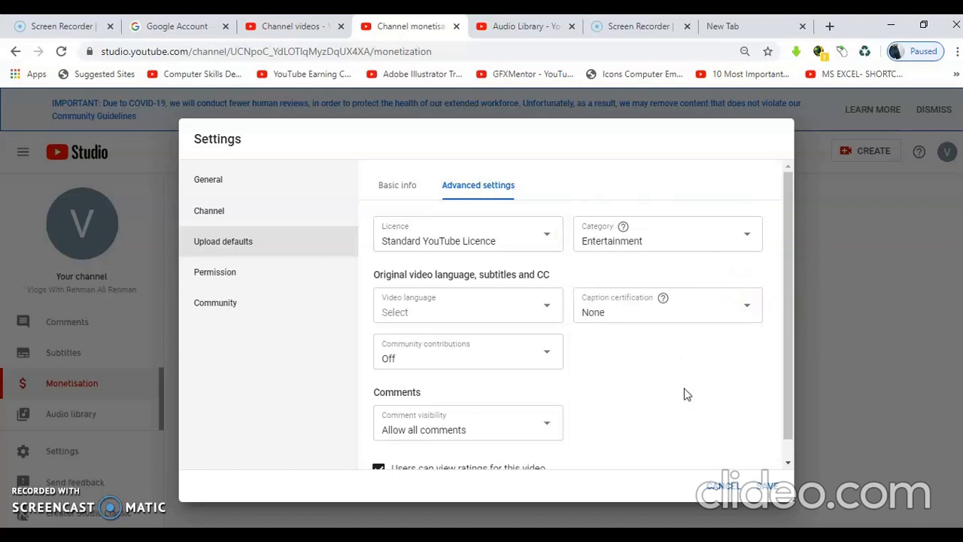
# Leave language unset and community contributions Off; hold all comments for review
pyautogui.click(517, 322)
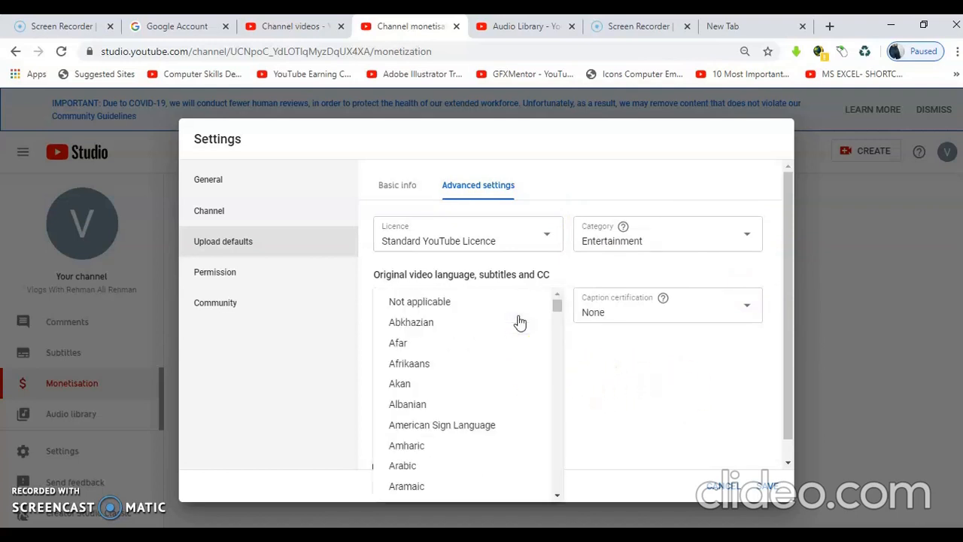
pyautogui.click(606, 367)
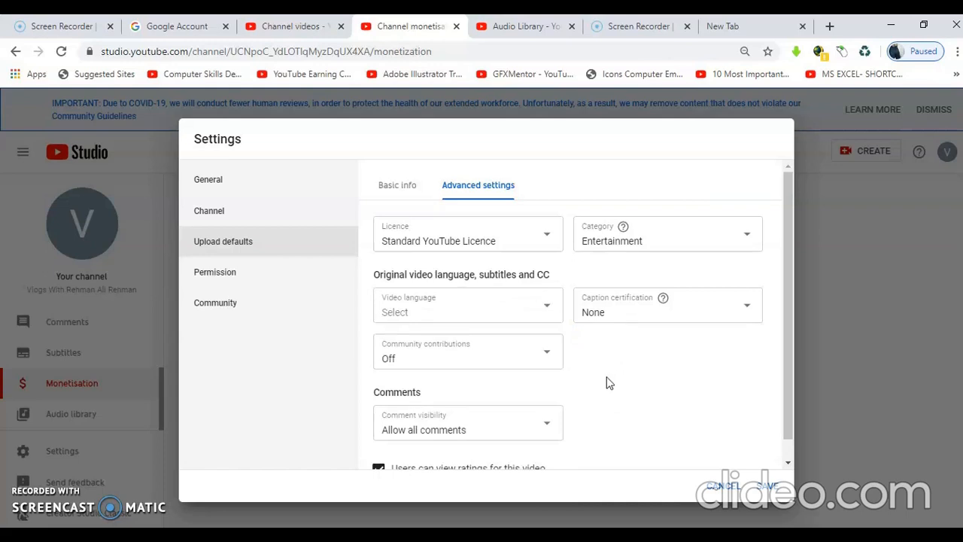
pyautogui.click(550, 357)
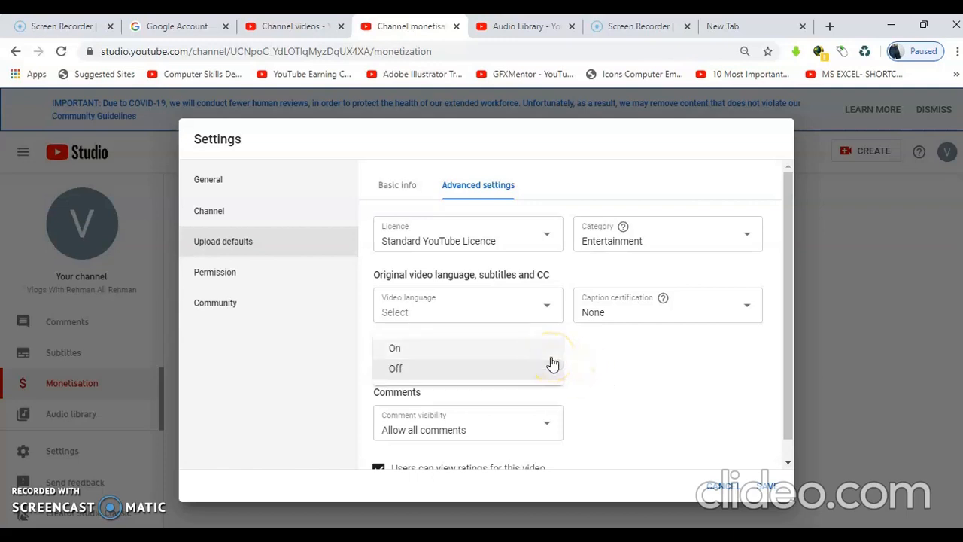
pyautogui.click(615, 376)
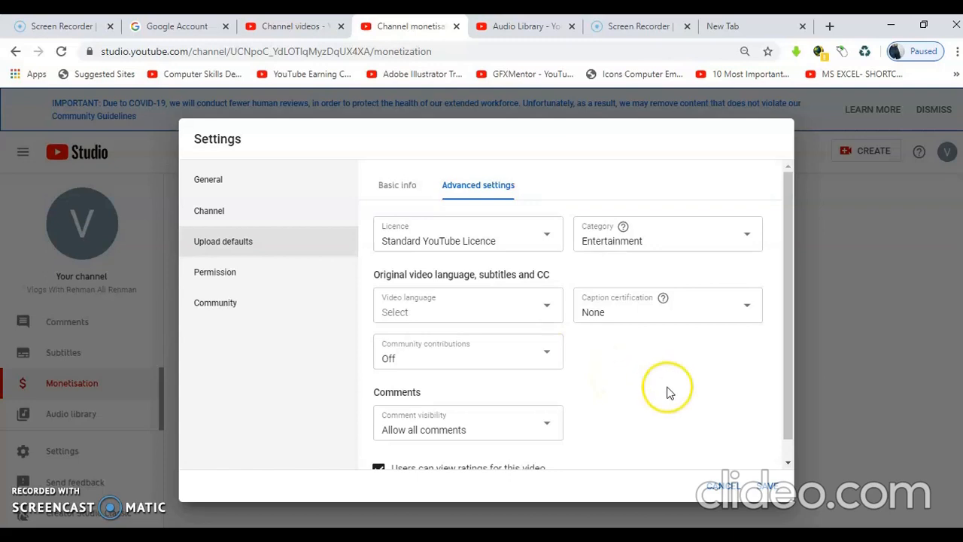
pyautogui.click(527, 429)
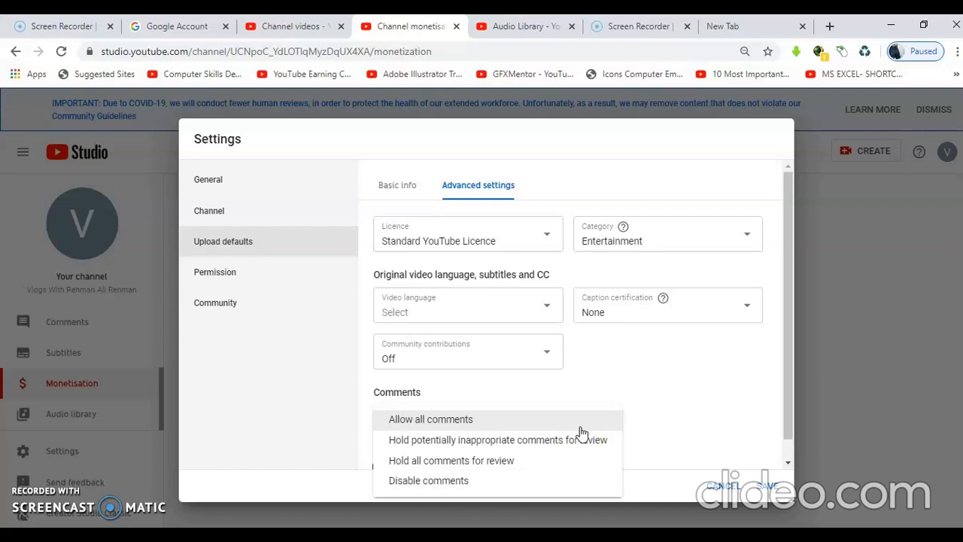
pyautogui.click(542, 460)
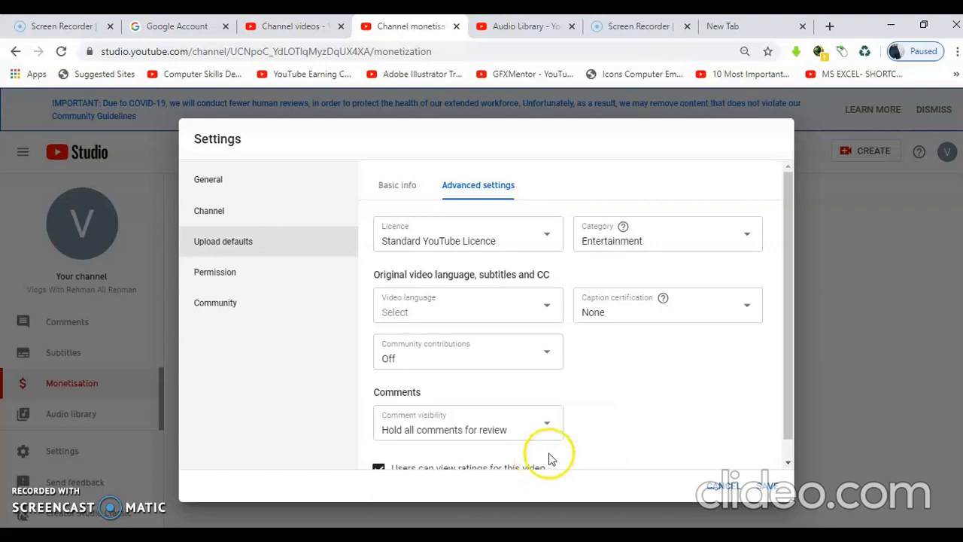
# Go to Permission settings and open the brand account's permission management
pyautogui.moveTo(791, 353); pyautogui.dragTo(788, 380)
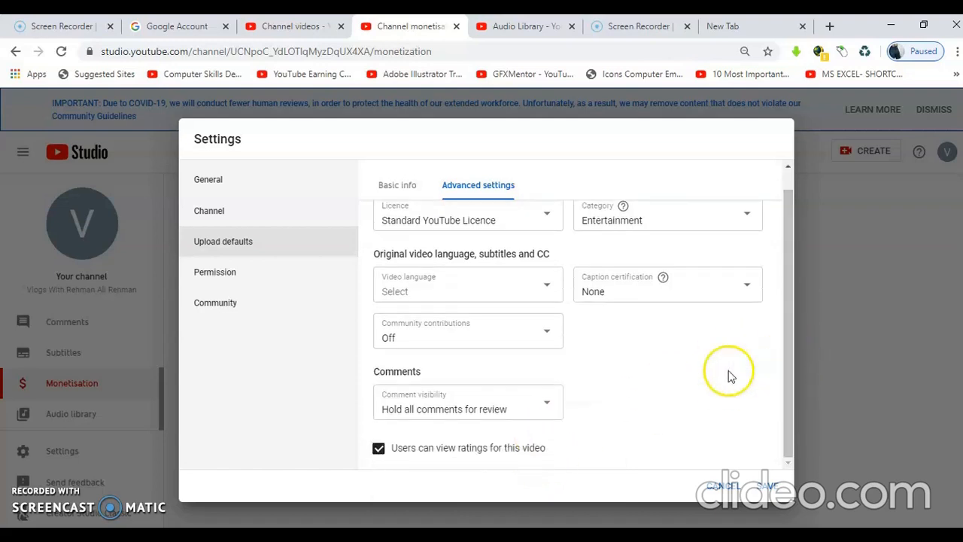
pyautogui.click(272, 277)
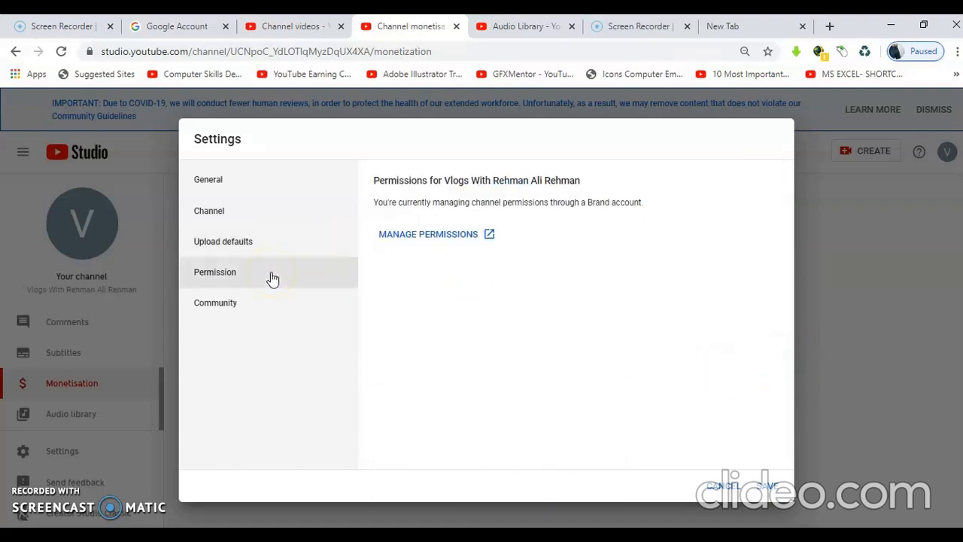
pyautogui.click(400, 234)
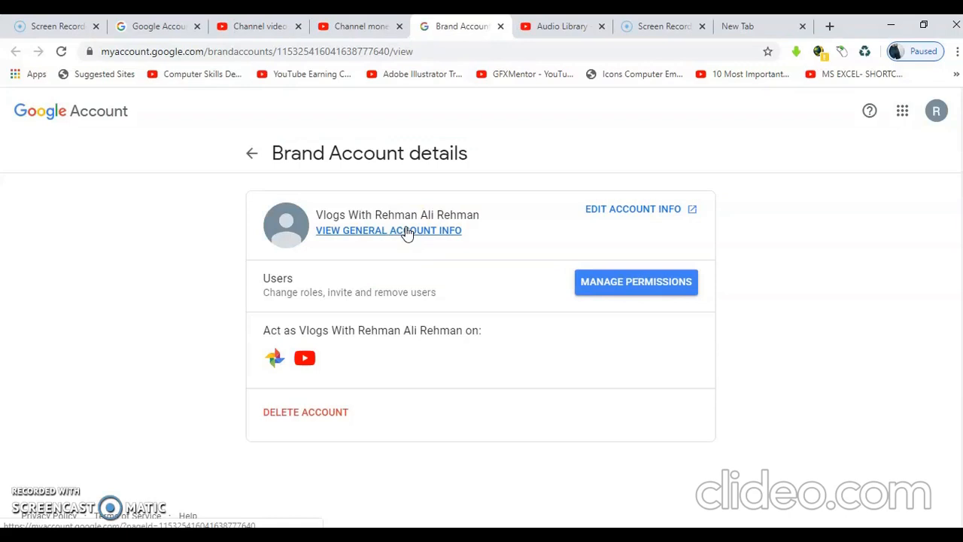
# Re-verify identity with the account password and open the brand account's profile info
pyautogui.click(593, 283)
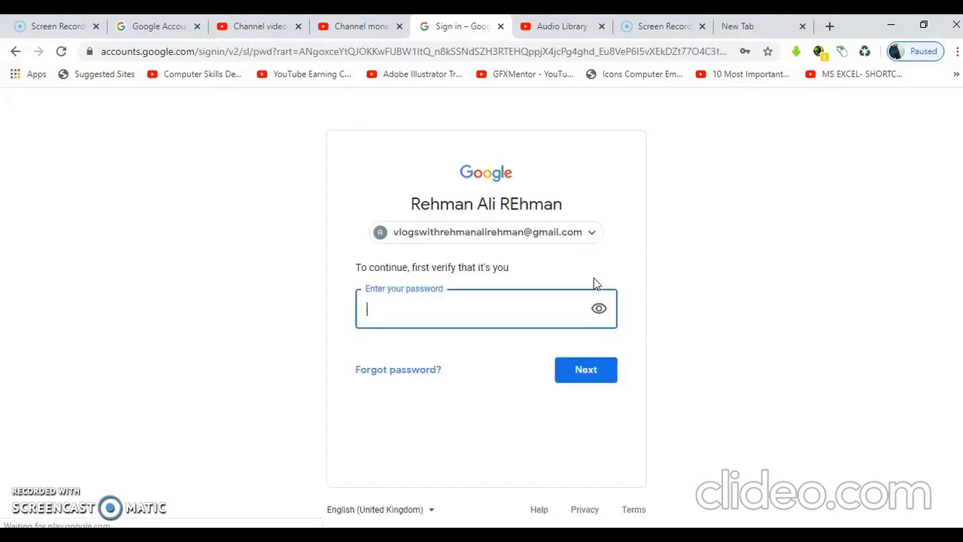
pyautogui.click(493, 309)
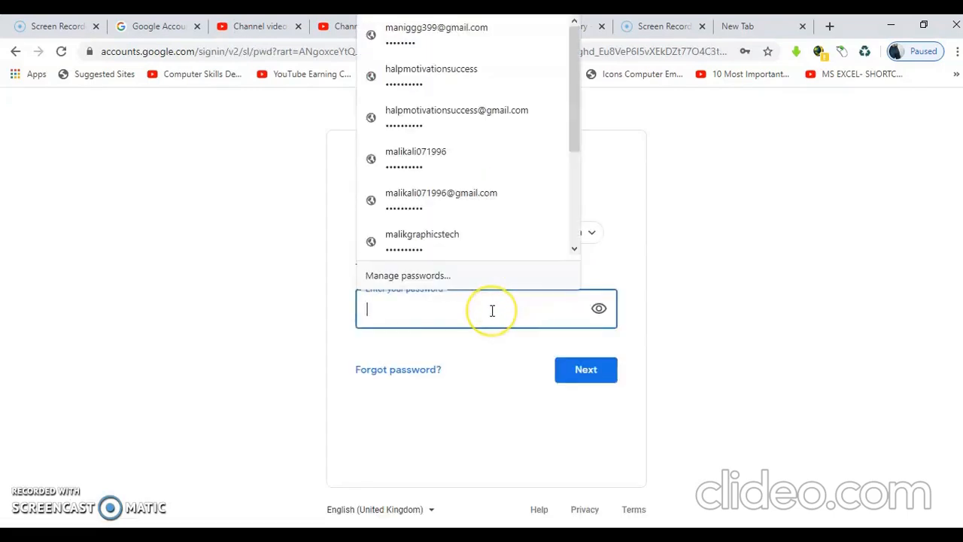
pyautogui.write('**')
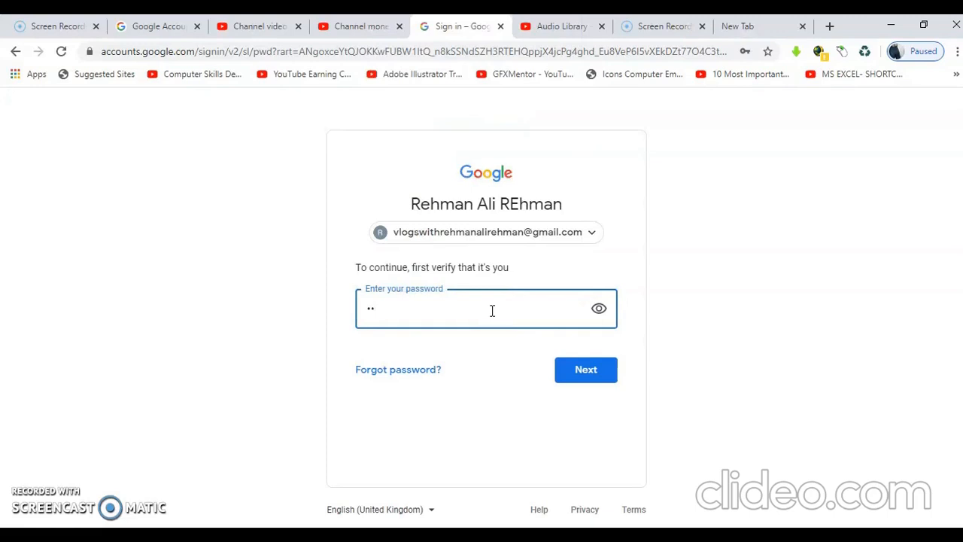
pyautogui.write('************')
pyautogui.click(608, 370)
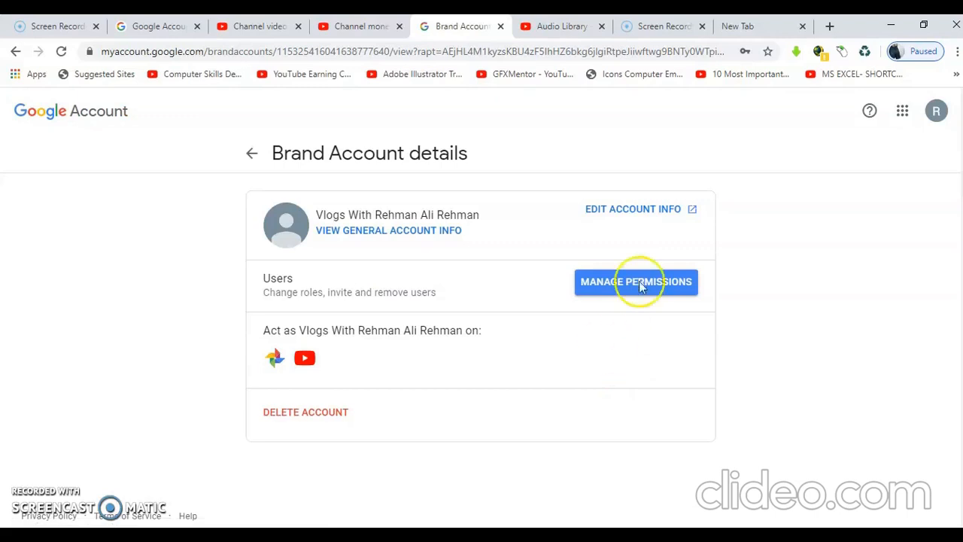
pyautogui.click(639, 214)
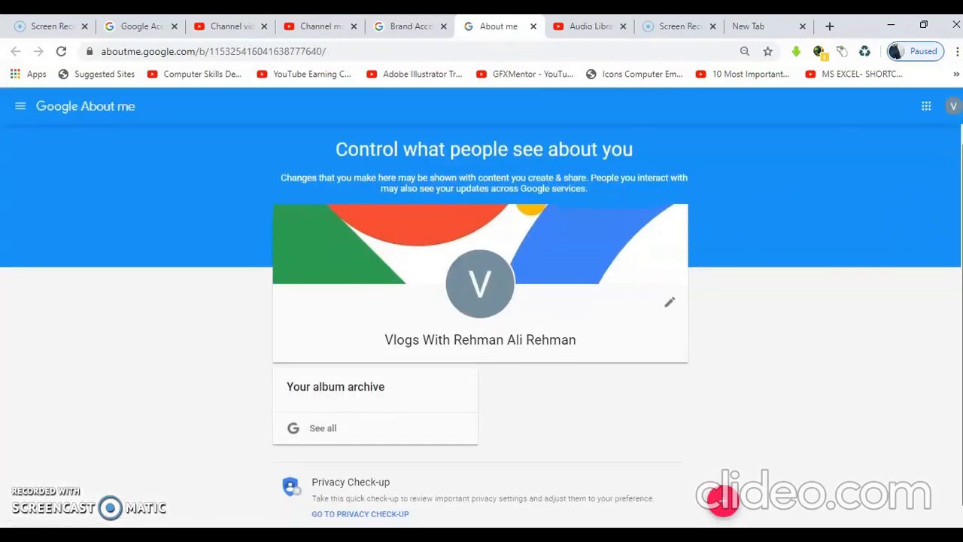
# Return to the Brand Account page, review its general account info, then close that tab
pyautogui.scroll(-1, 616, 510)
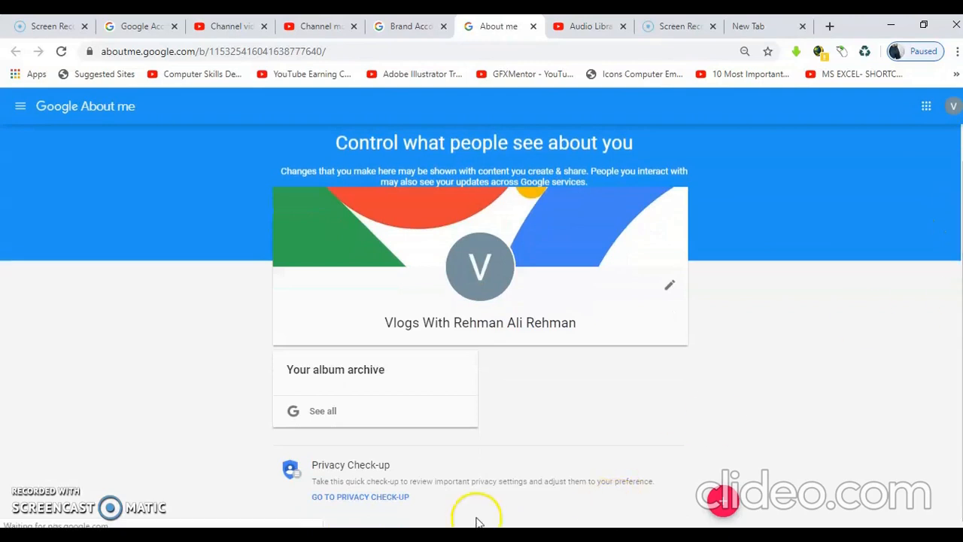
pyautogui.click(406, 26)
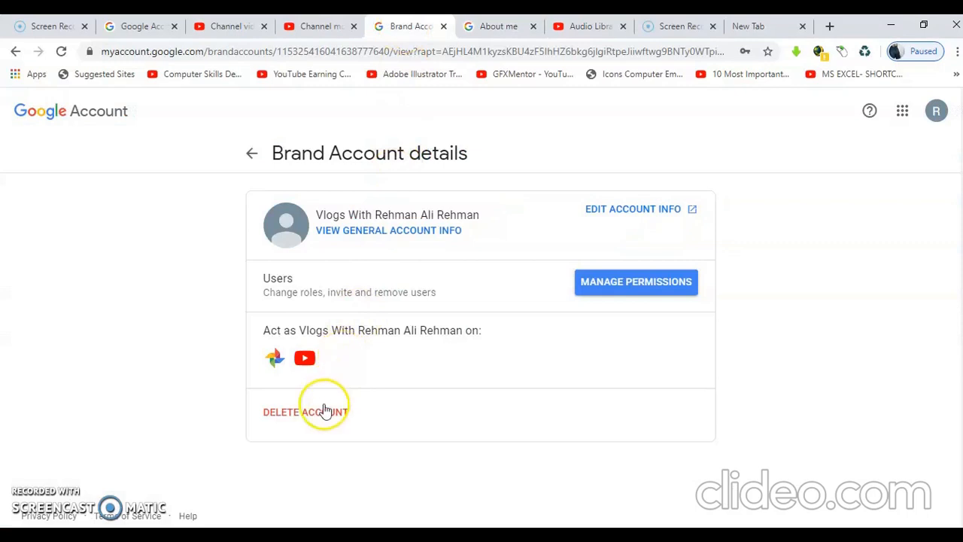
pyautogui.click(412, 233)
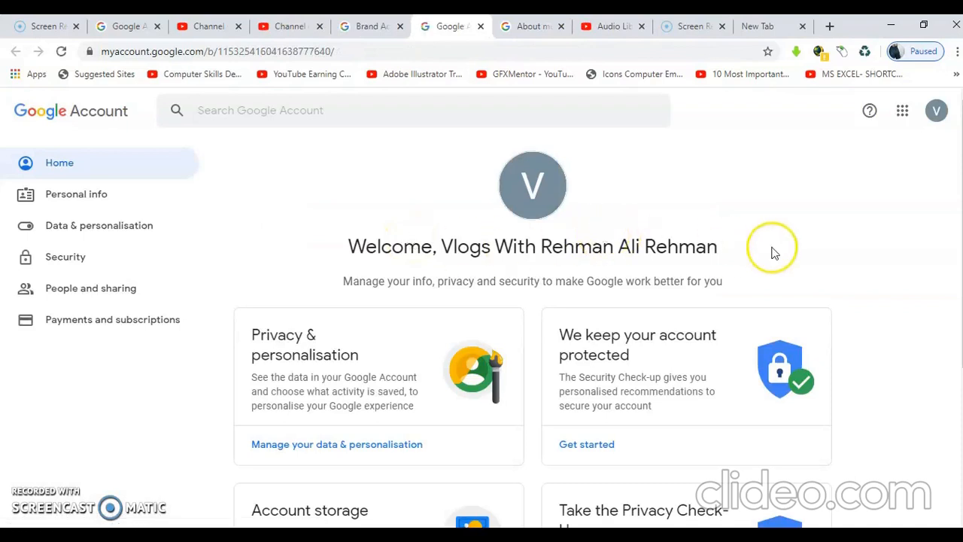
pyautogui.scroll(-2, 956, 249)
pyautogui.scroll(-5, 598, 316)
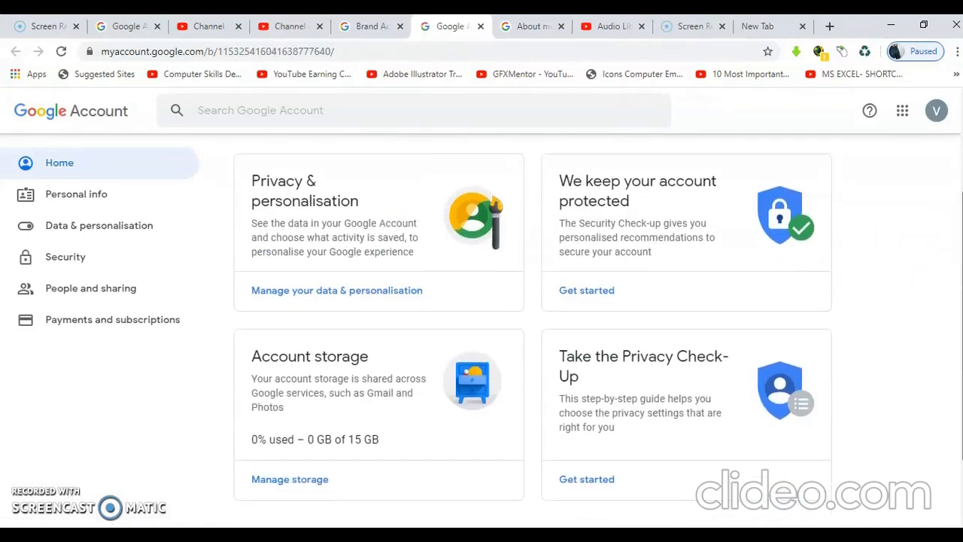
pyautogui.scroll(5, 482, 331)
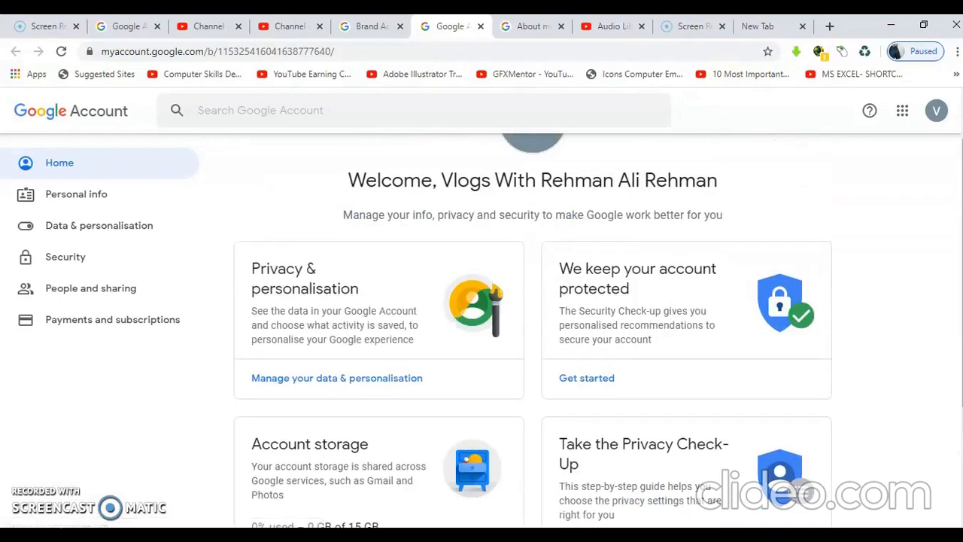
pyautogui.click(481, 26)
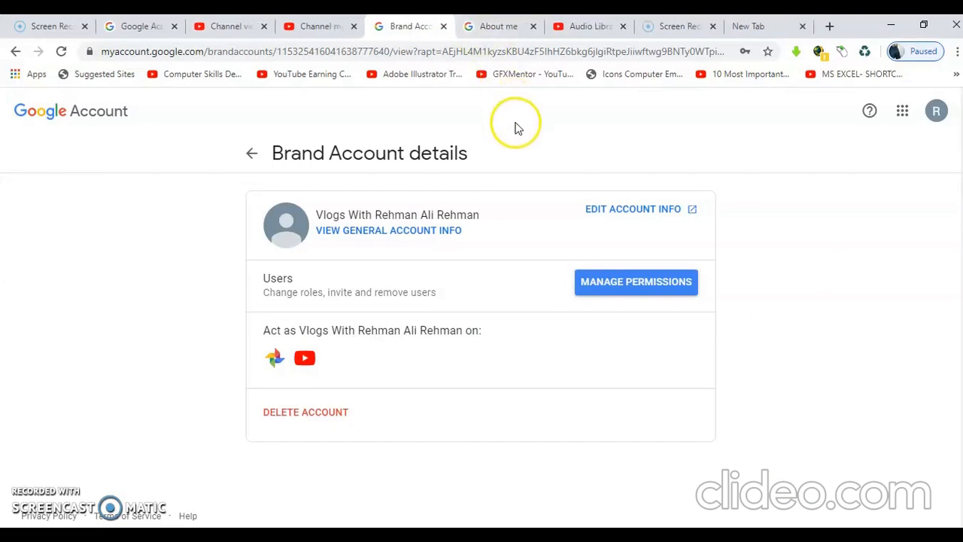
# Begin adding a brand account user but cancel without a role, then close the Brand Account tab
pyautogui.click(651, 293)
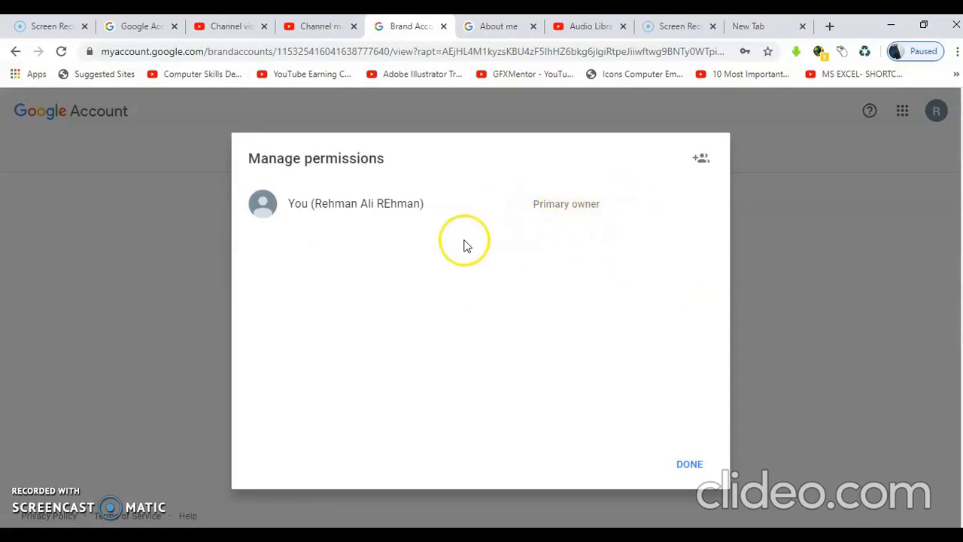
pyautogui.click(697, 161)
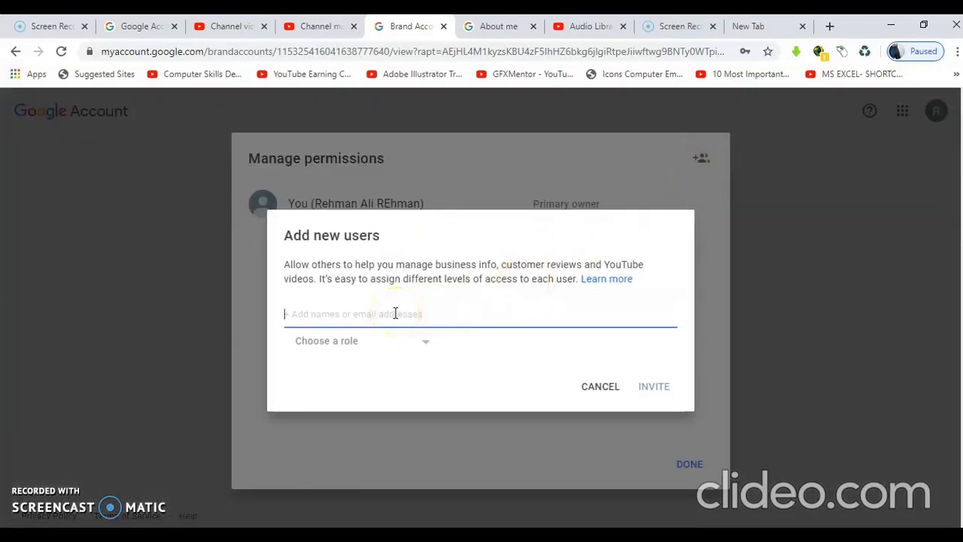
pyautogui.click(394, 351)
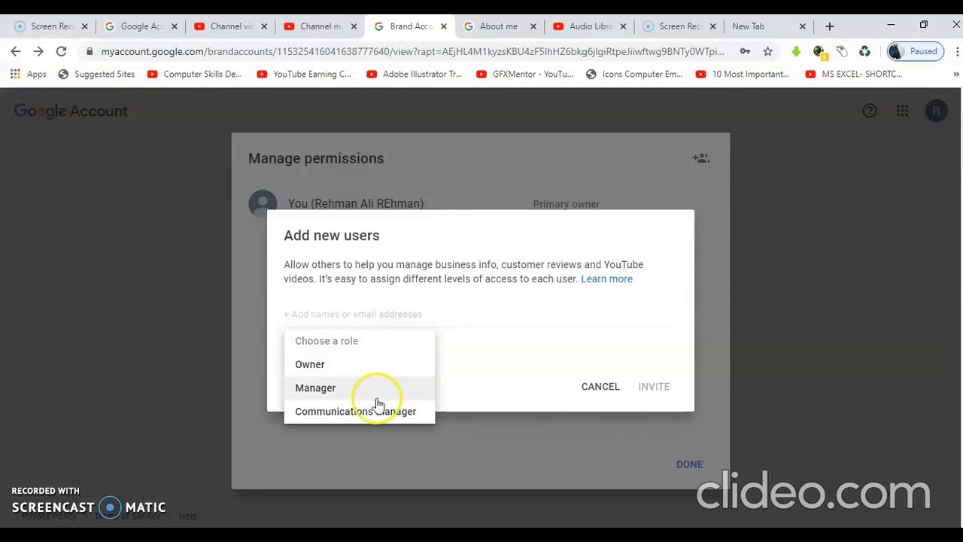
pyautogui.click(604, 393)
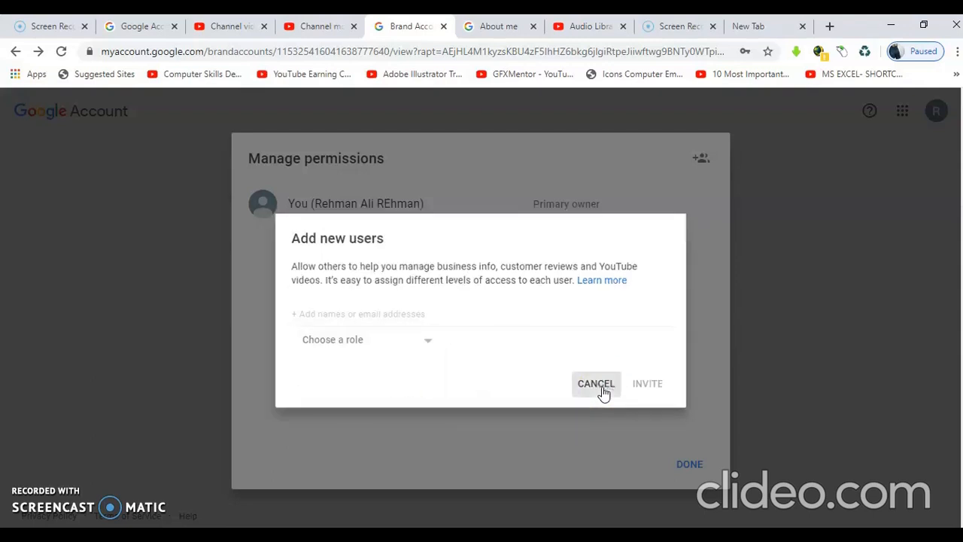
pyautogui.click(603, 393)
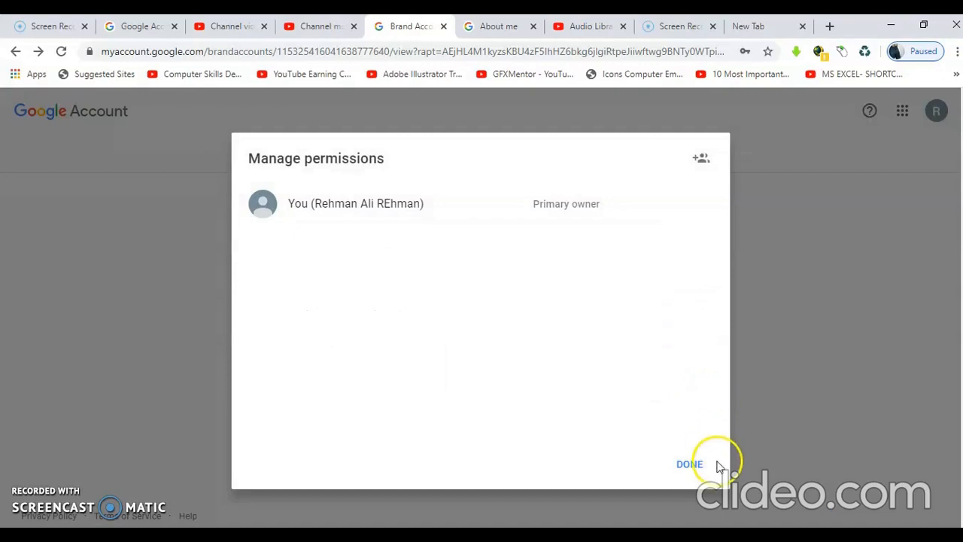
pyautogui.click(689, 464)
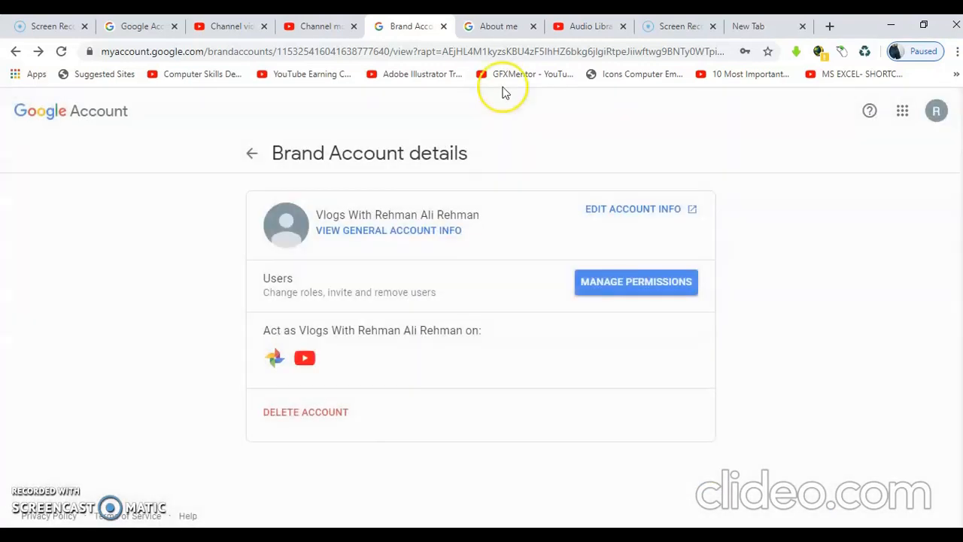
pyautogui.click(444, 27)
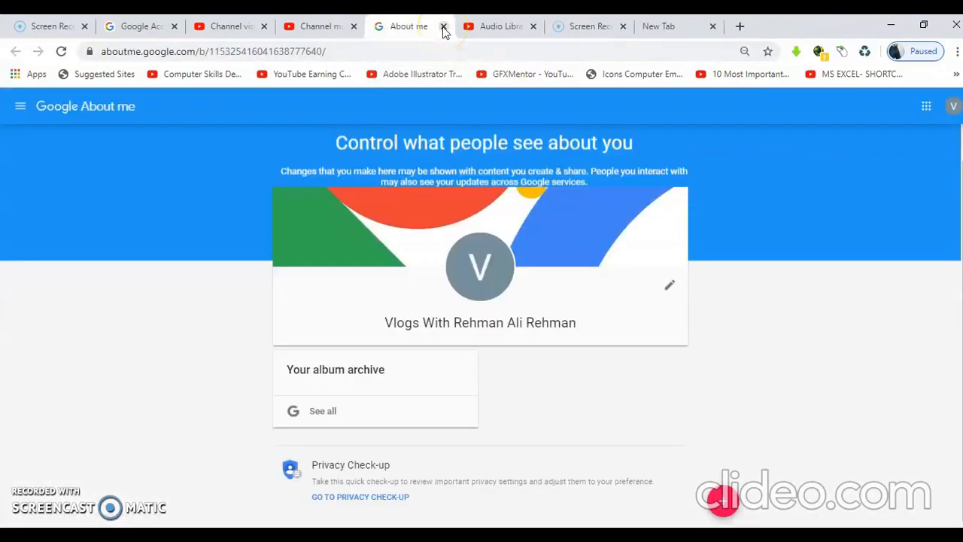
# Close the About me tab and open Studio's Community settings, starting to add a moderator
pyautogui.click(444, 27)
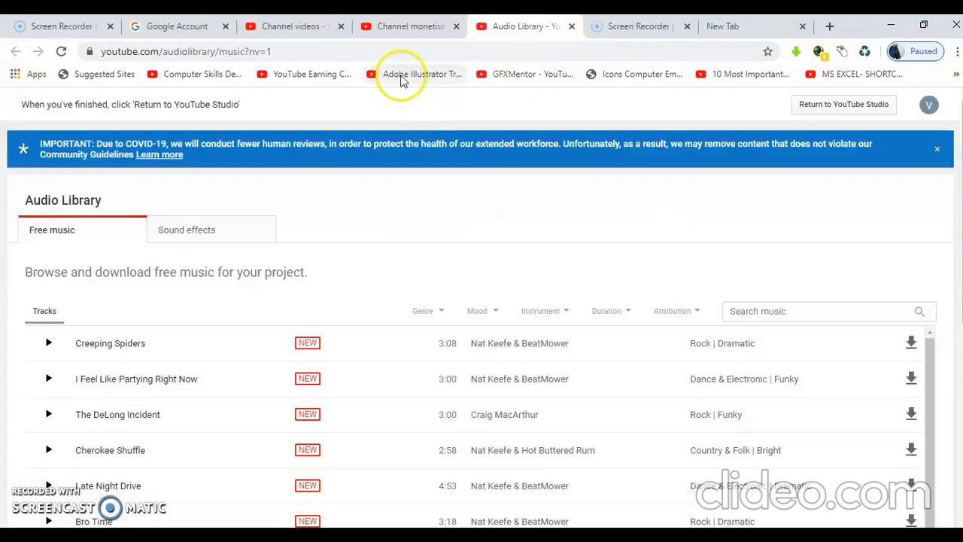
pyautogui.click(432, 30)
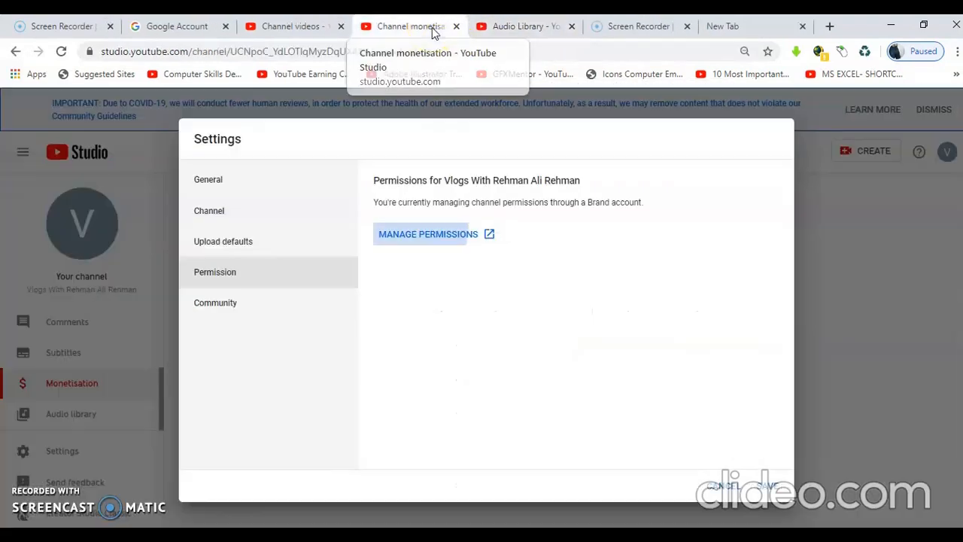
pyautogui.click(302, 311)
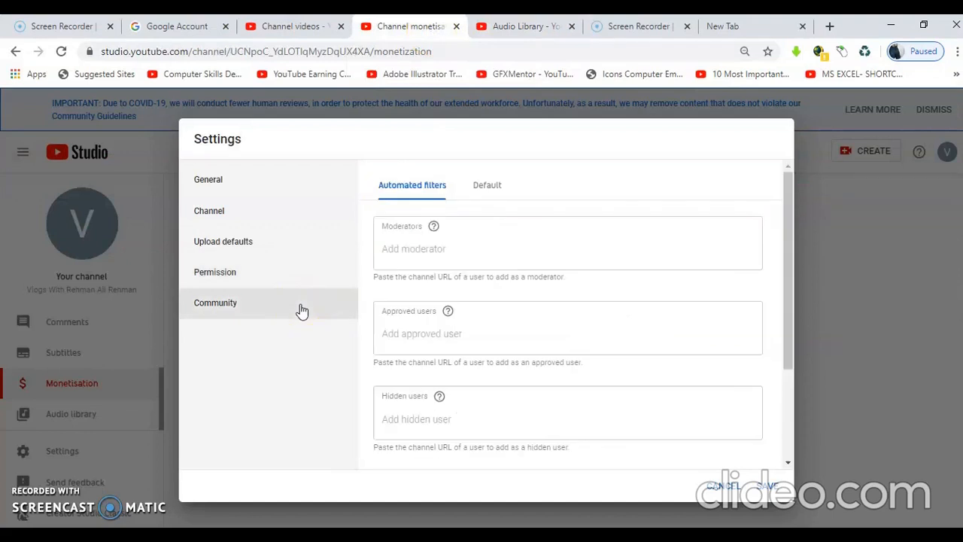
pyautogui.click(409, 252)
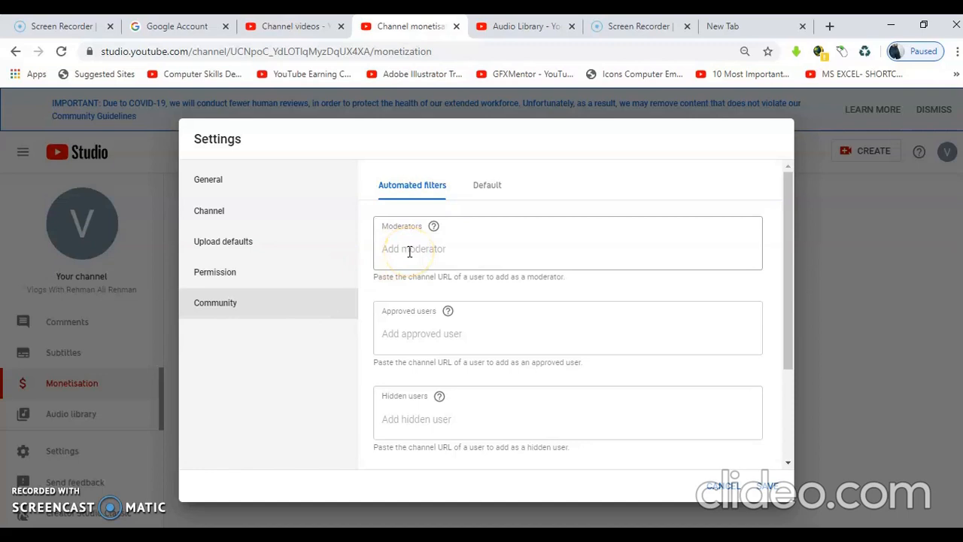
pyautogui.click(421, 251)
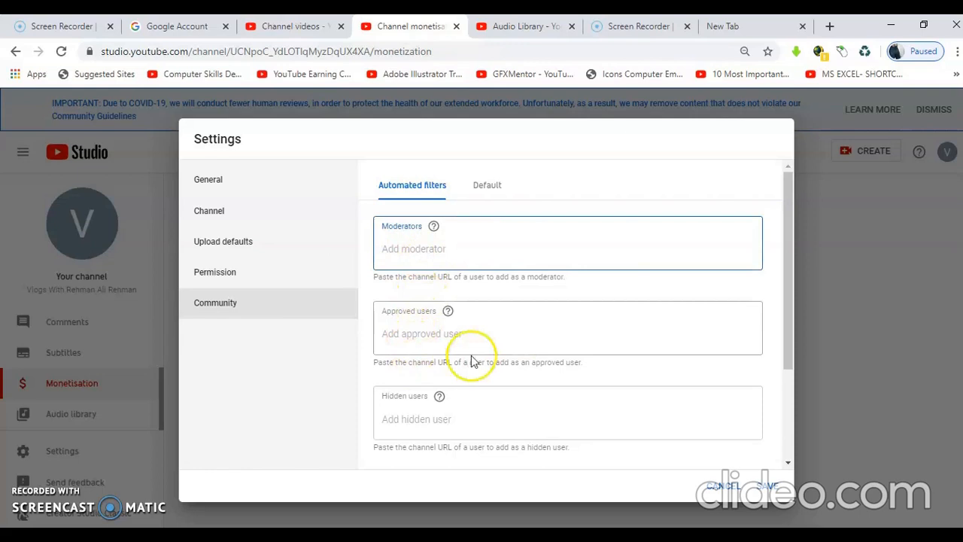
# Toggle Block links on and back off, then save the community settings
pyautogui.click(788, 323)
pyautogui.moveTo(788, 323); pyautogui.dragTo(791, 401)
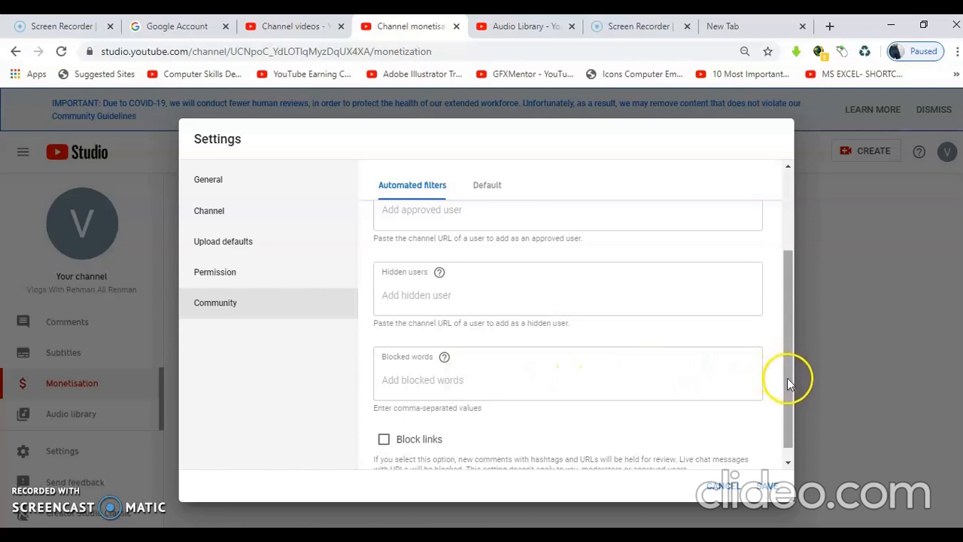
pyautogui.scroll(-1, 788, 378)
pyautogui.click(383, 427)
pyautogui.click(384, 427)
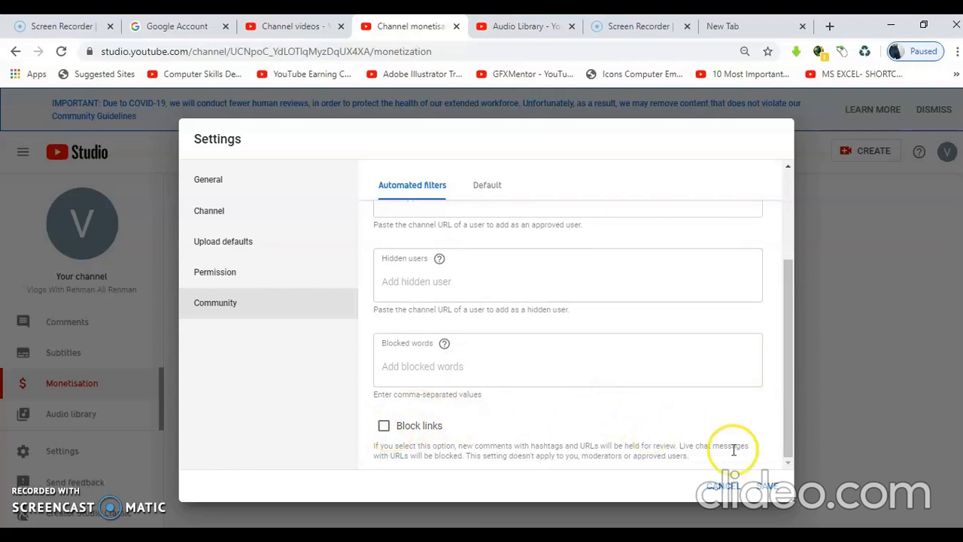
pyautogui.click(768, 486)
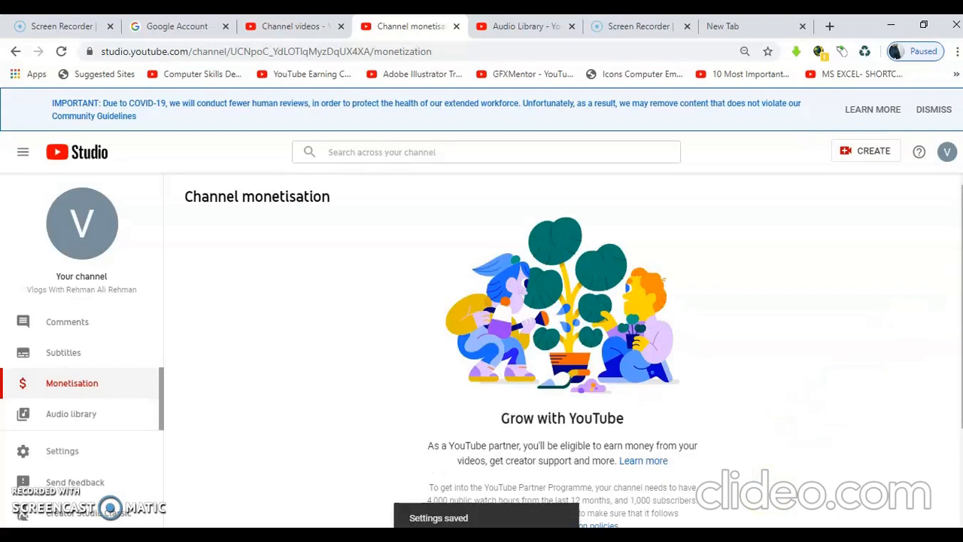
# Request an email when the channel becomes monetisation-eligible, then reopen Settings on its General page
pyautogui.scroll(-3, 562, 349)
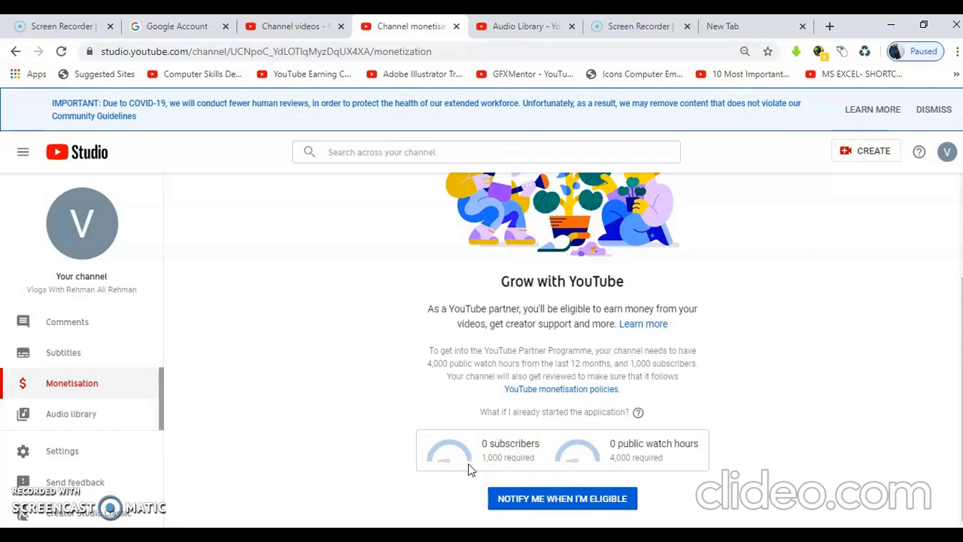
pyautogui.click(518, 498)
pyautogui.click(520, 498)
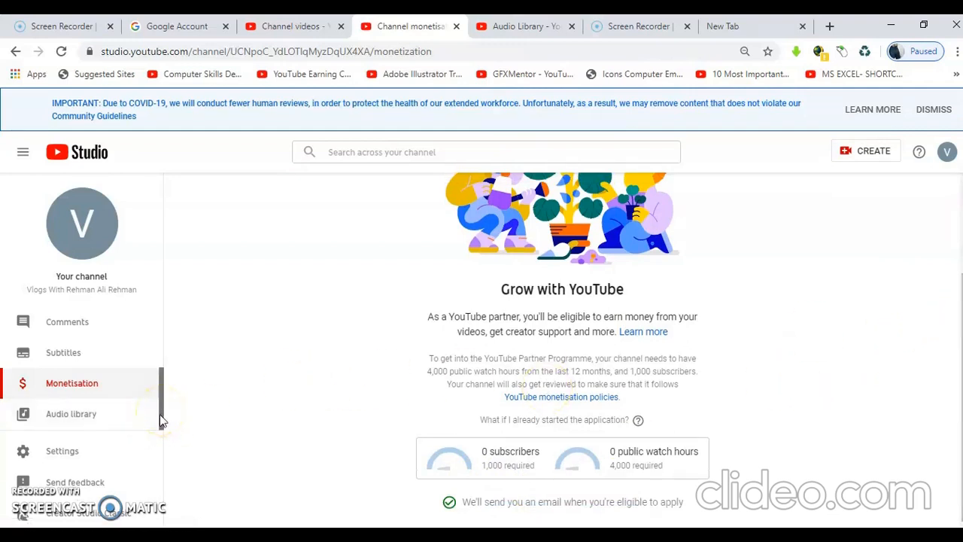
pyautogui.click(106, 451)
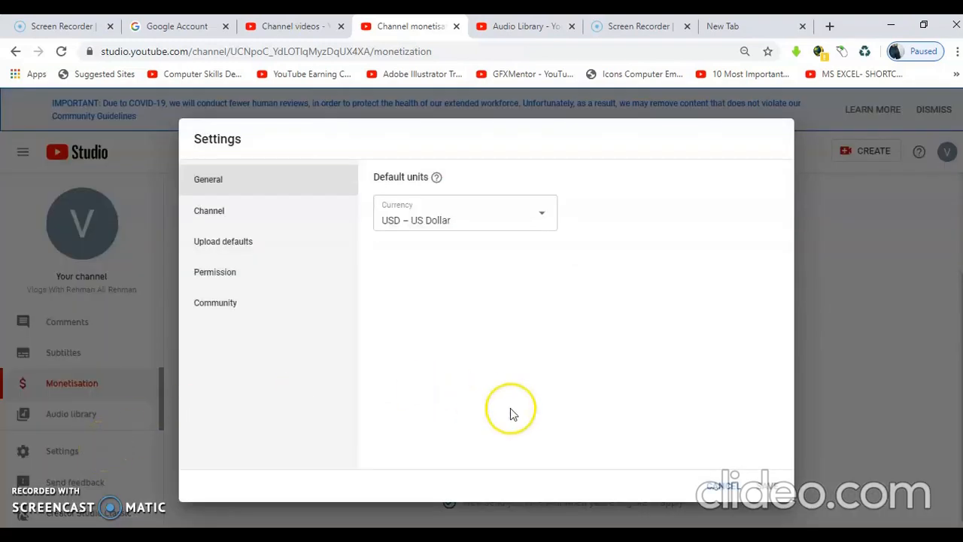
# Close Settings without changes and switch into the brand channel account
pyautogui.click(719, 484)
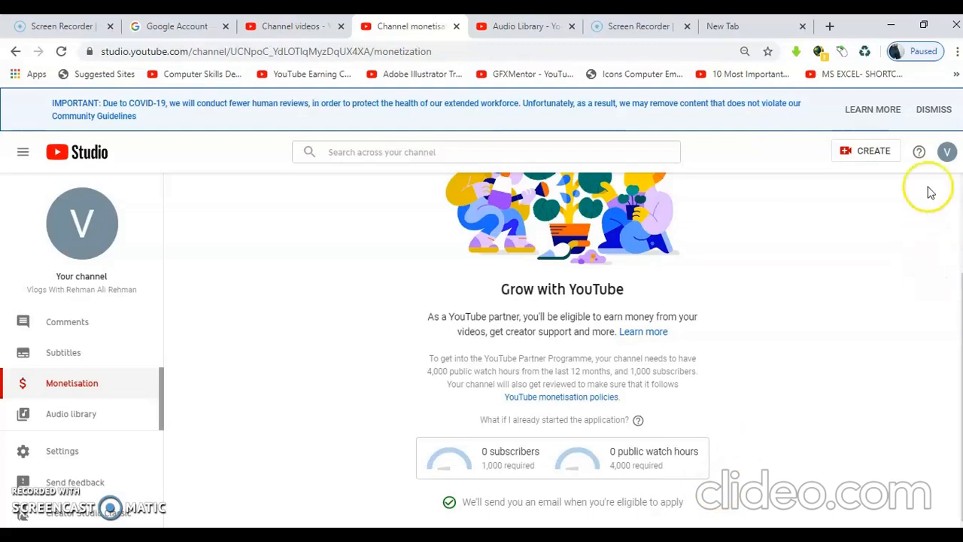
pyautogui.click(937, 161)
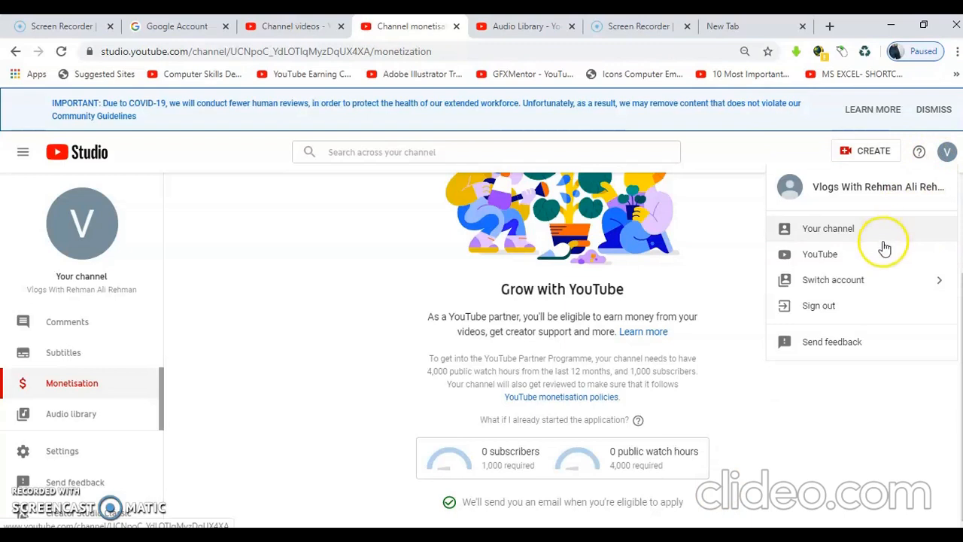
pyautogui.click(870, 281)
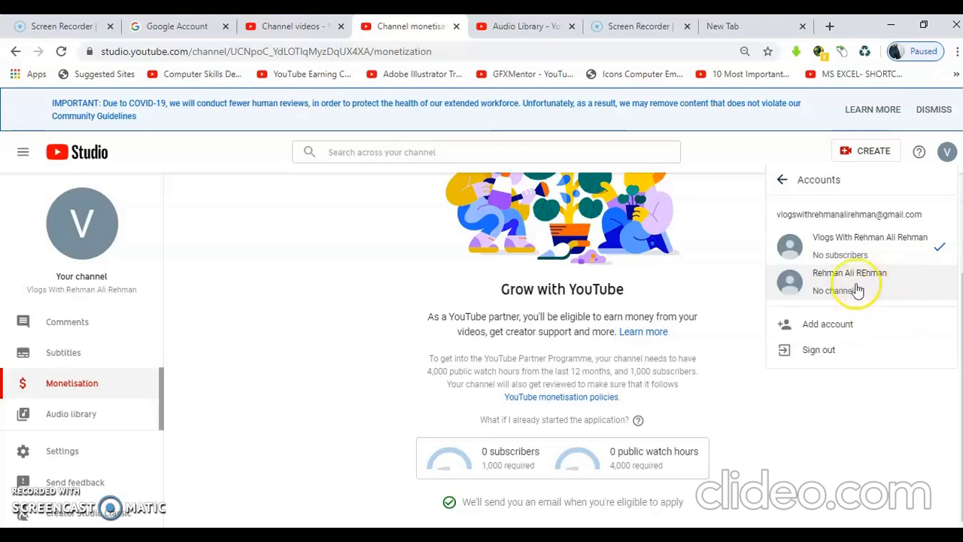
pyautogui.click(927, 249)
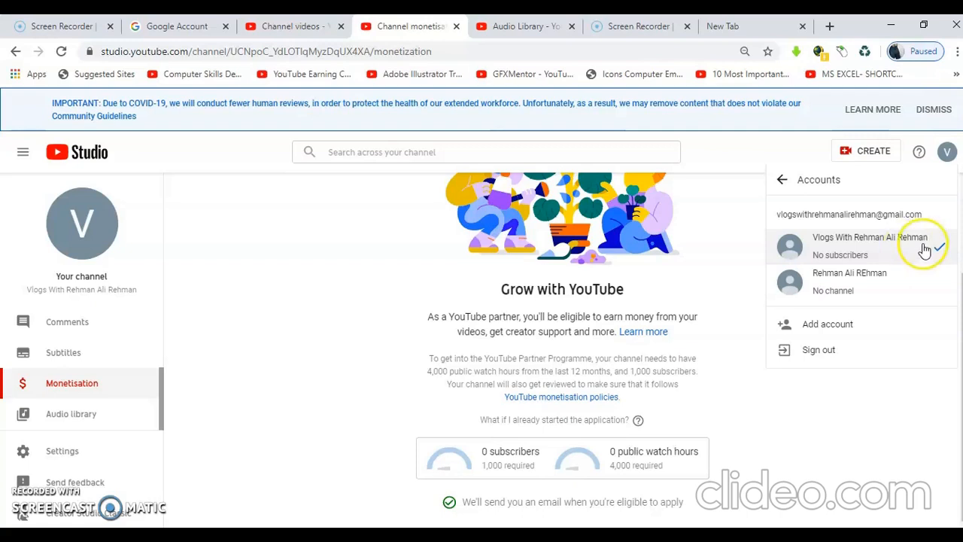
pyautogui.click(888, 258)
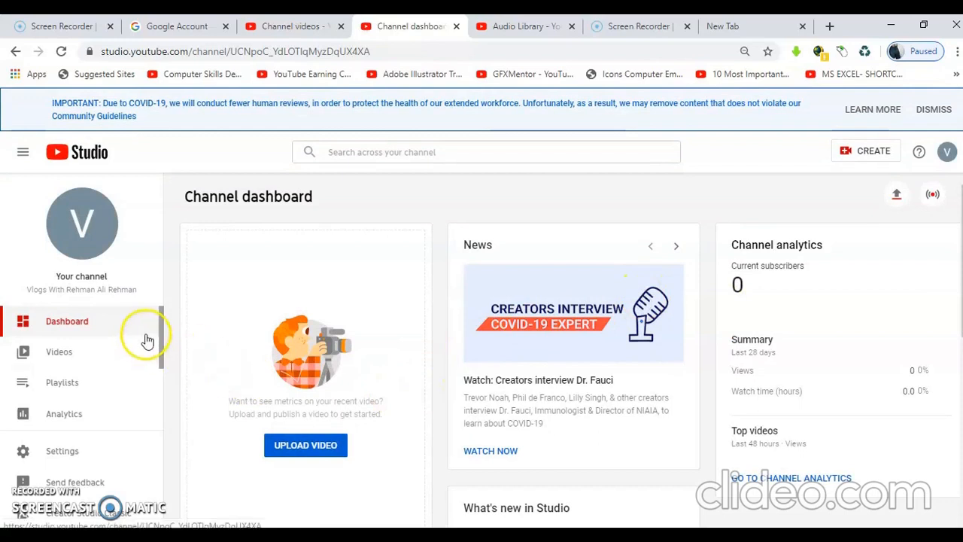
# Open the Vlogs channel's public YouTube page from the account menu
pyautogui.moveTo(160, 339); pyautogui.dragTo(162, 499)
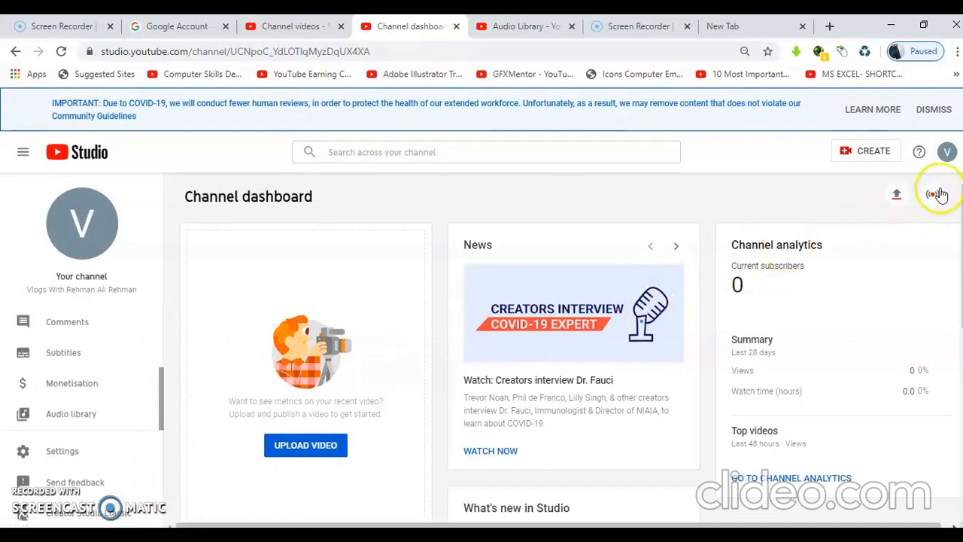
pyautogui.click(948, 154)
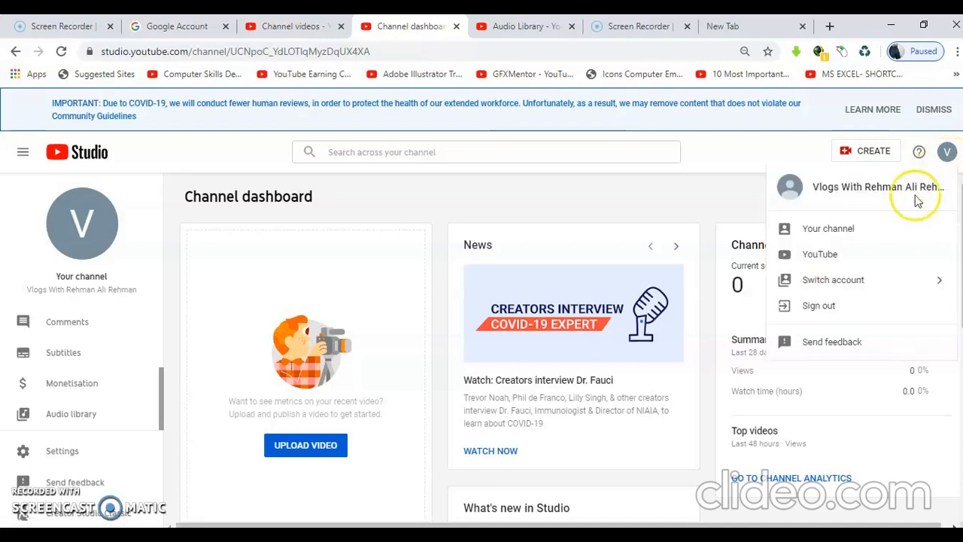
pyautogui.click(881, 228)
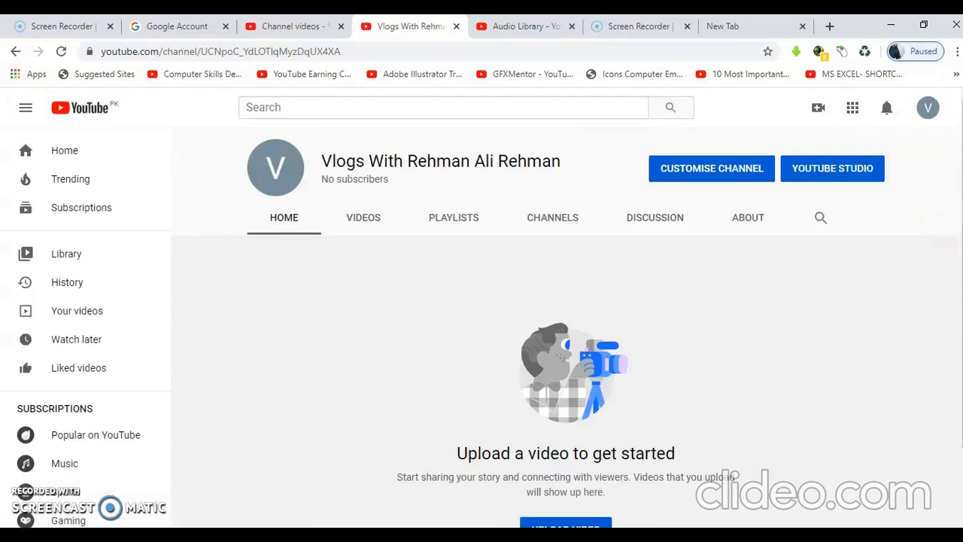
# Browse the channel's Videos, Playlists, Channels and Discussion tabs
pyautogui.scroll(-2, 878, 114)
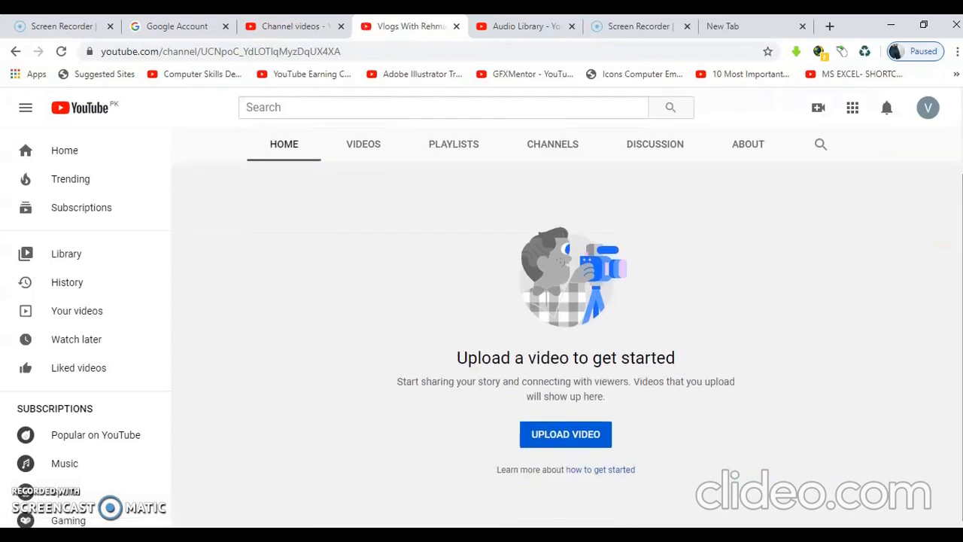
pyautogui.scroll(2, 878, 114)
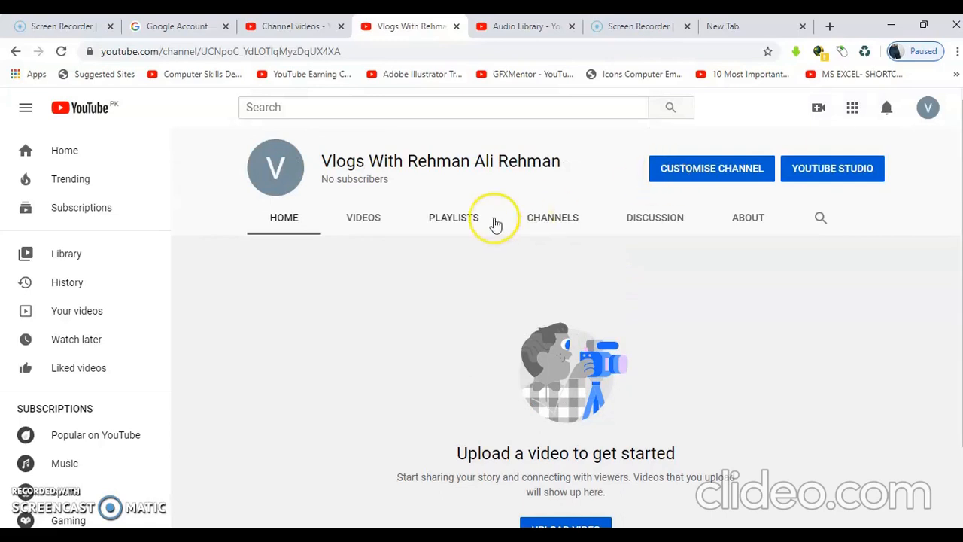
pyautogui.click(377, 227)
pyautogui.click(429, 226)
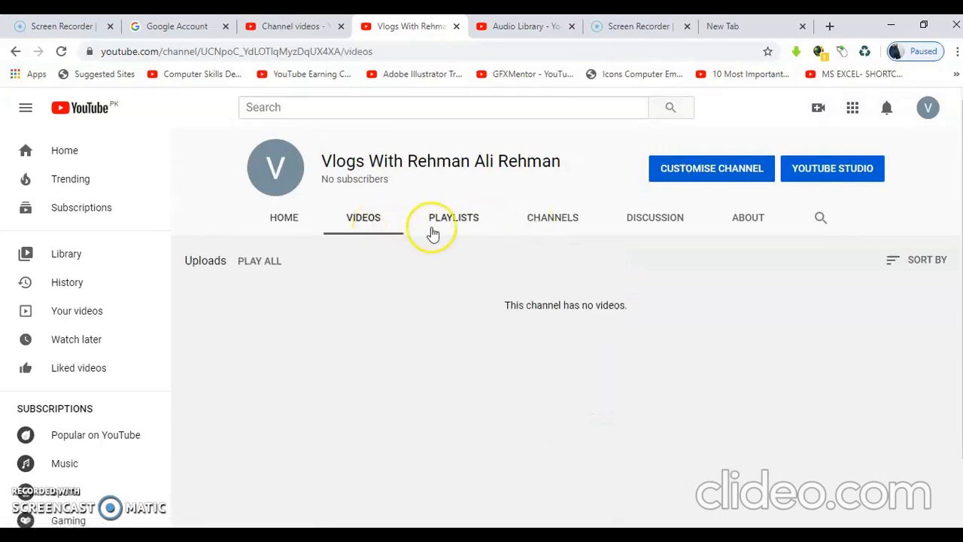
pyautogui.click(550, 226)
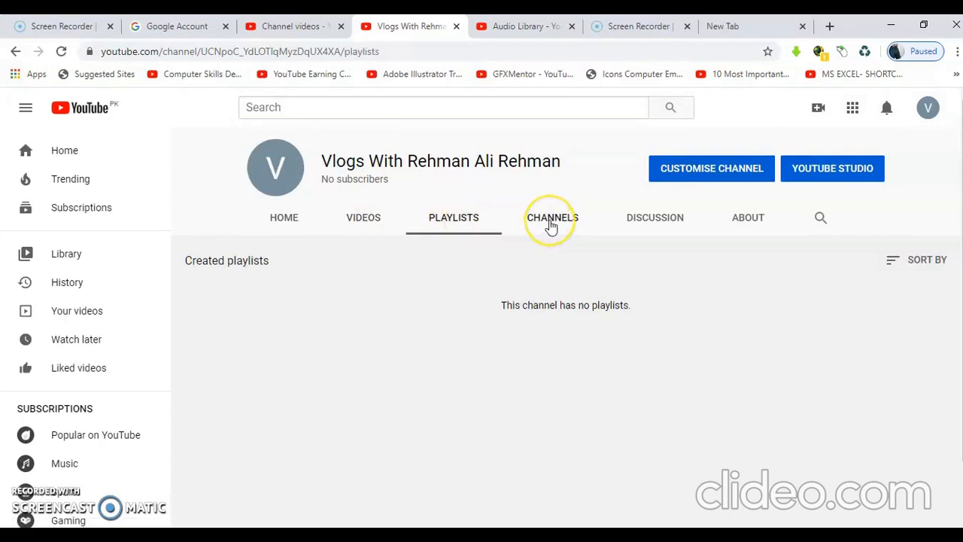
pyautogui.click(657, 224)
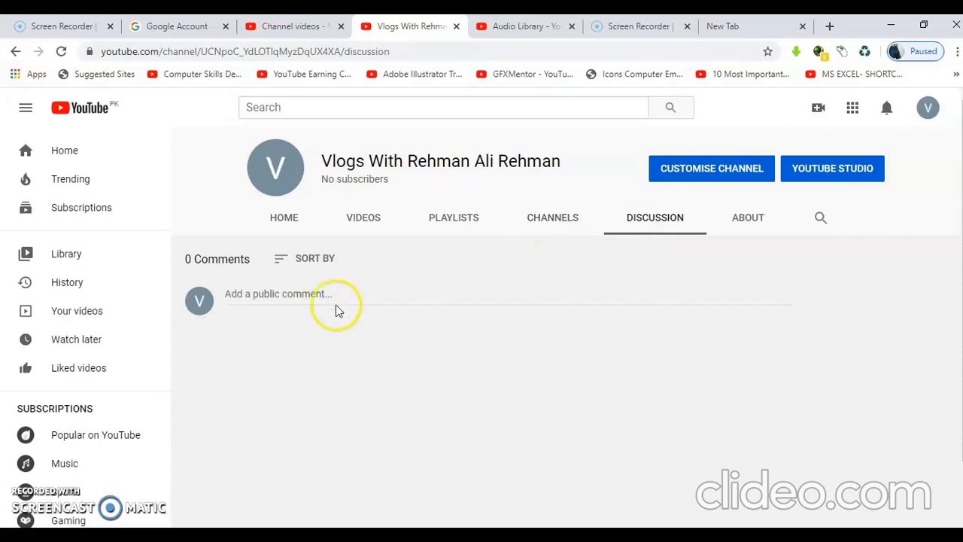
# Review the About tab showing location Pakistan and join date 17 Apr 2020, then scroll the sidebar to Settings
pyautogui.click(732, 233)
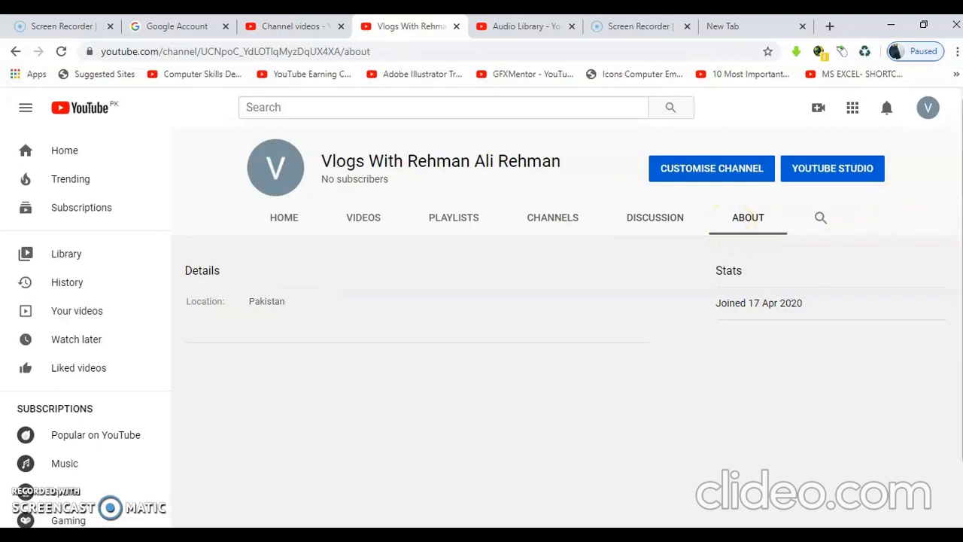
pyautogui.scroll(-1, 952, 239)
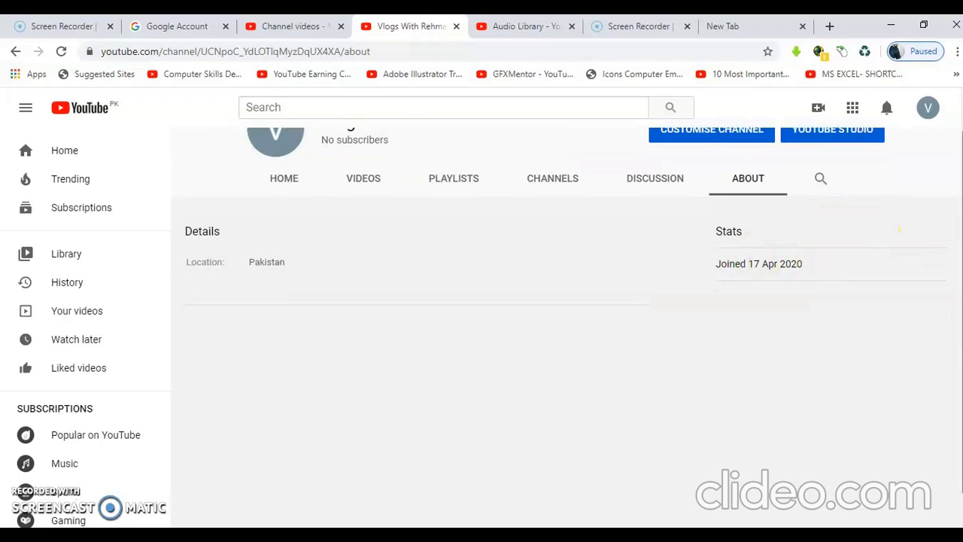
pyautogui.scroll(-1, 903, 231)
pyautogui.scroll(2, 903, 226)
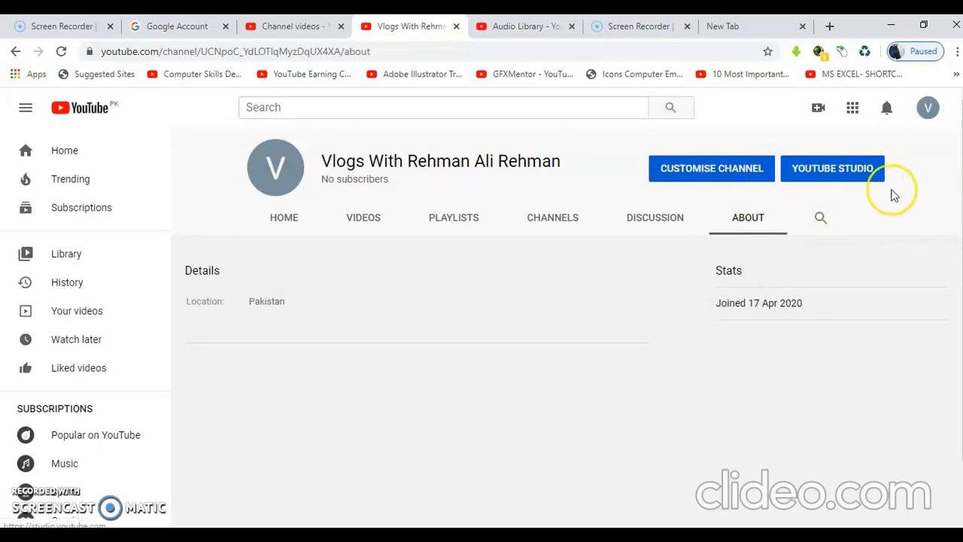
pyautogui.scroll(-1, 955, 286)
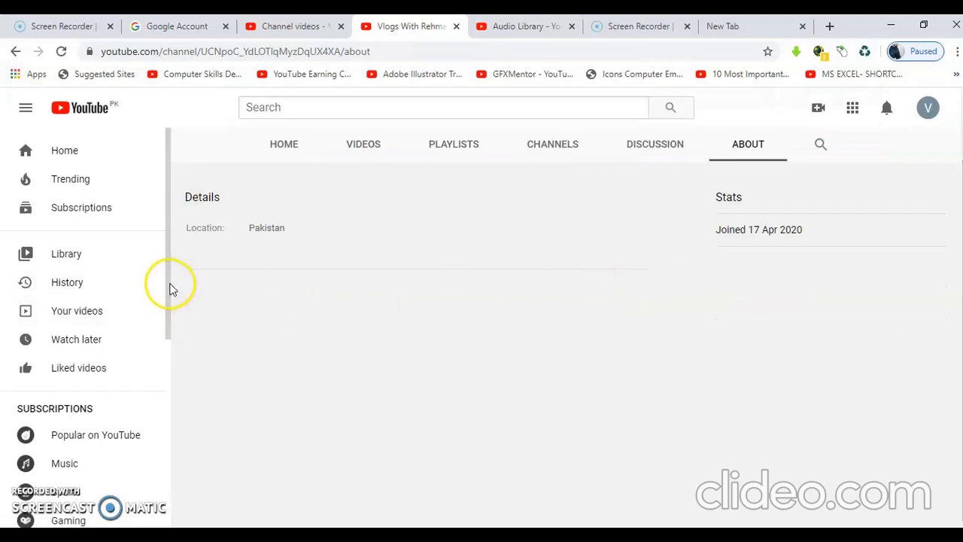
pyautogui.moveTo(171, 286); pyautogui.dragTo(172, 500)
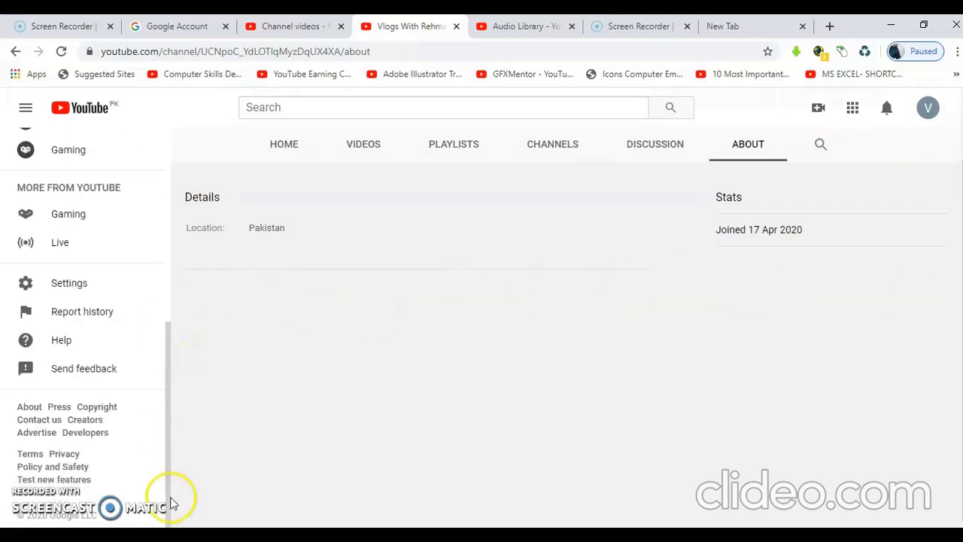
# Open YouTube's Account settings page listing the Vlogs channel and scroll through it
pyautogui.click(98, 277)
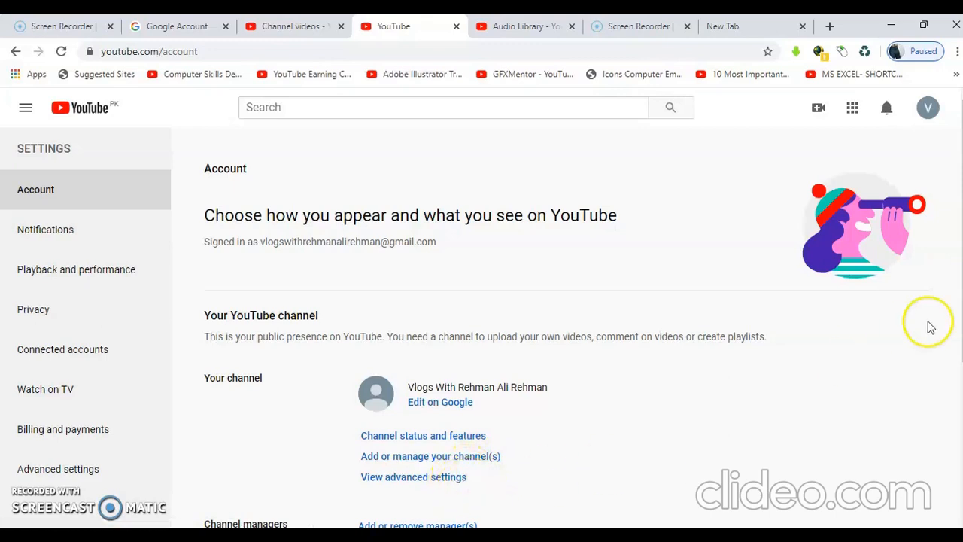
pyautogui.moveTo(962, 313); pyautogui.dragTo(962, 475)
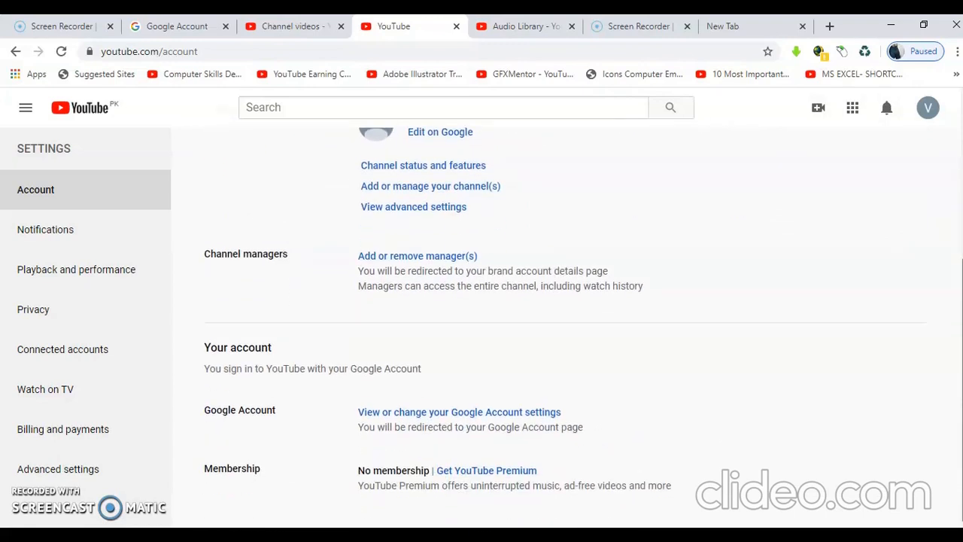
pyautogui.moveTo(962, 475); pyautogui.dragTo(961, 313)
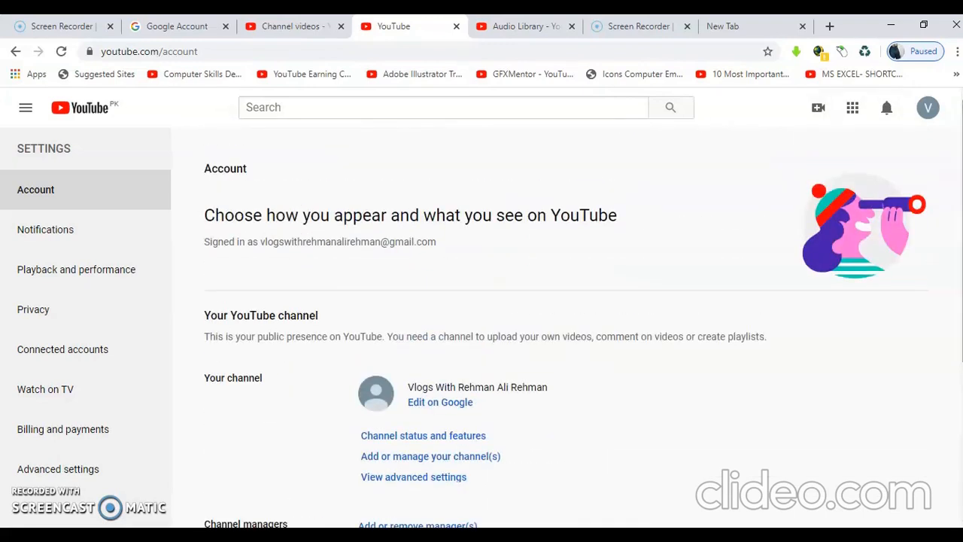
# Review the Notifications, Playback and performance, Privacy and Connected accounts settings pages
pyautogui.click(146, 237)
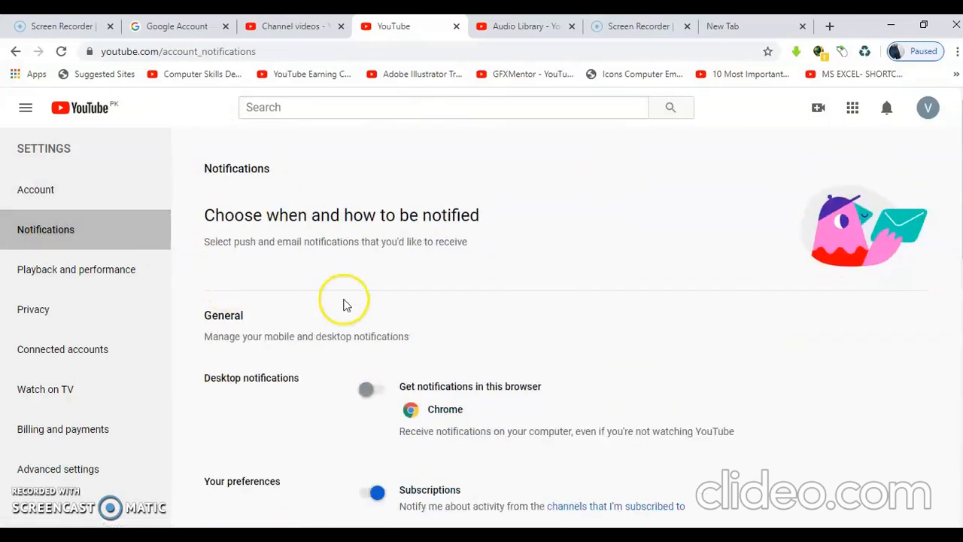
pyautogui.click(135, 278)
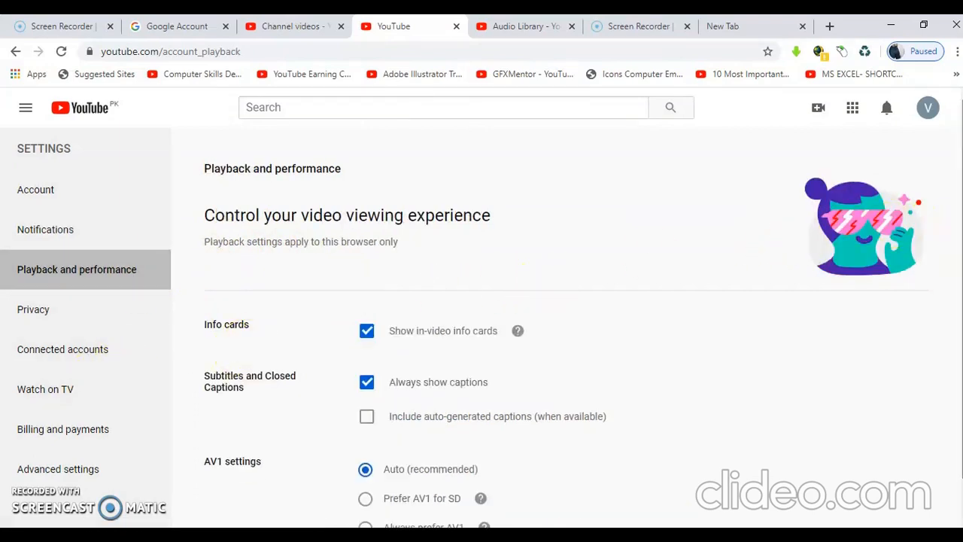
pyautogui.scroll(-1, 564, 324)
pyautogui.click(19, 319)
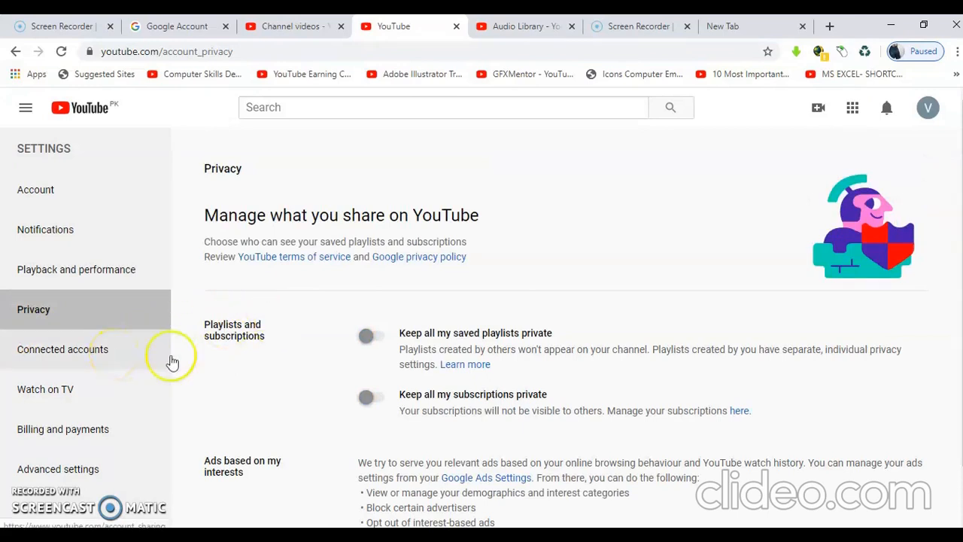
pyautogui.click(97, 365)
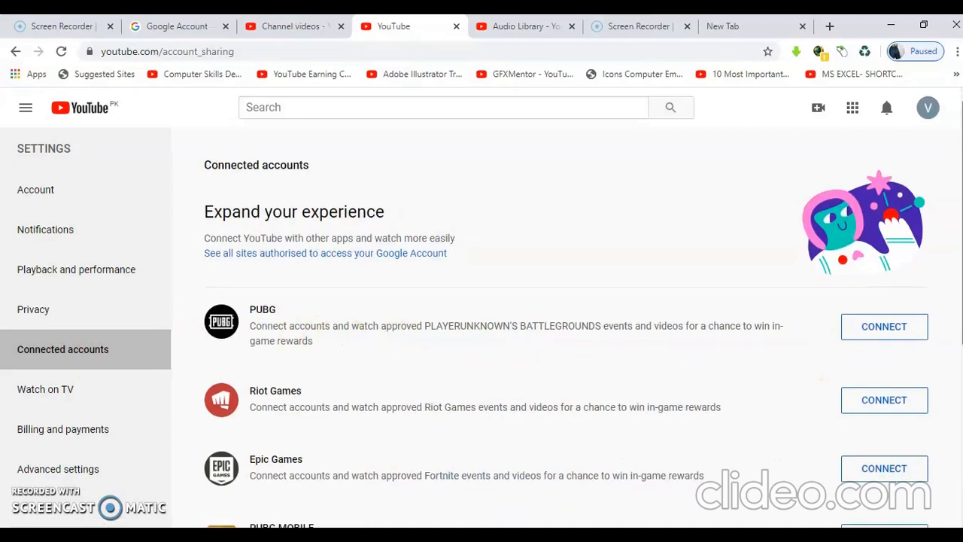
# Check Watch on TV, then view Advanced settings with the User ID, Channel ID and default channel
pyautogui.scroll(-4, 565, 332)
pyautogui.scroll(-1, 564, 338)
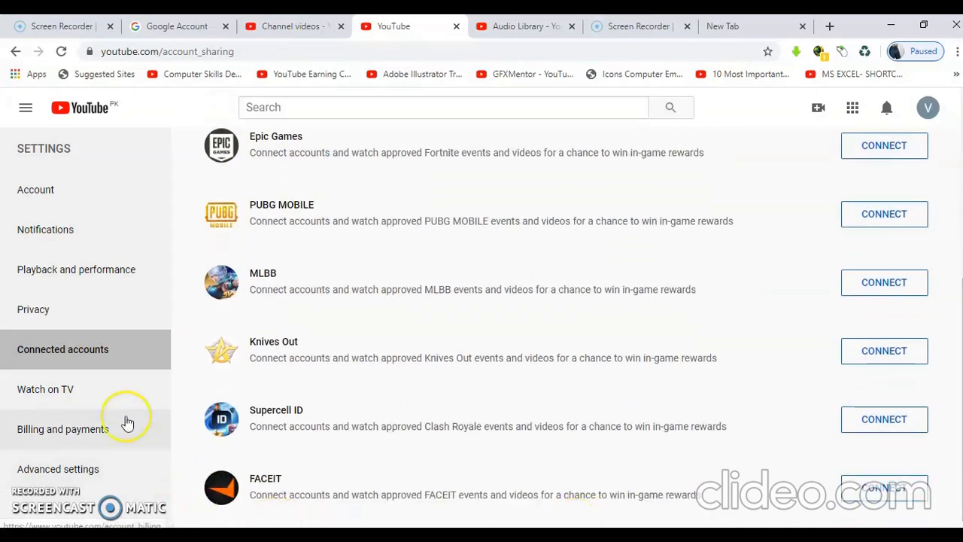
pyautogui.click(112, 389)
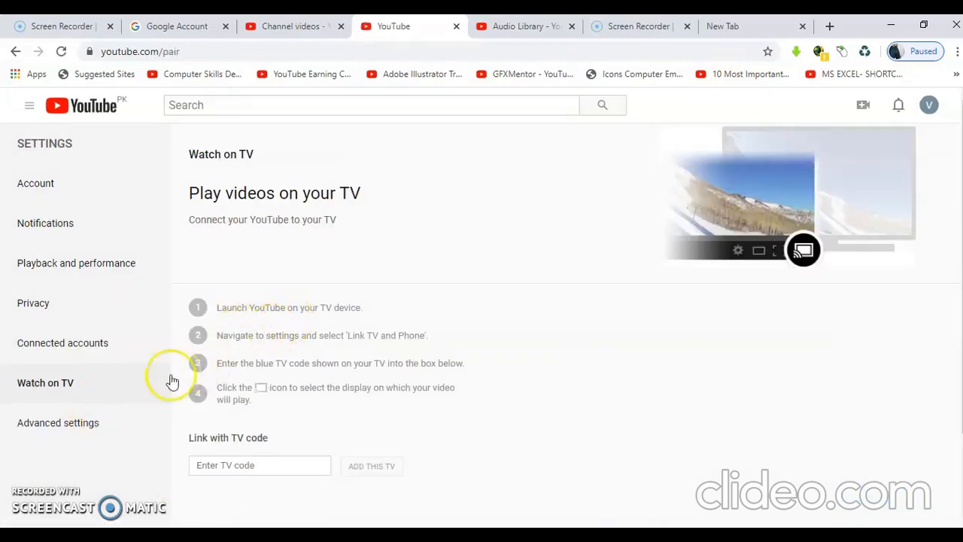
pyautogui.click(89, 426)
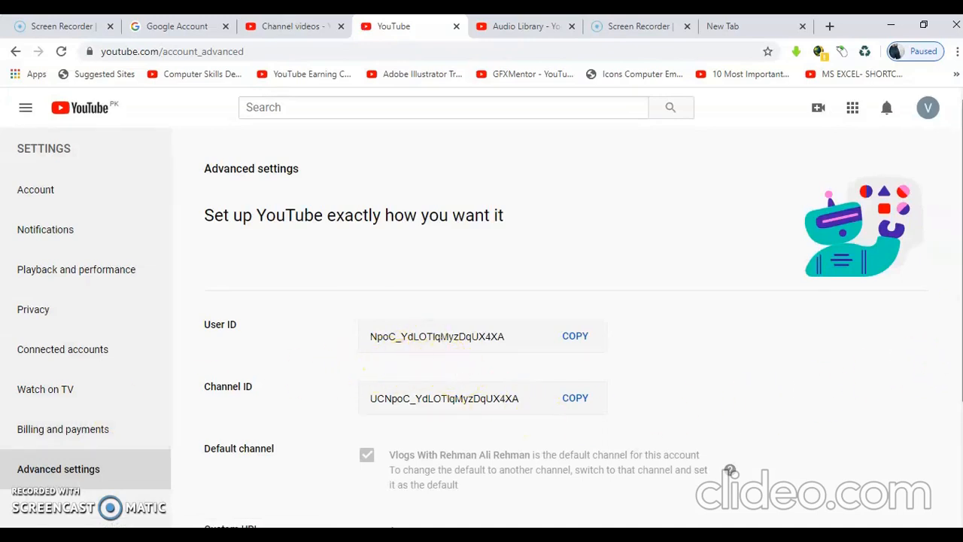
pyautogui.scroll(-3, 925, 465)
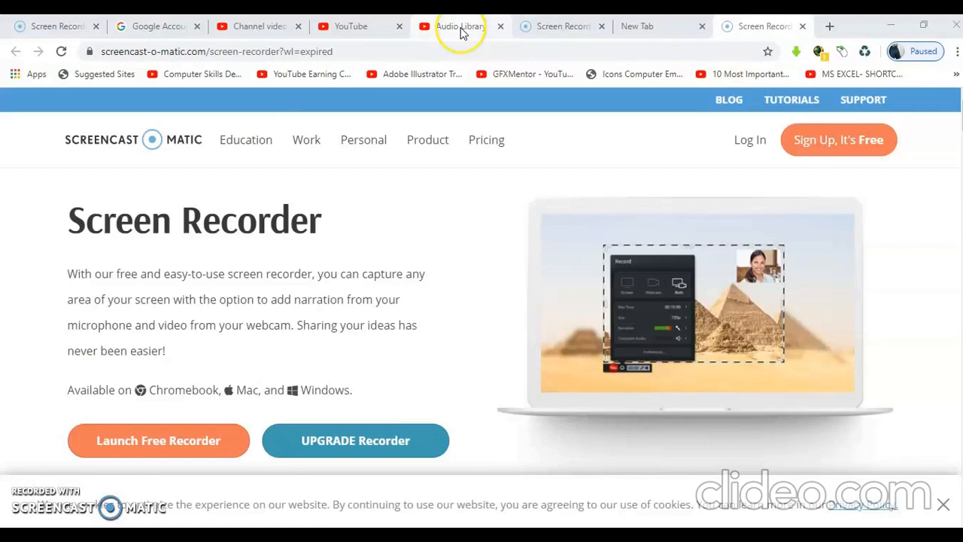
pyautogui.click(461, 29)
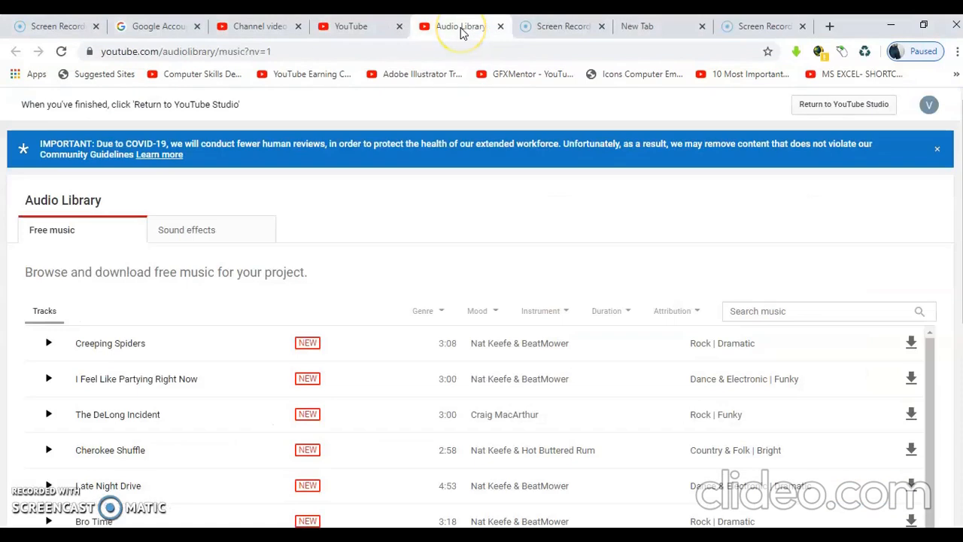
pyautogui.click(369, 30)
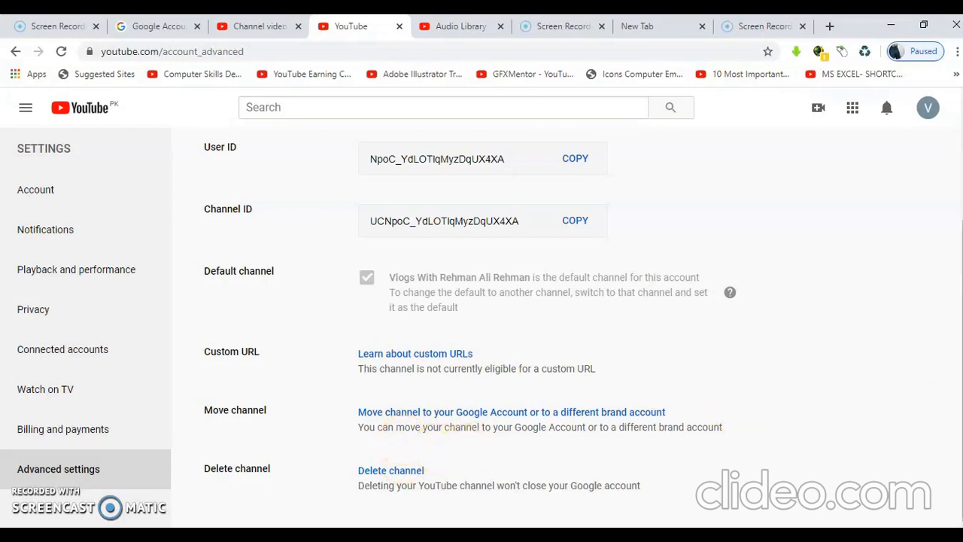
pyautogui.scroll(3, 584, 323)
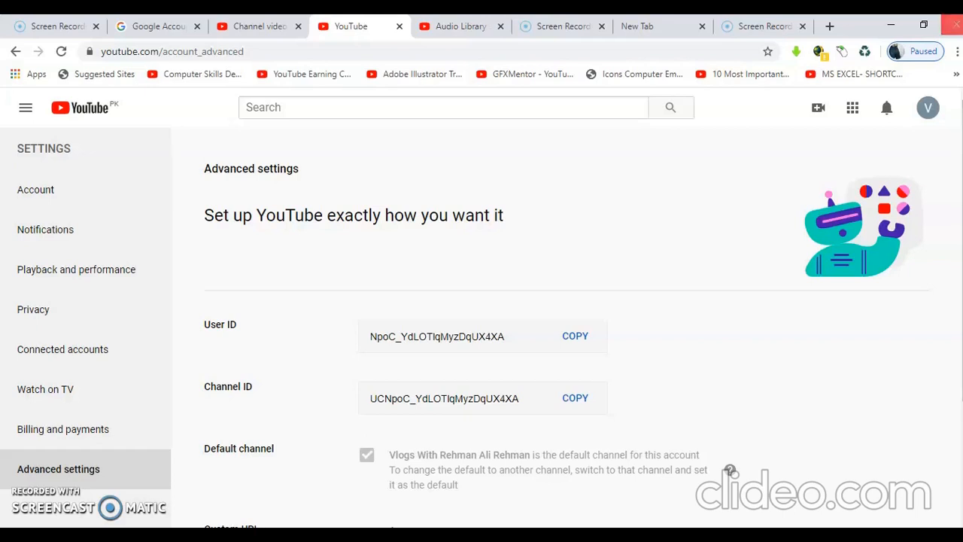
# Search Google for 'ahlp tech' in a new browser tab
pyautogui.click(831, 27)
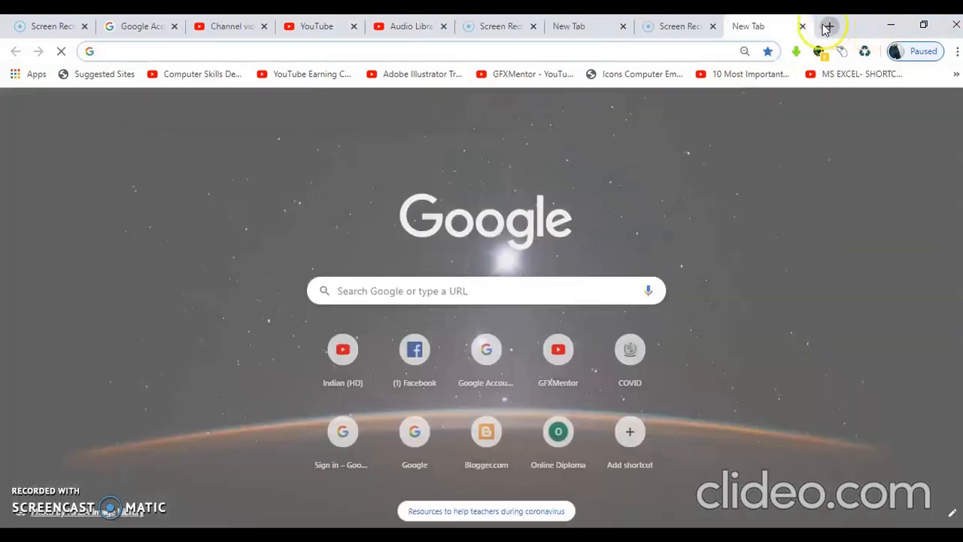
pyautogui.click(412, 287)
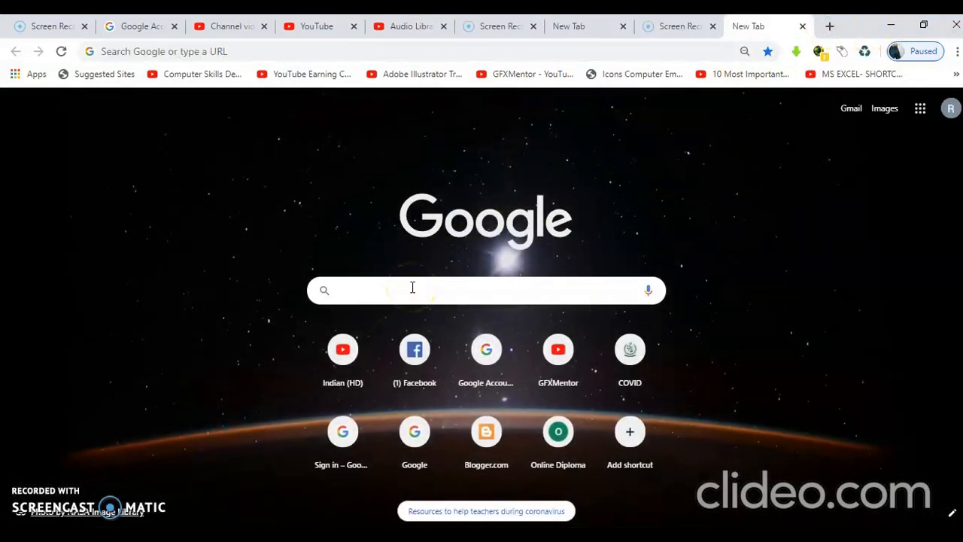
pyautogui.write('ahlp tec')
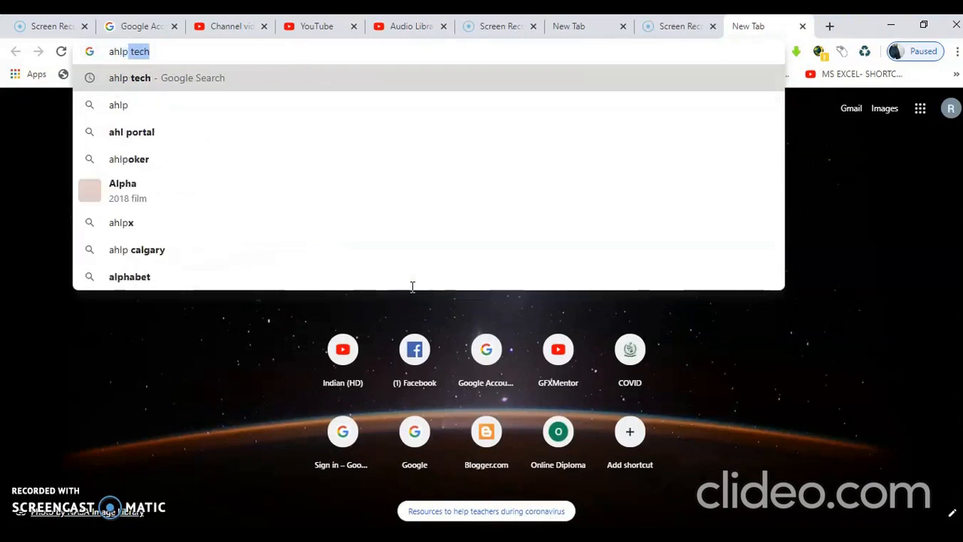
pyautogui.write('h')
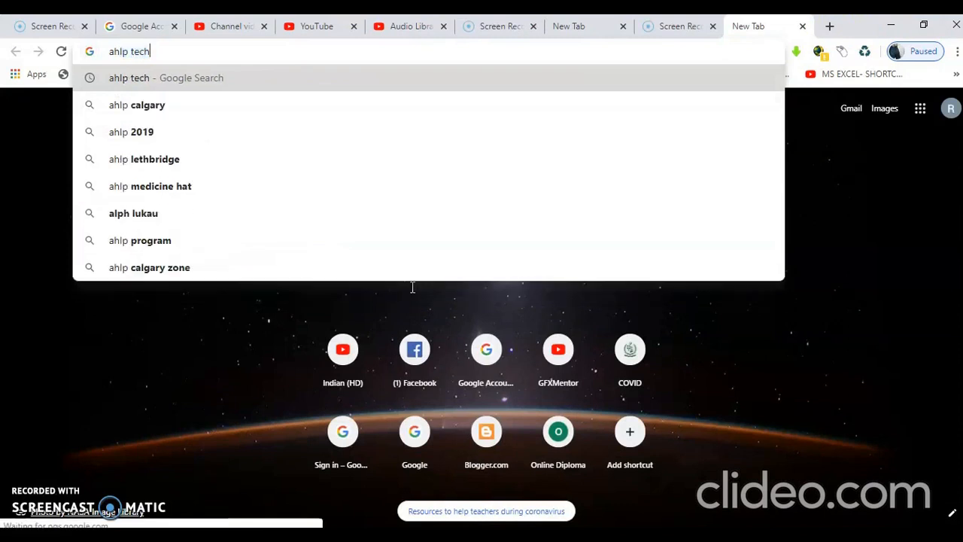
pyautogui.press('Return')
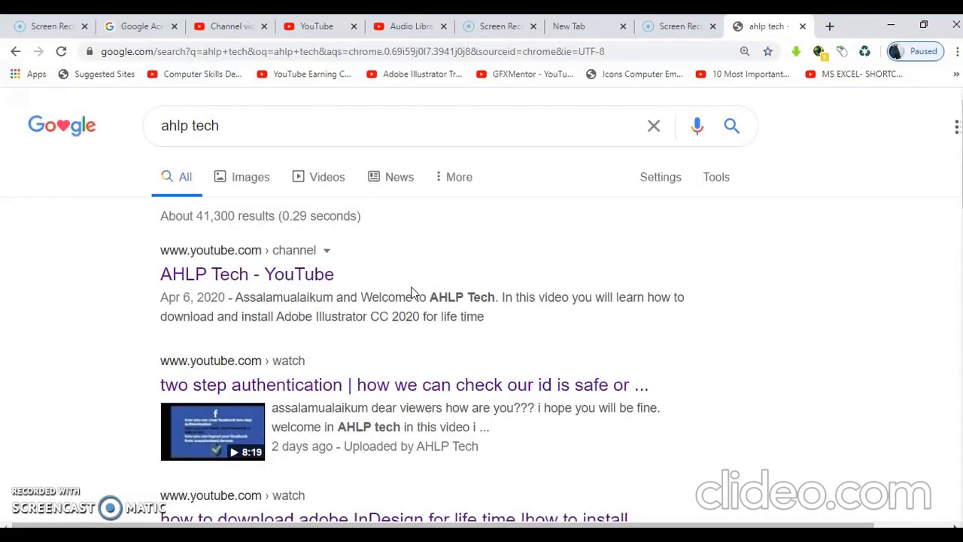
# Subscribe to the AHLP Tech channel from the search result with notifications set to All
pyautogui.click(300, 276)
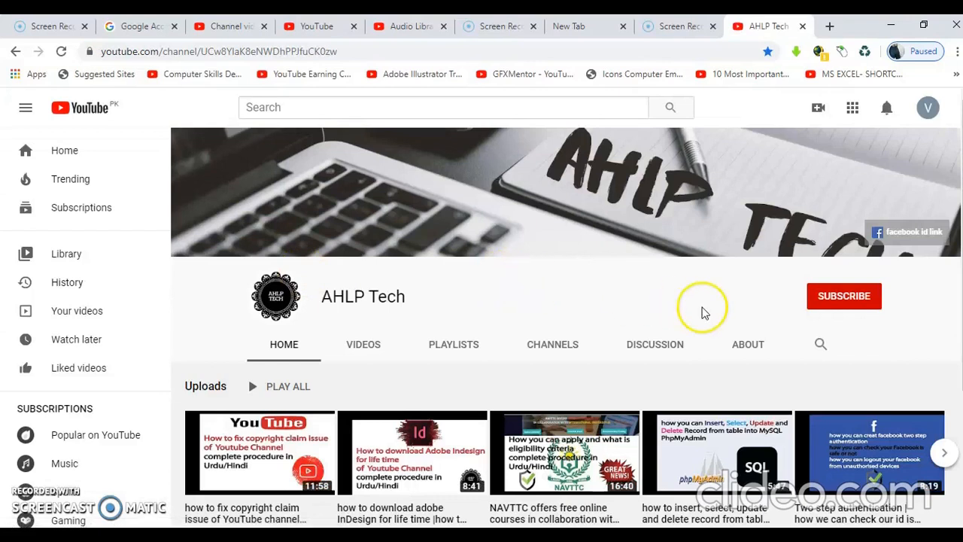
pyautogui.click(838, 298)
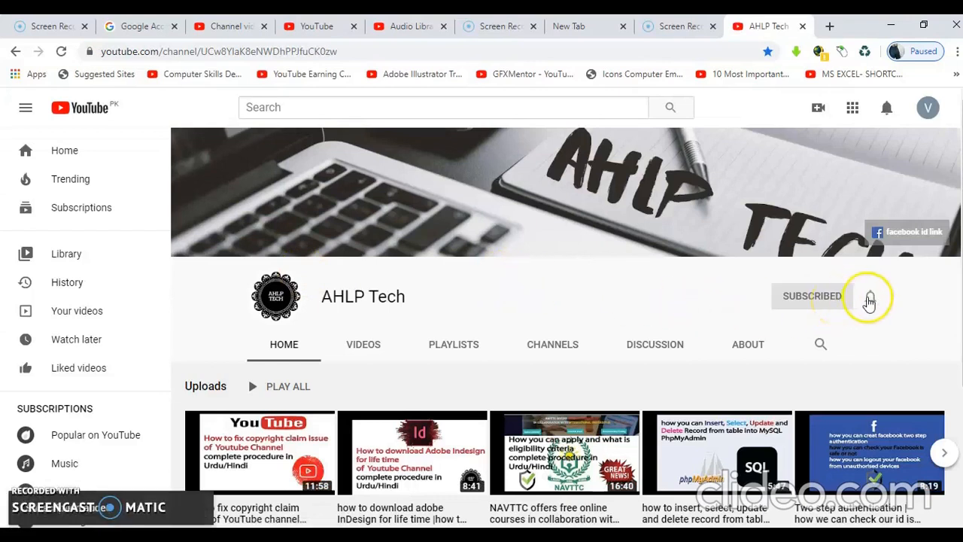
pyautogui.click(870, 299)
pyautogui.click(844, 327)
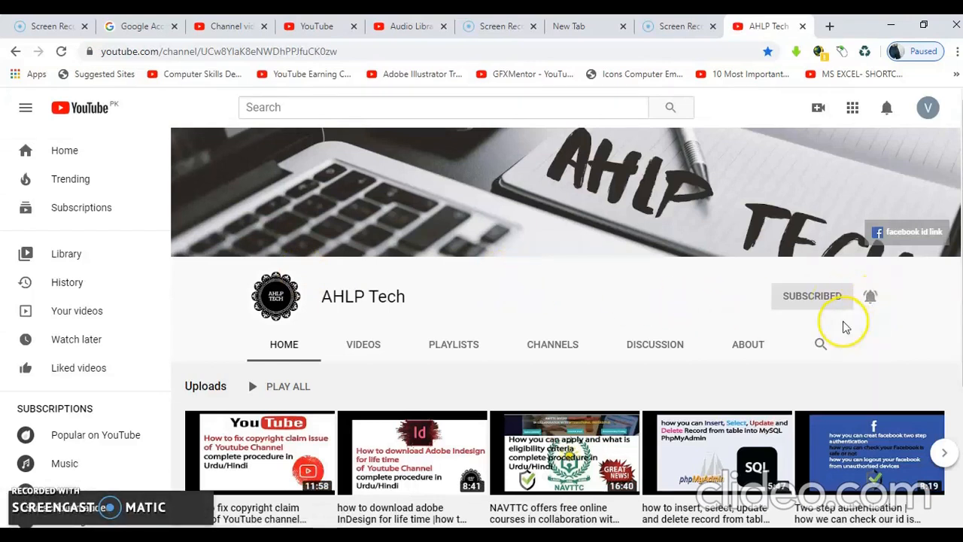